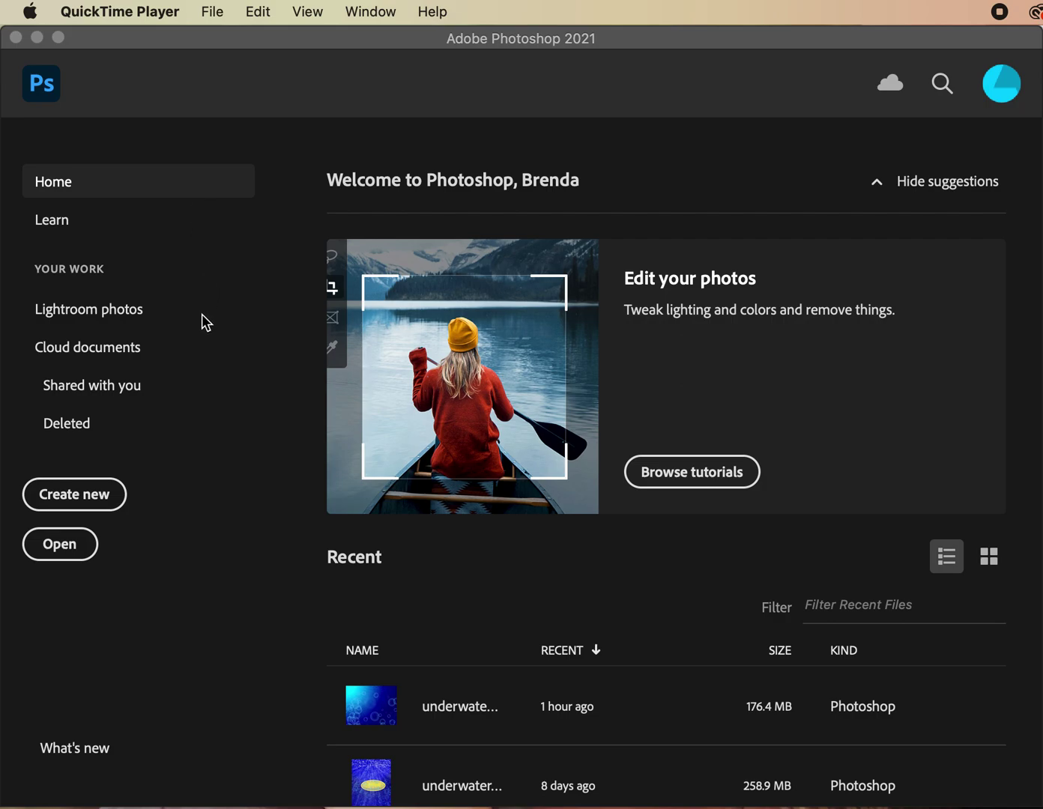
Start a new file from the Home screen's Create new button.
click(106, 495)
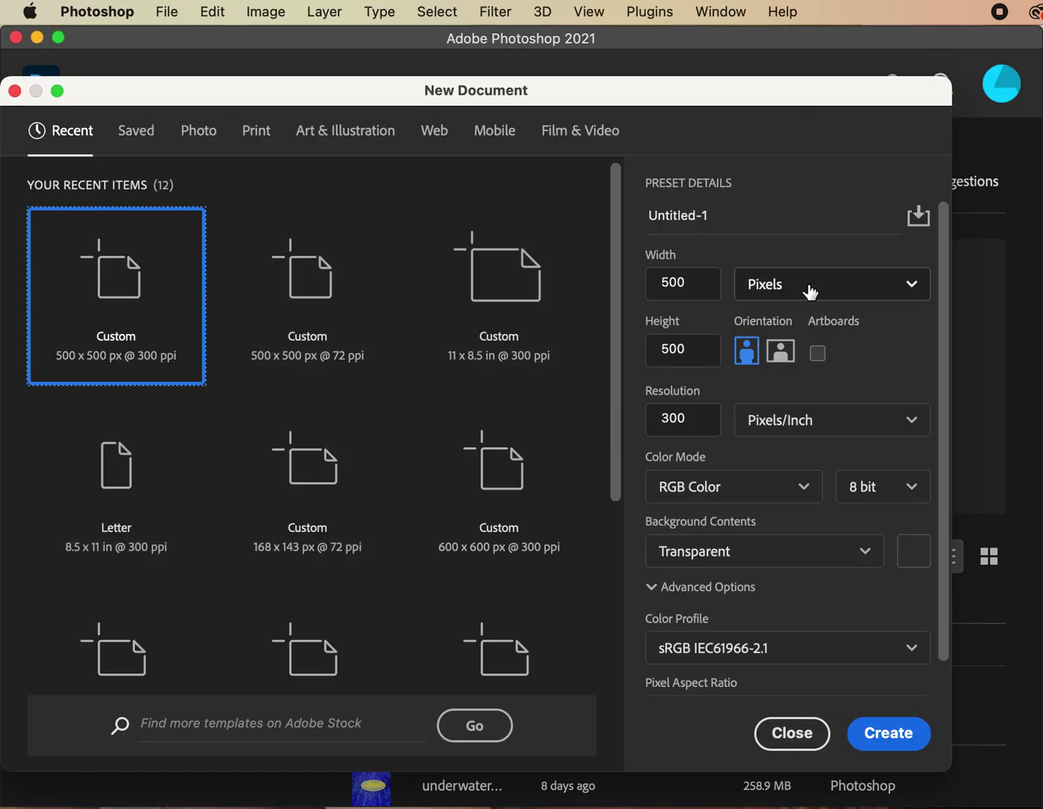
Create a transparent 11 × 8.5 in, 300 ppi document (3300 × 2550 px).
click(815, 291)
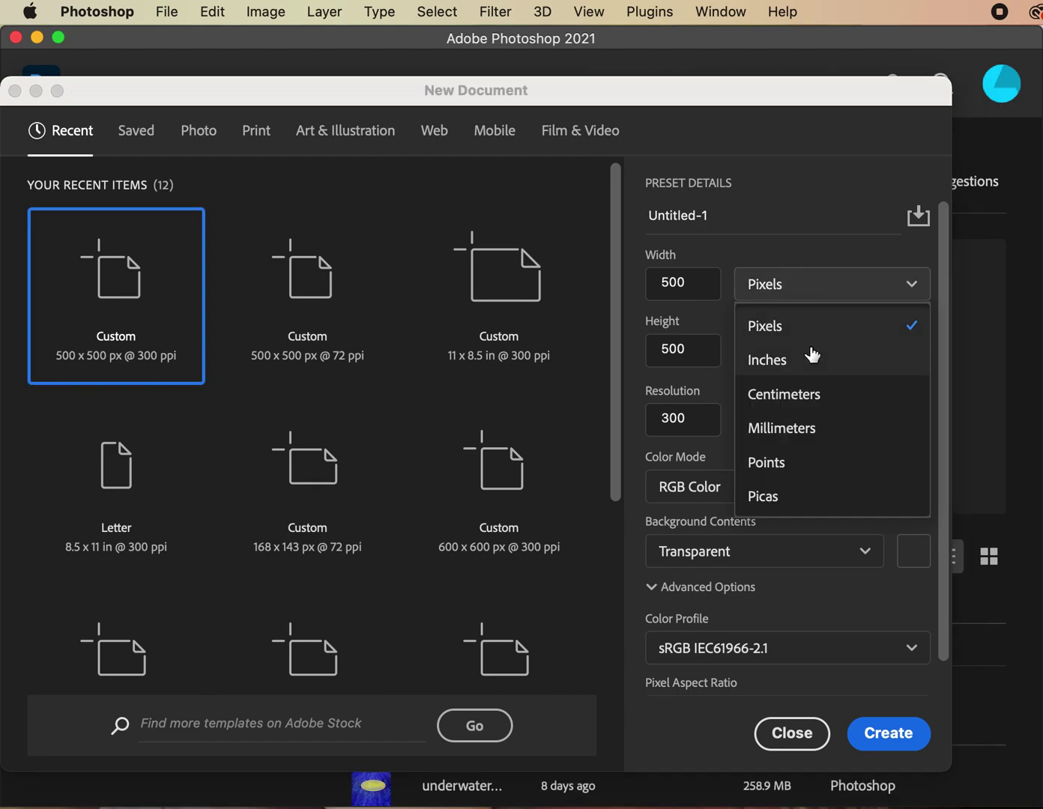
click(810, 356)
click(714, 278)
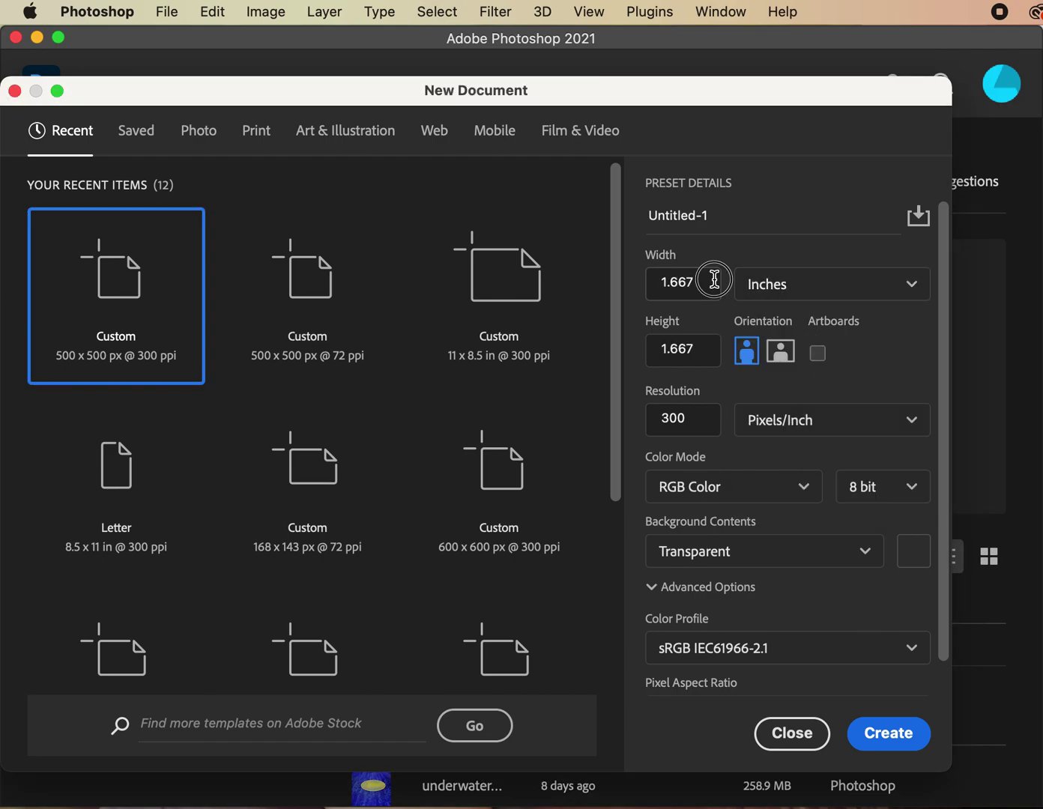
click(681, 278)
text(11)
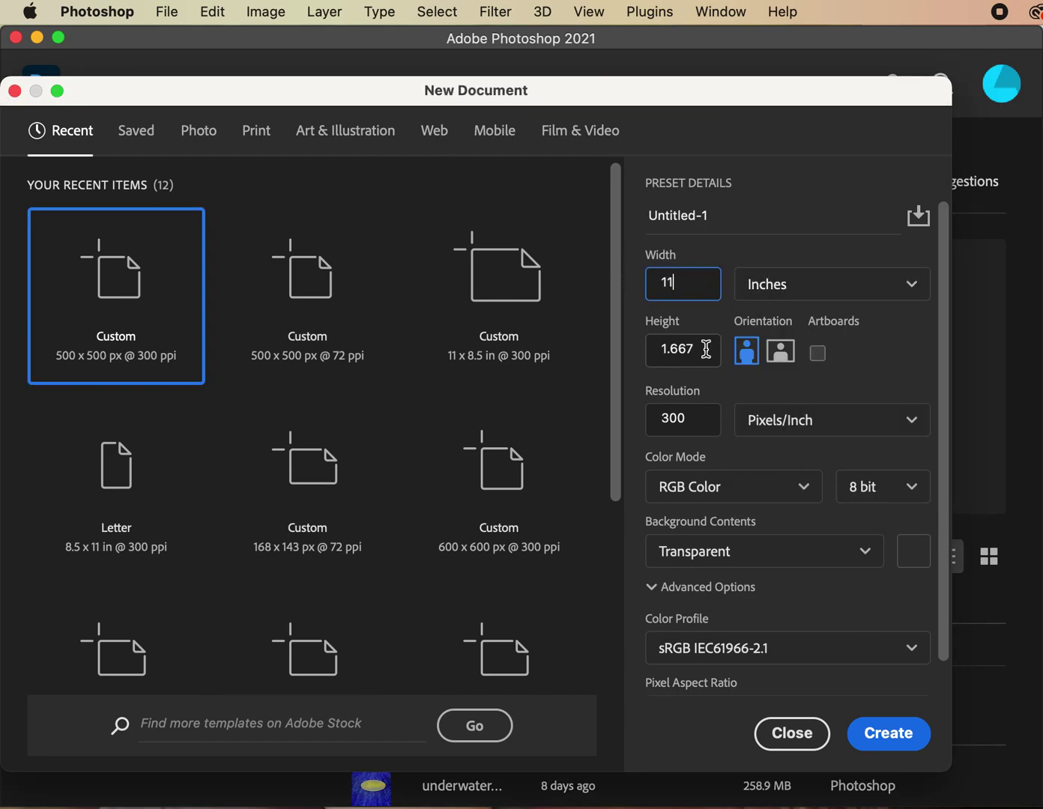
double_click(677, 350)
text(8.)
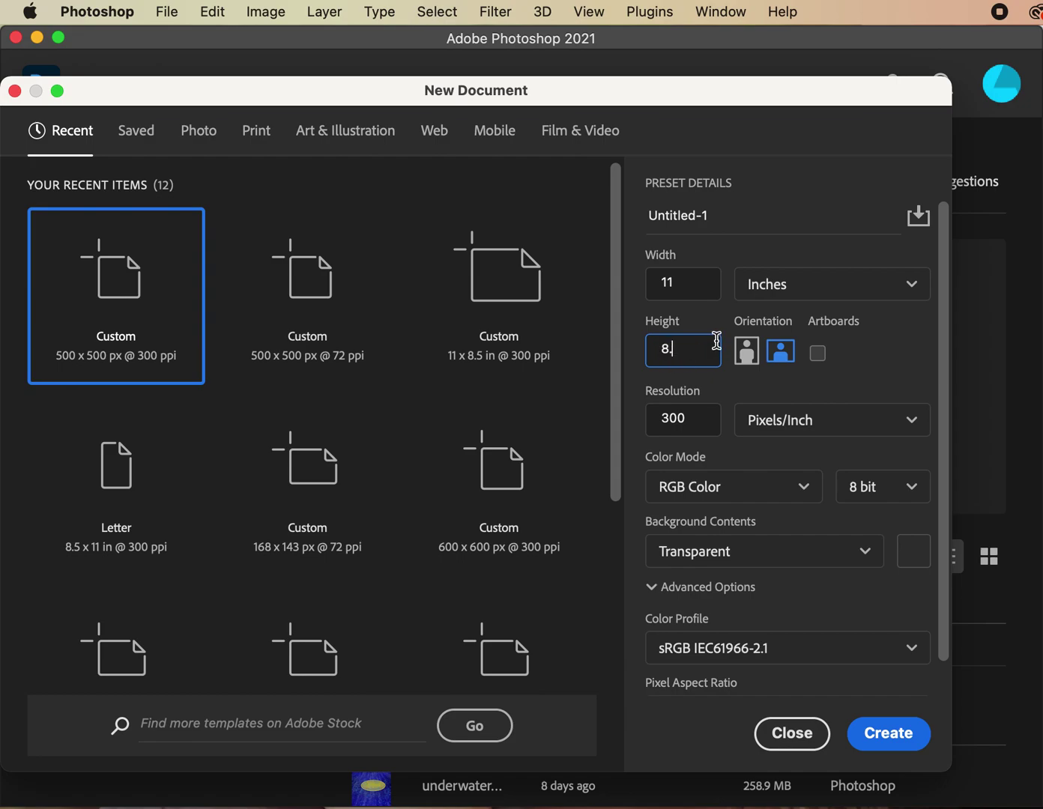
text(5)
scroll(942, 569, down, 2)
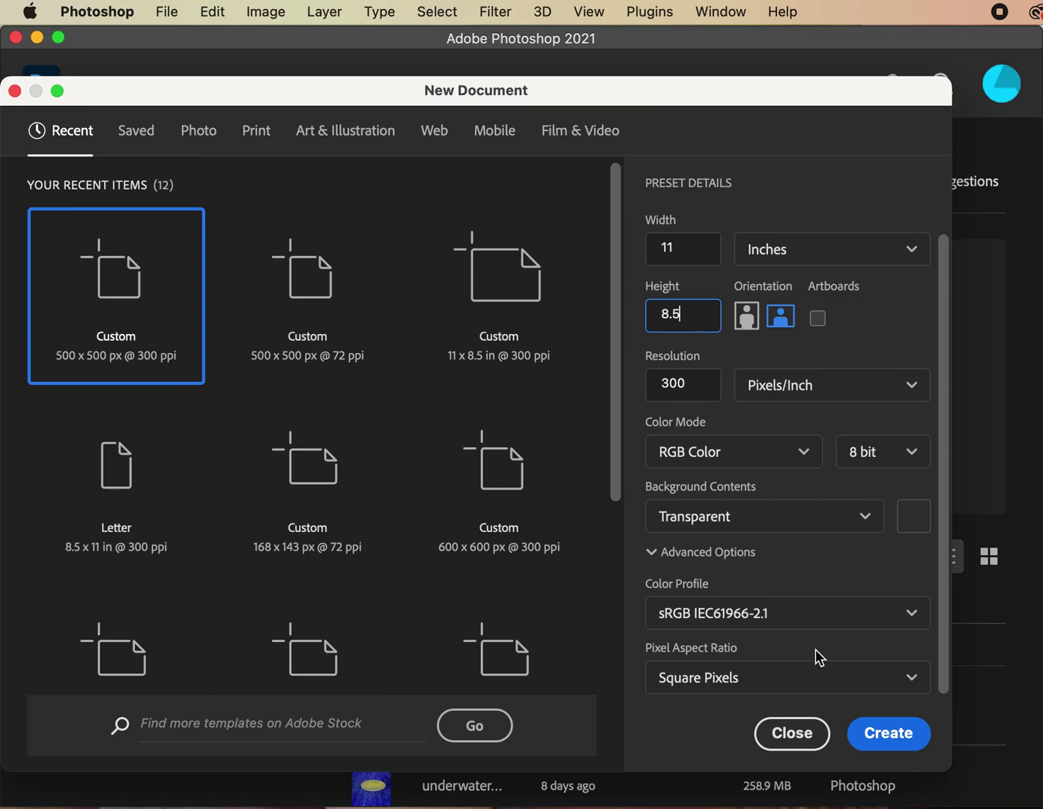
click(887, 739)
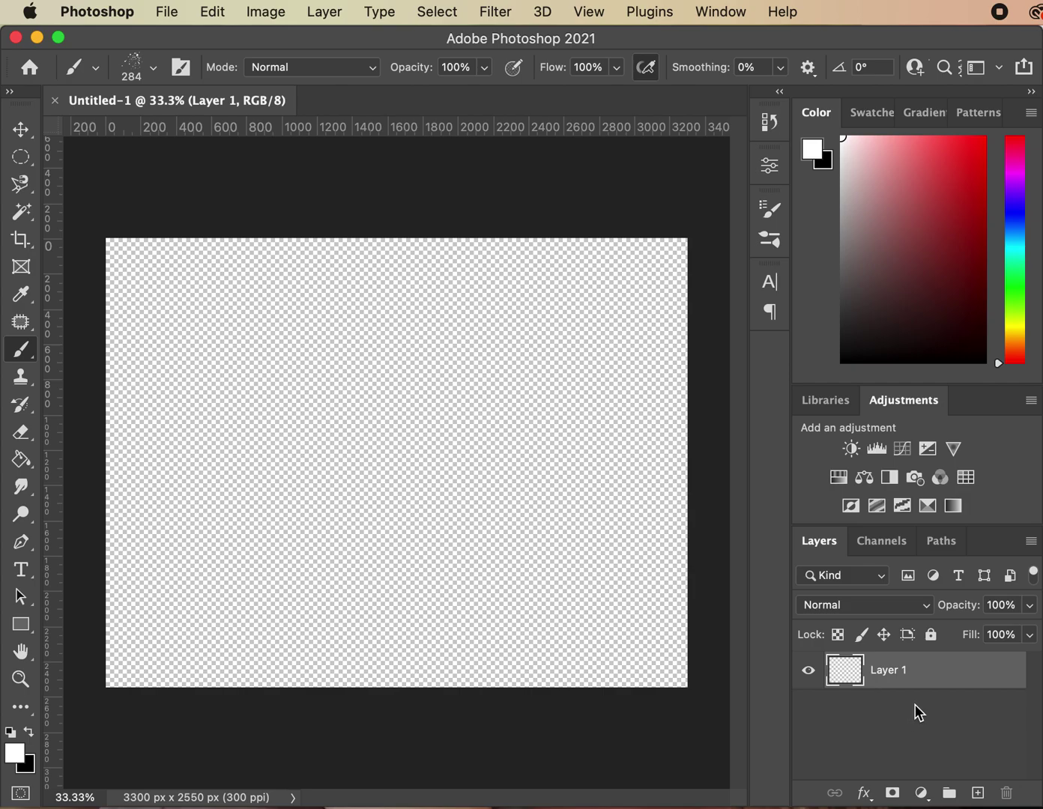
click(167, 11)
Save the document to this computer as underwater-scene-2.psd.
click(208, 243)
click(885, 655)
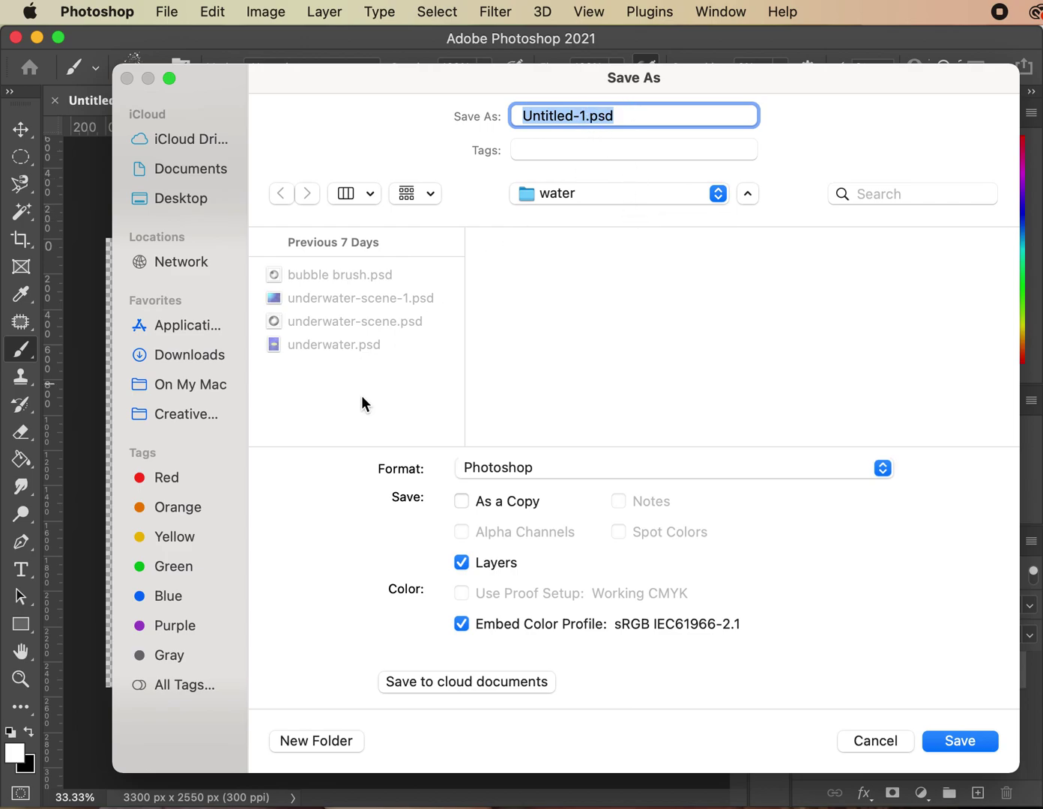
click(378, 298)
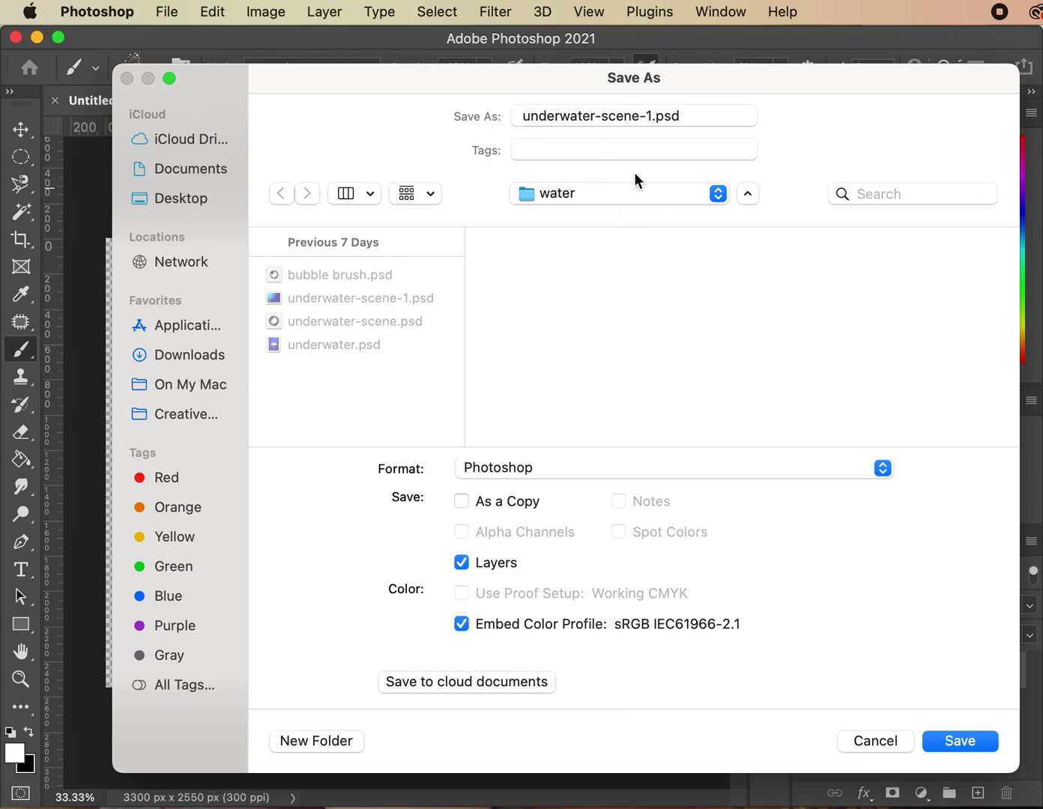
click(652, 115)
key(BackSpace)
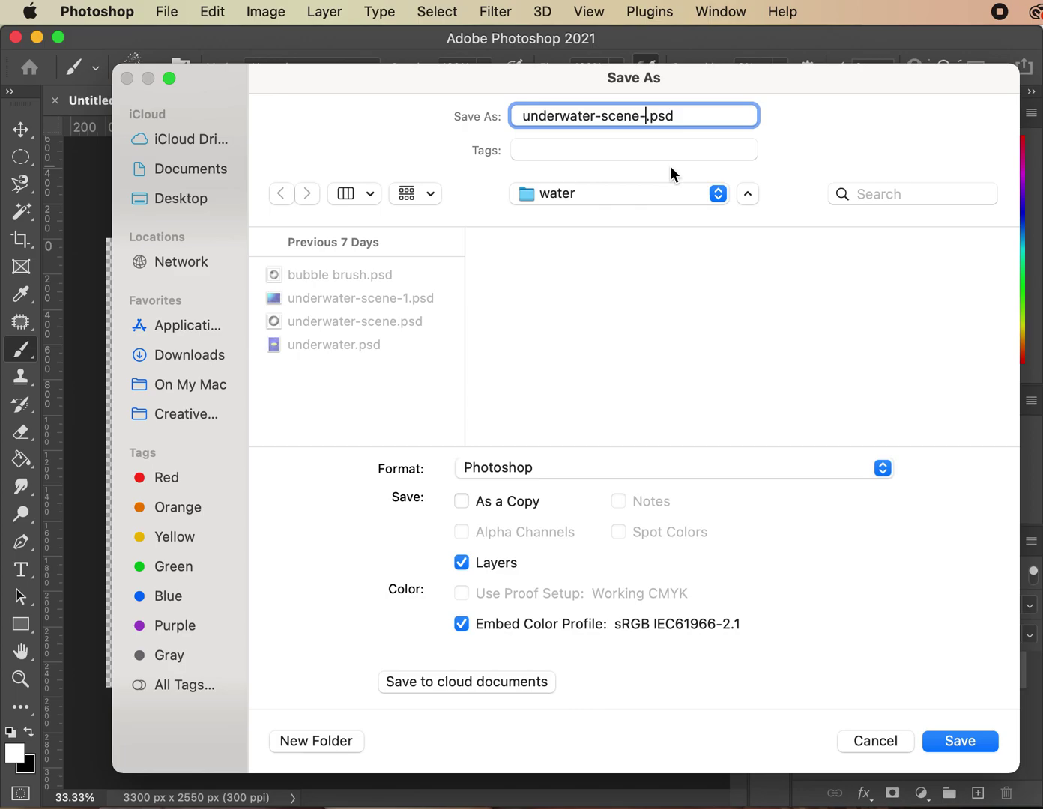
text(2)
click(951, 743)
click(858, 386)
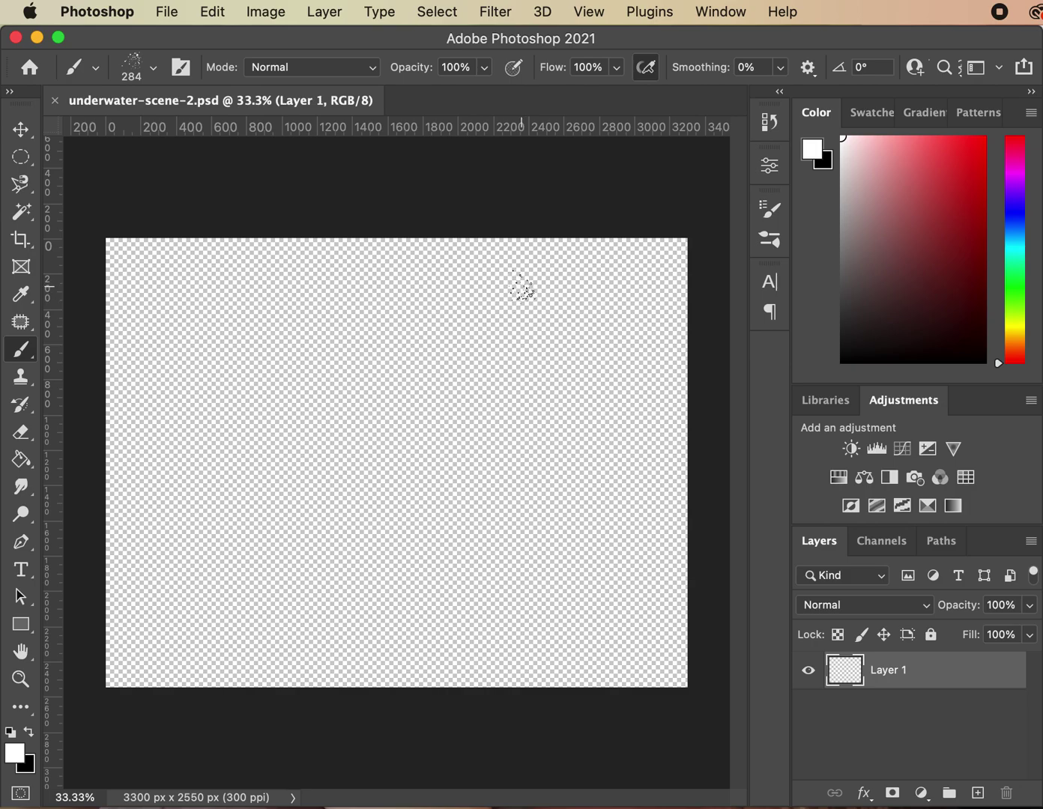
double_click(888, 670)
Name the layer 'background' and set the foreground colour to bright cyan.
text(background)
key(Return)
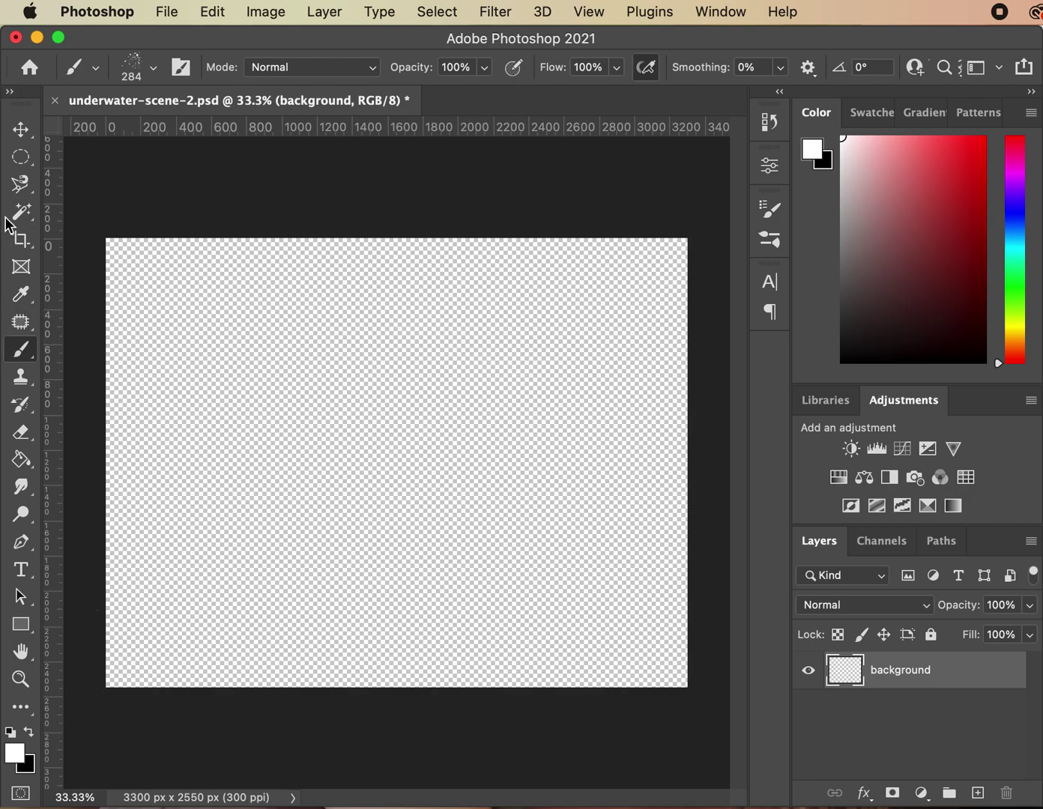
click(18, 759)
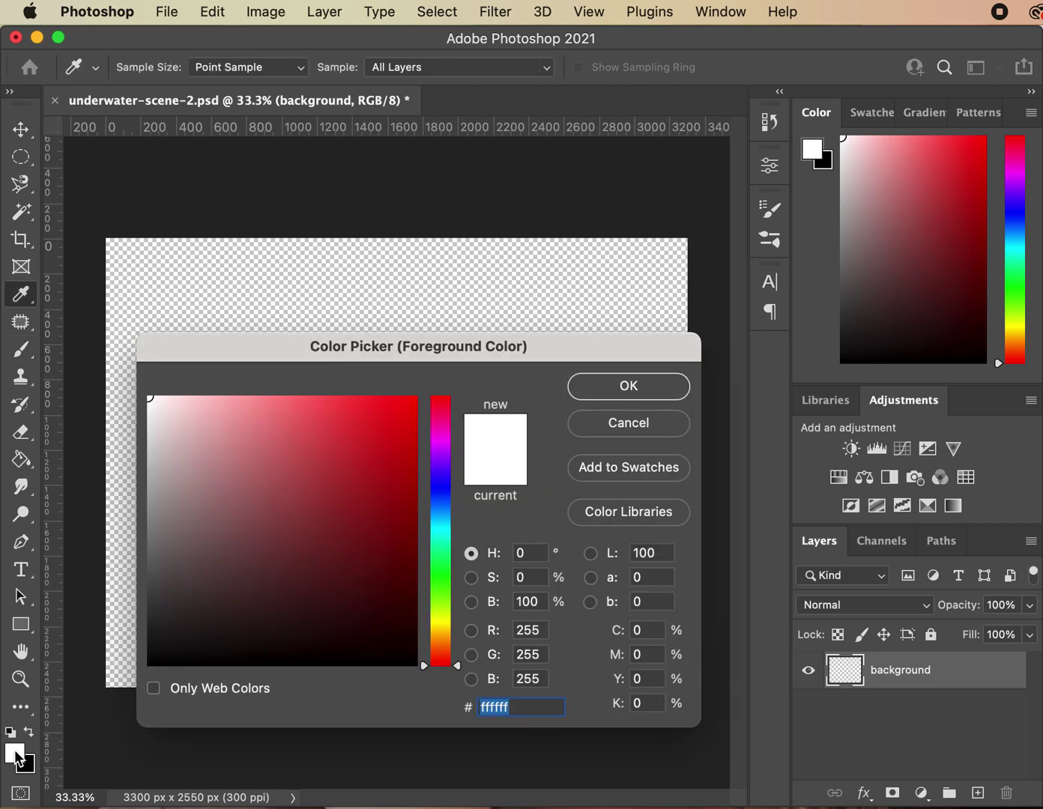
drag(434, 513, 449, 522)
drag(397, 445, 416, 420)
drag(456, 516, 460, 519)
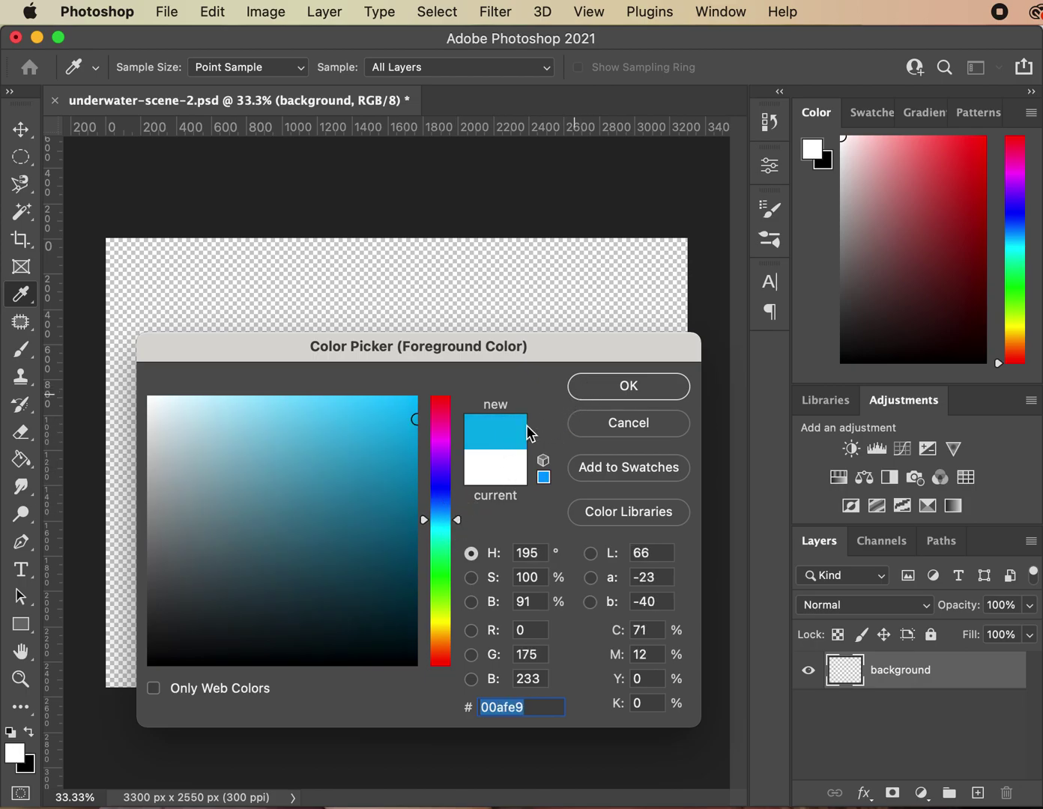
drag(456, 518, 460, 525)
click(611, 386)
key(b)
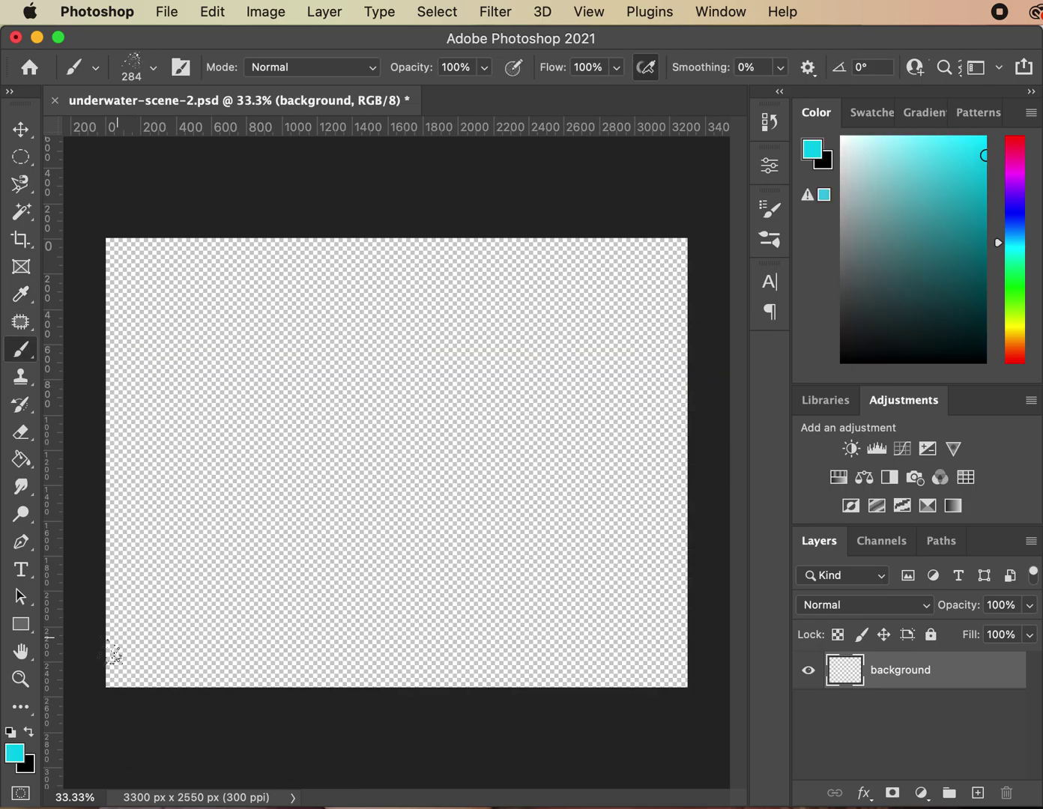
Set the background colour to deep blue #0014d9.
click(28, 768)
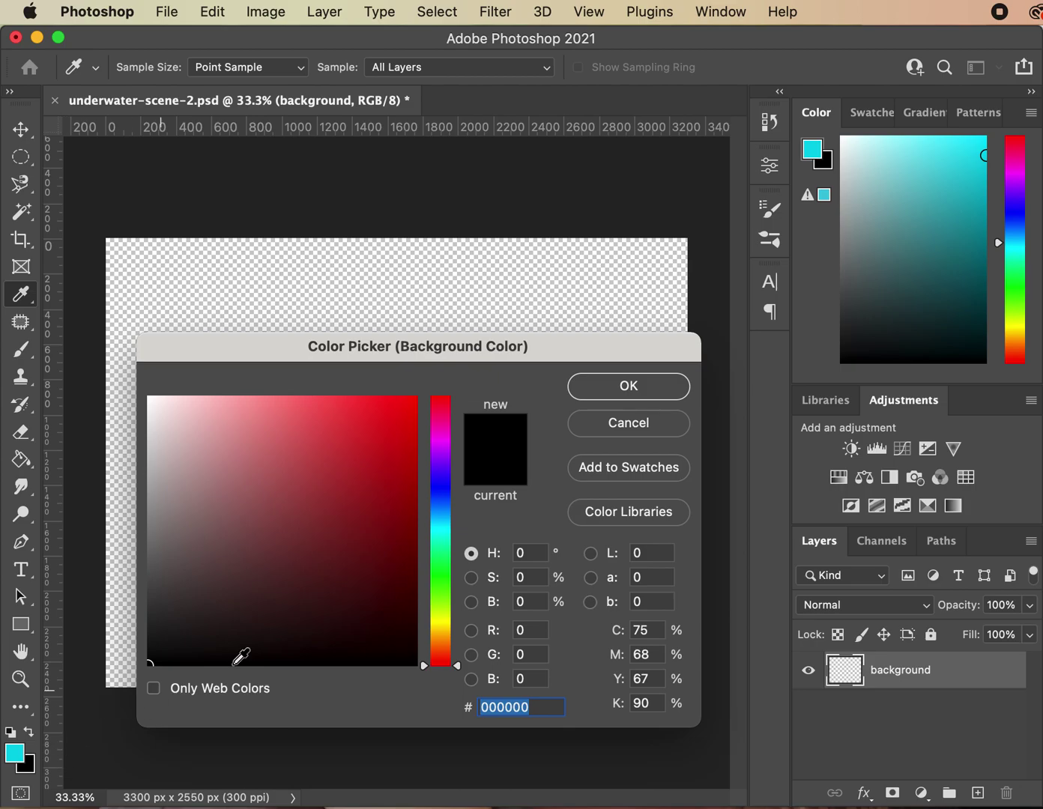
click(447, 491)
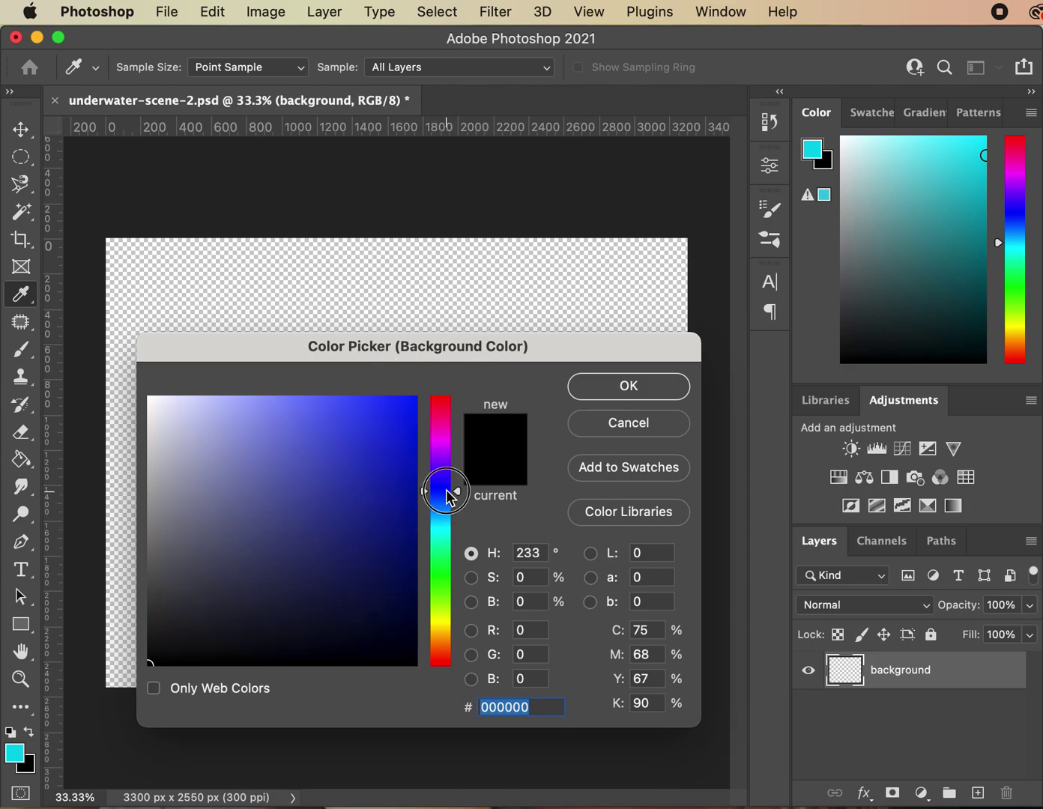
drag(447, 493, 448, 492)
mouse_move(415, 440)
mouse_down()
mouse_move(419, 426)
mouse_move(427, 437)
mouse_up()
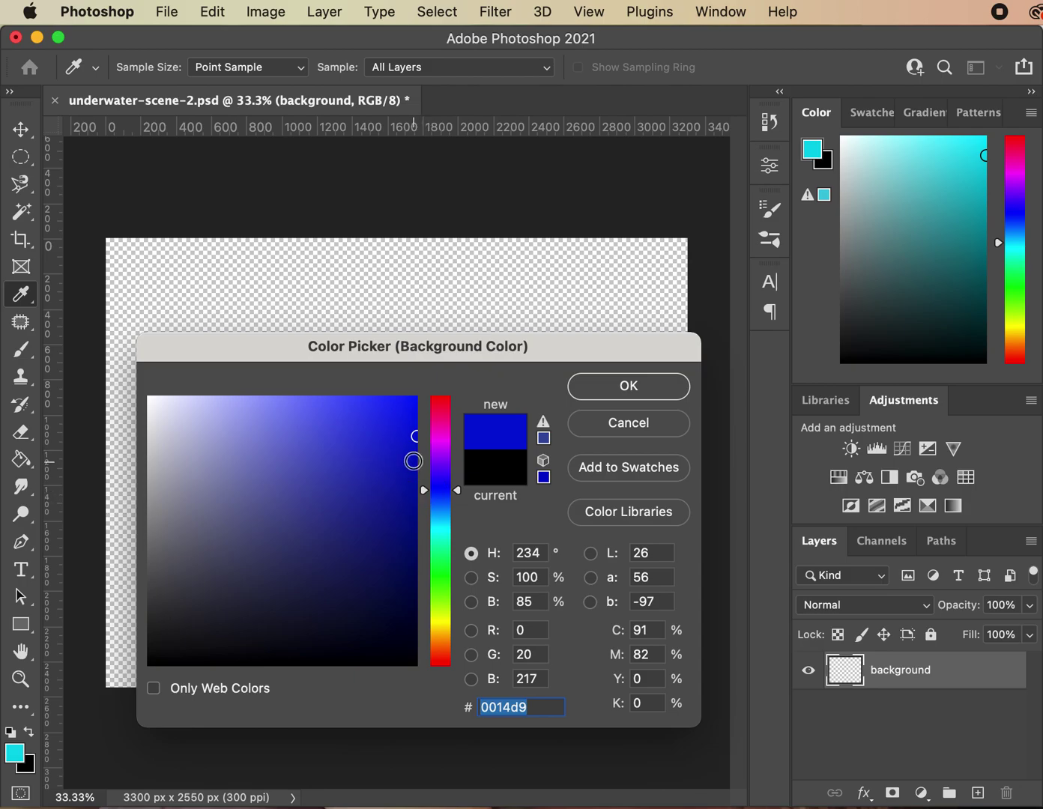
click(415, 461)
click(589, 388)
key(b)
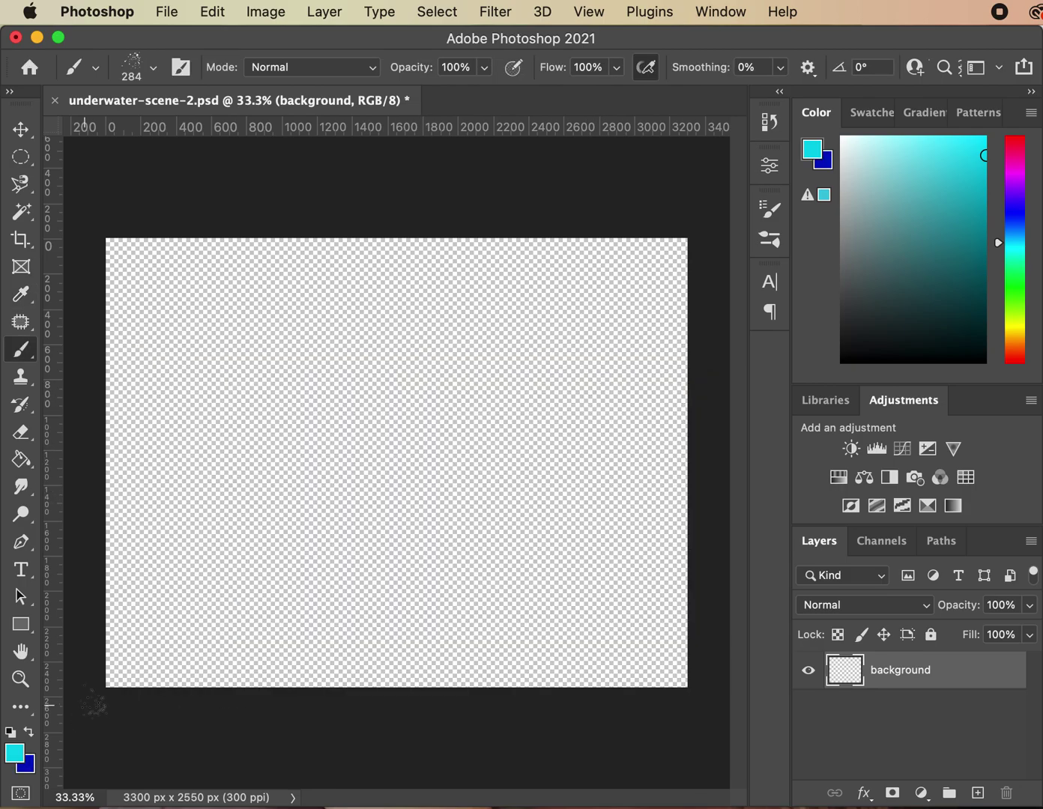
click(22, 462)
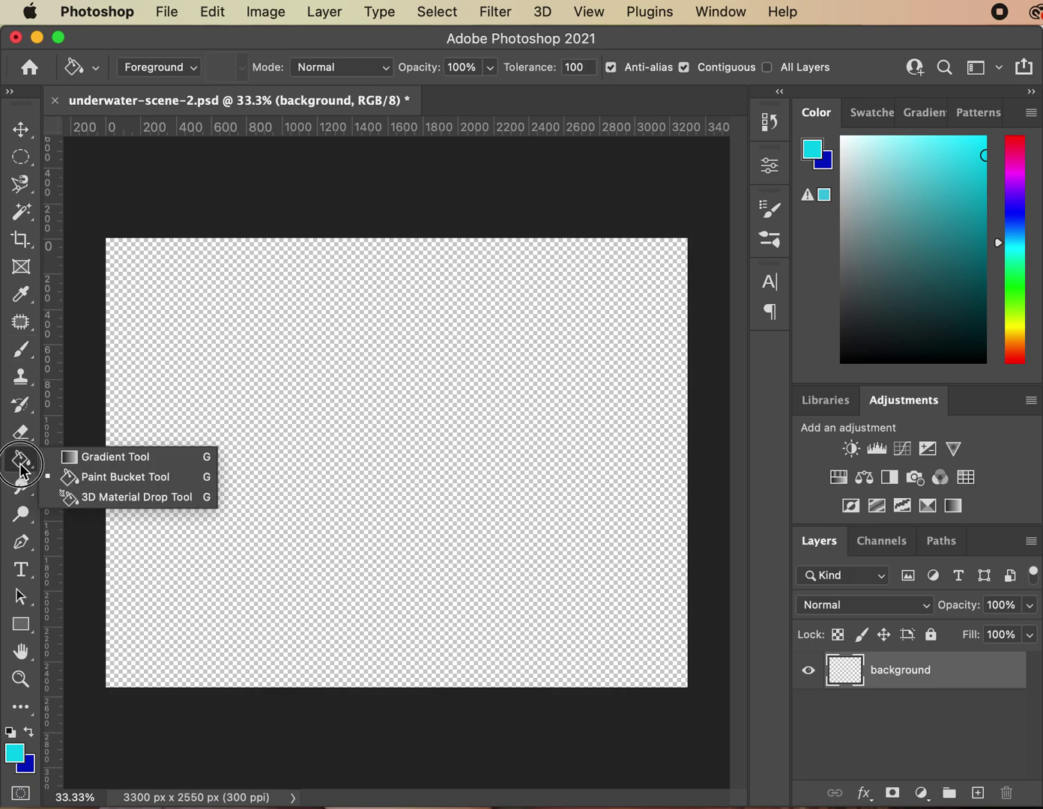
Fill the background layer with a radial gradient, cyan at top-left to deep blue at bottom-right.
click(81, 458)
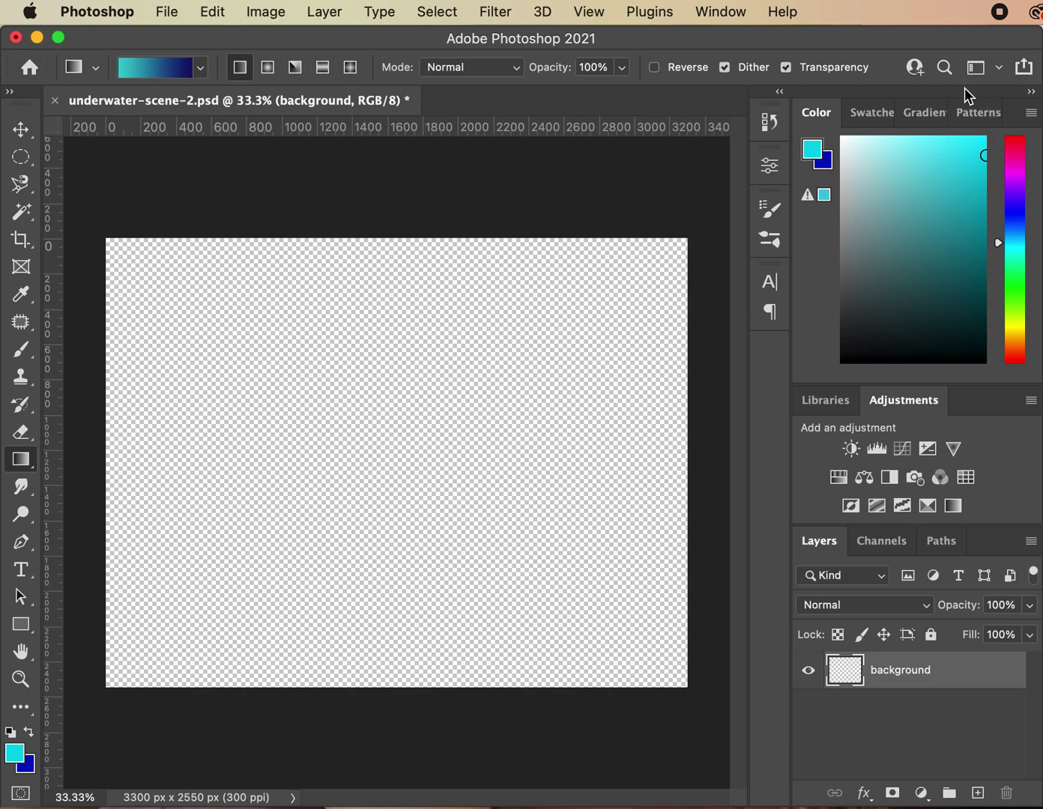
click(268, 74)
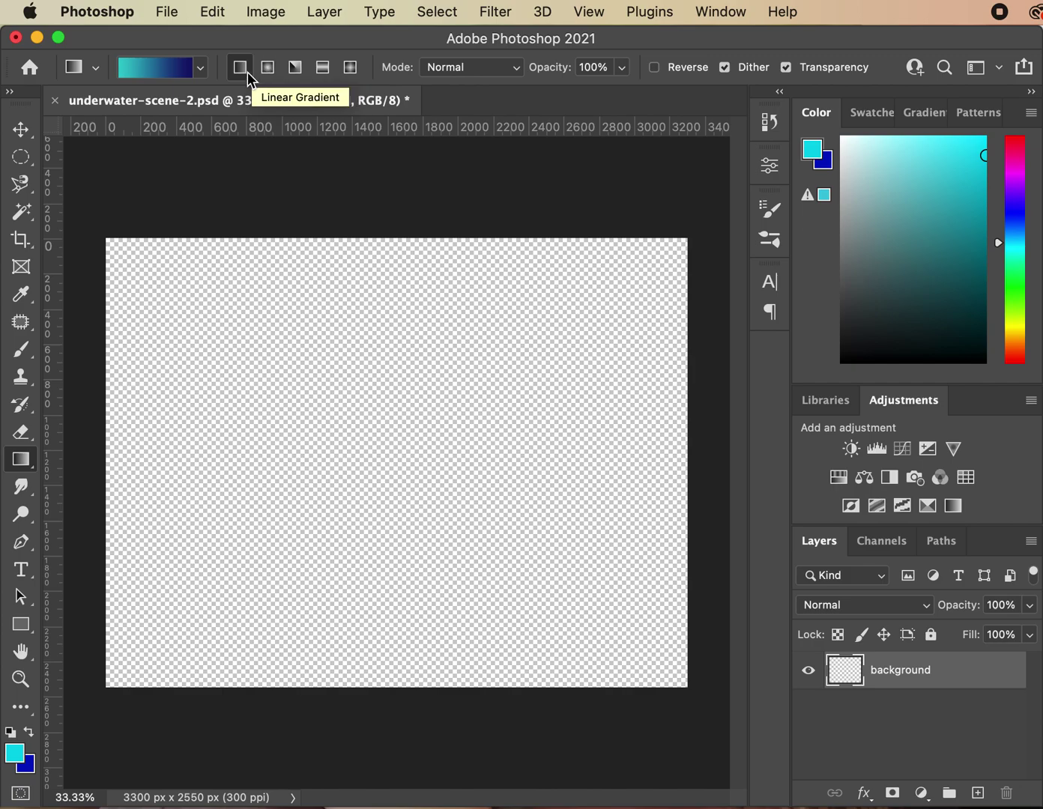
click(299, 76)
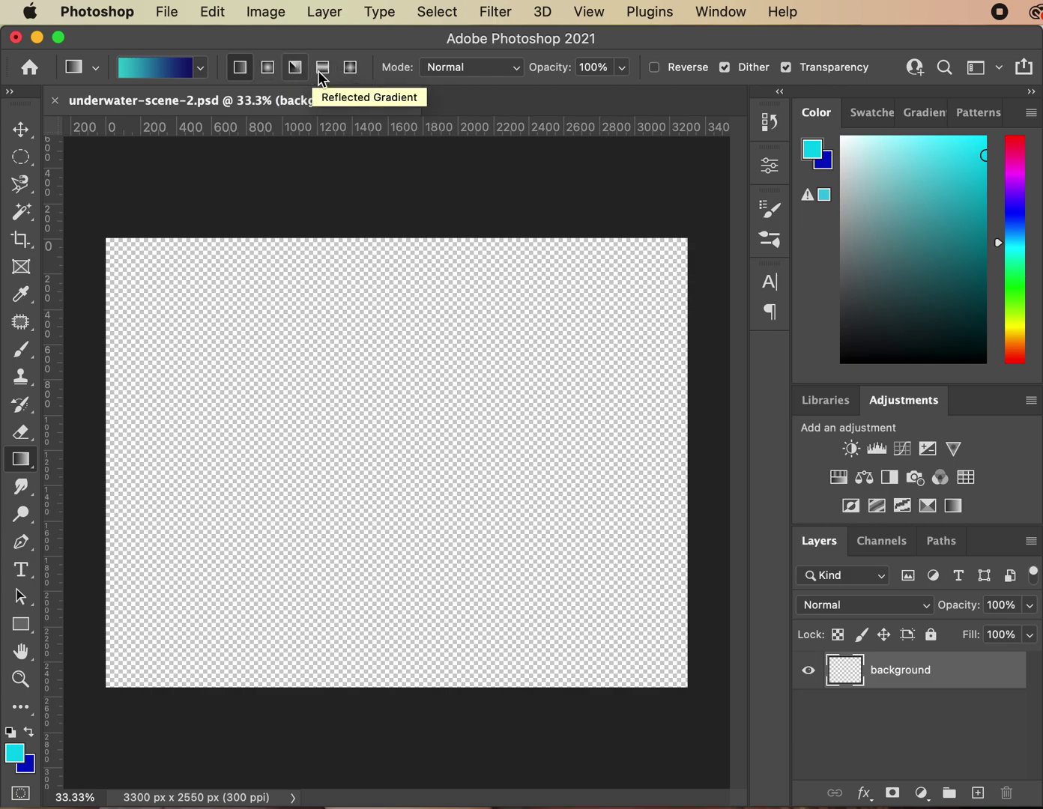
click(266, 78)
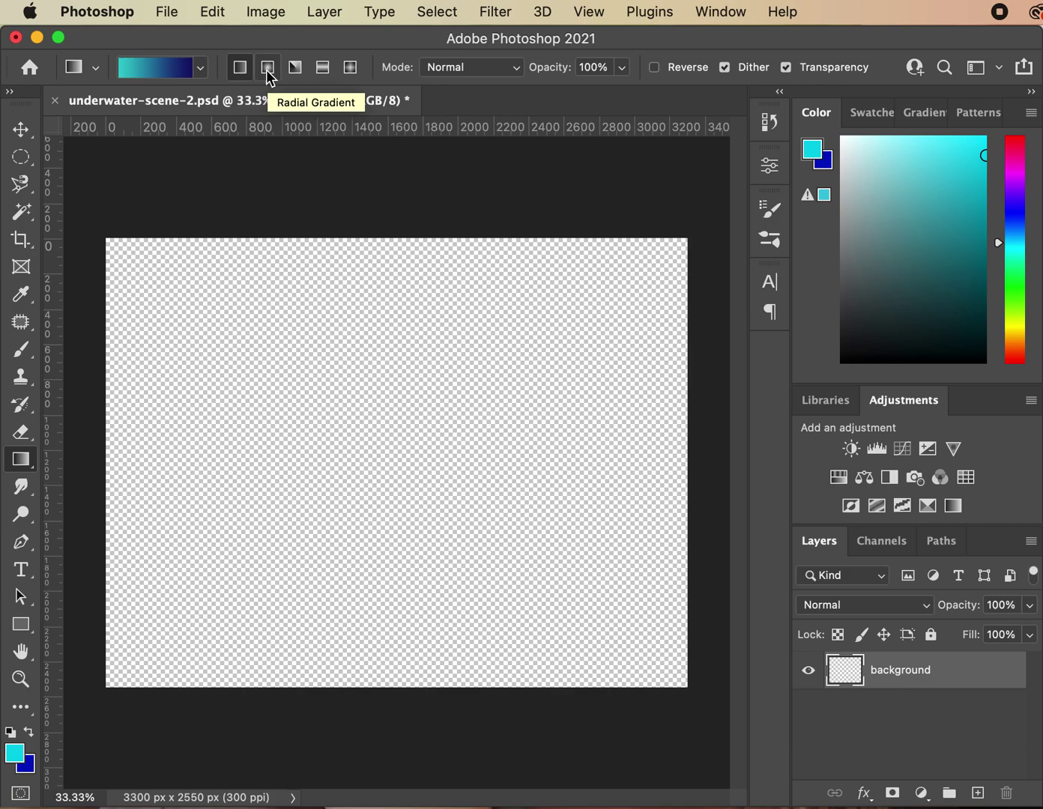
click(268, 70)
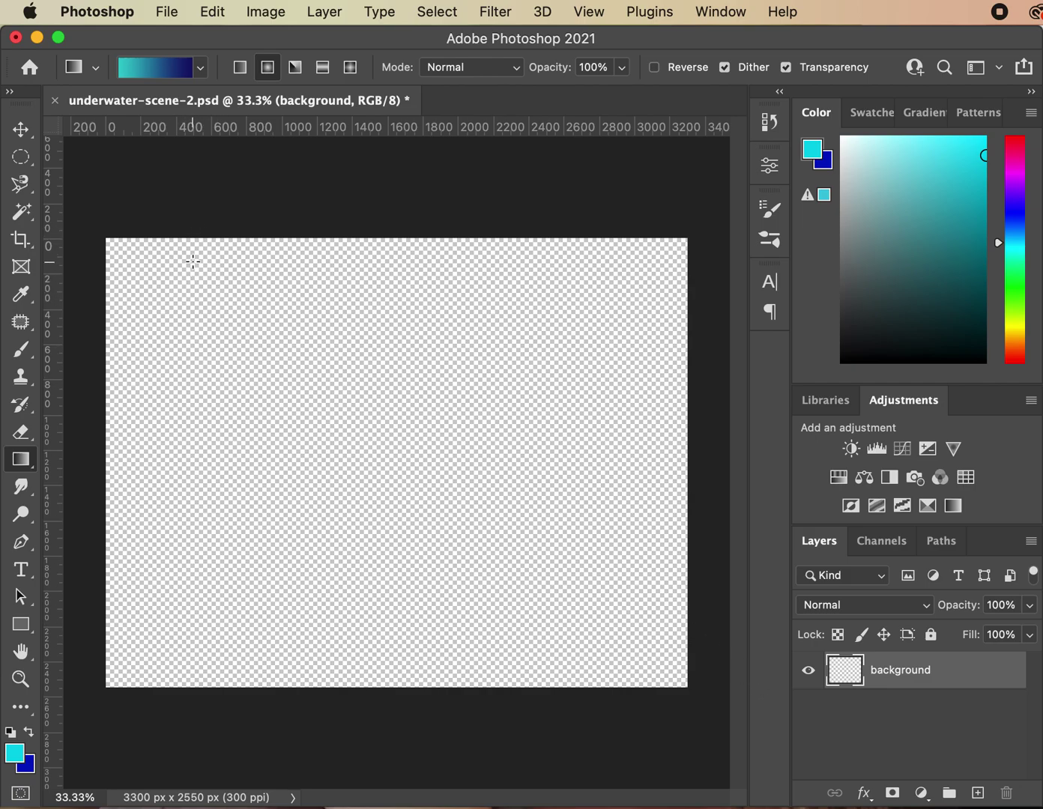
drag(198, 246, 676, 676)
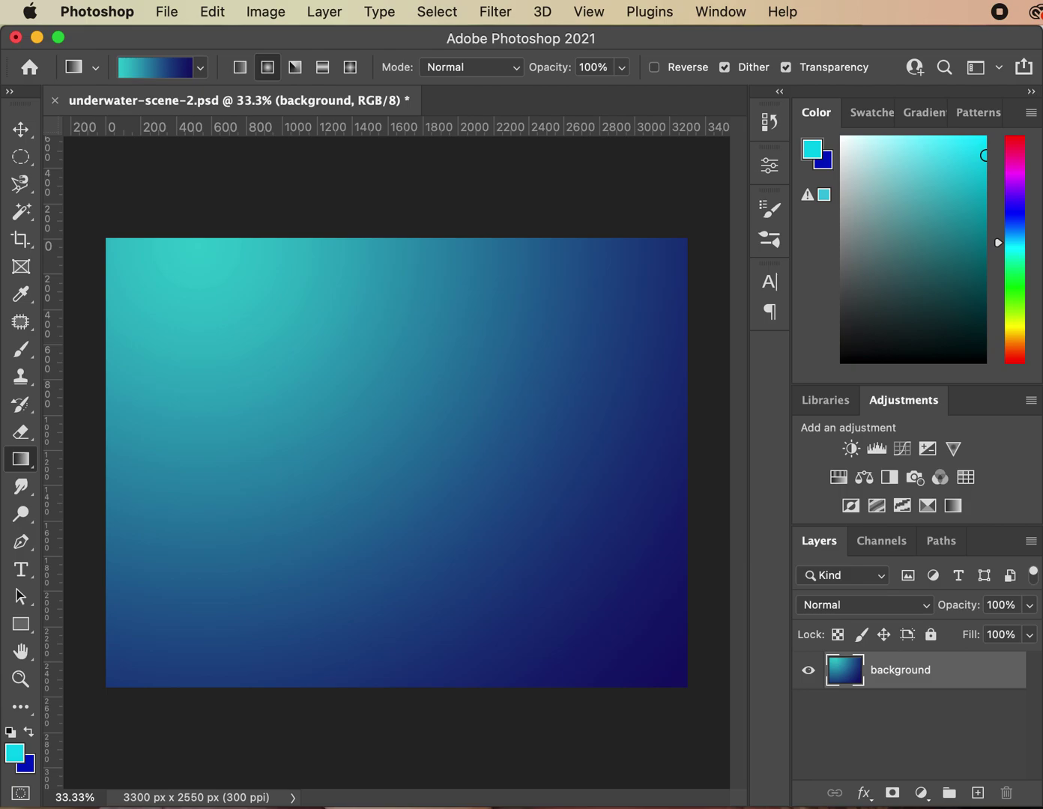
click(978, 793)
Rename the new layer 'water texture' and reset colours to default, white in front.
double_click(899, 671)
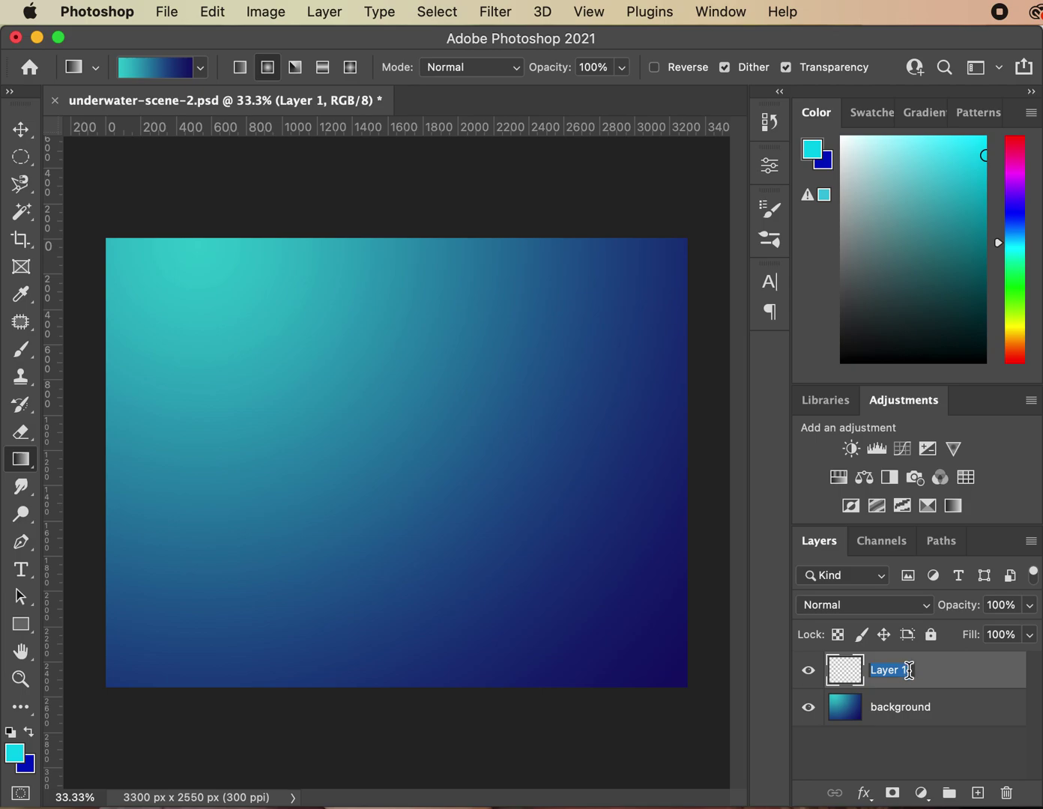
text(water texture)
key(Return)
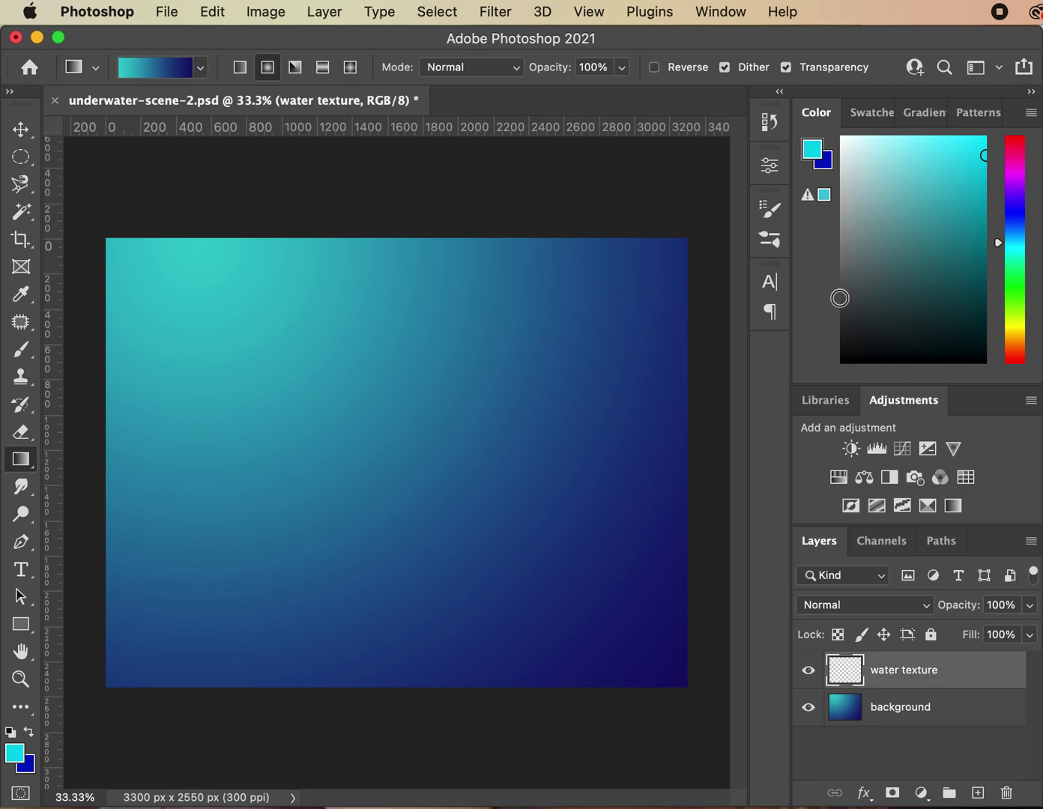
click(12, 734)
key(x)
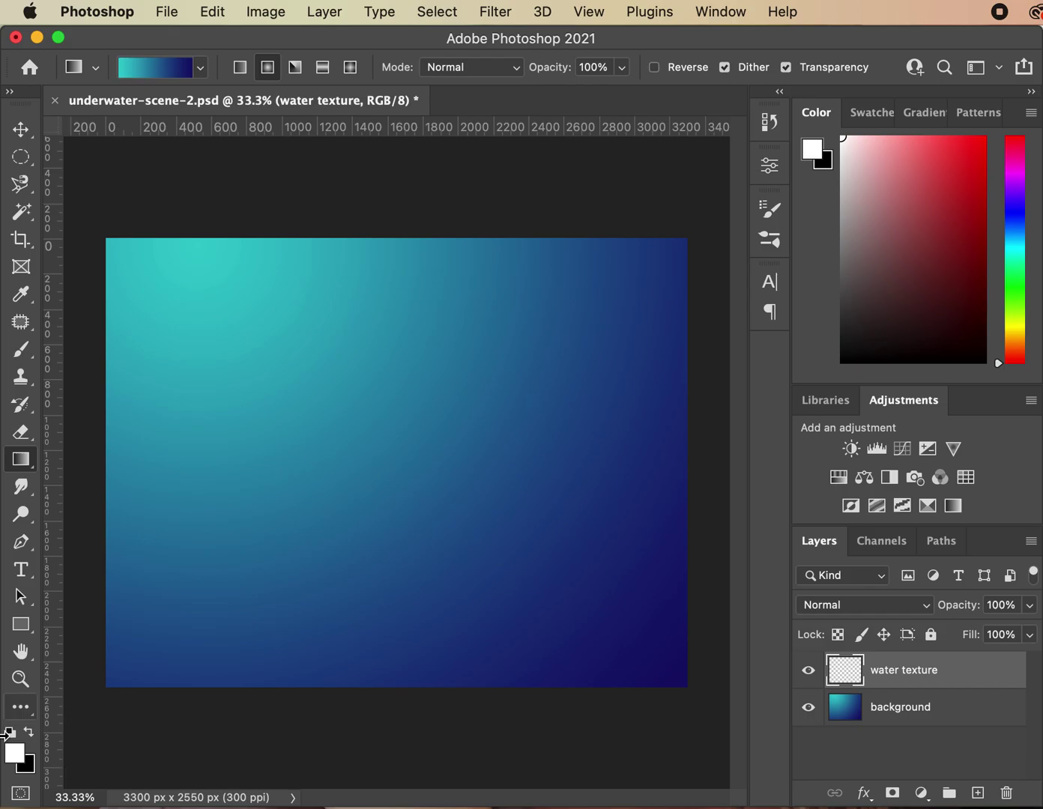
Render Clouds across the whole water texture layer.
click(497, 14)
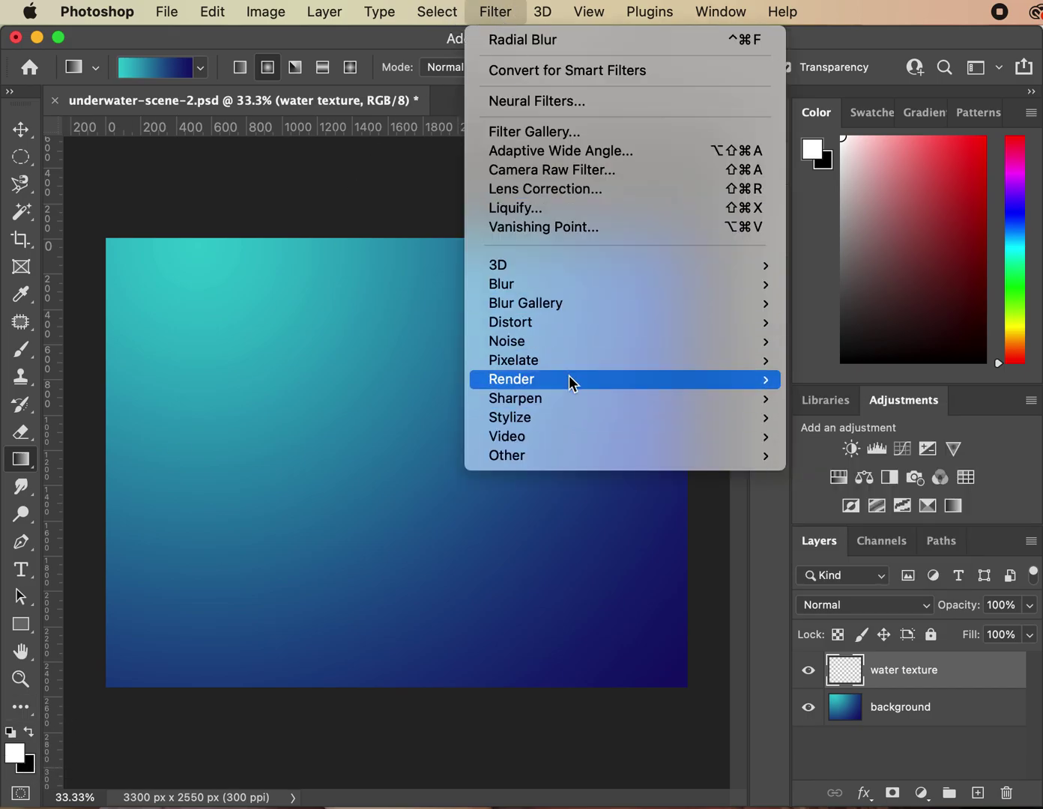
mouse_move(571, 381)
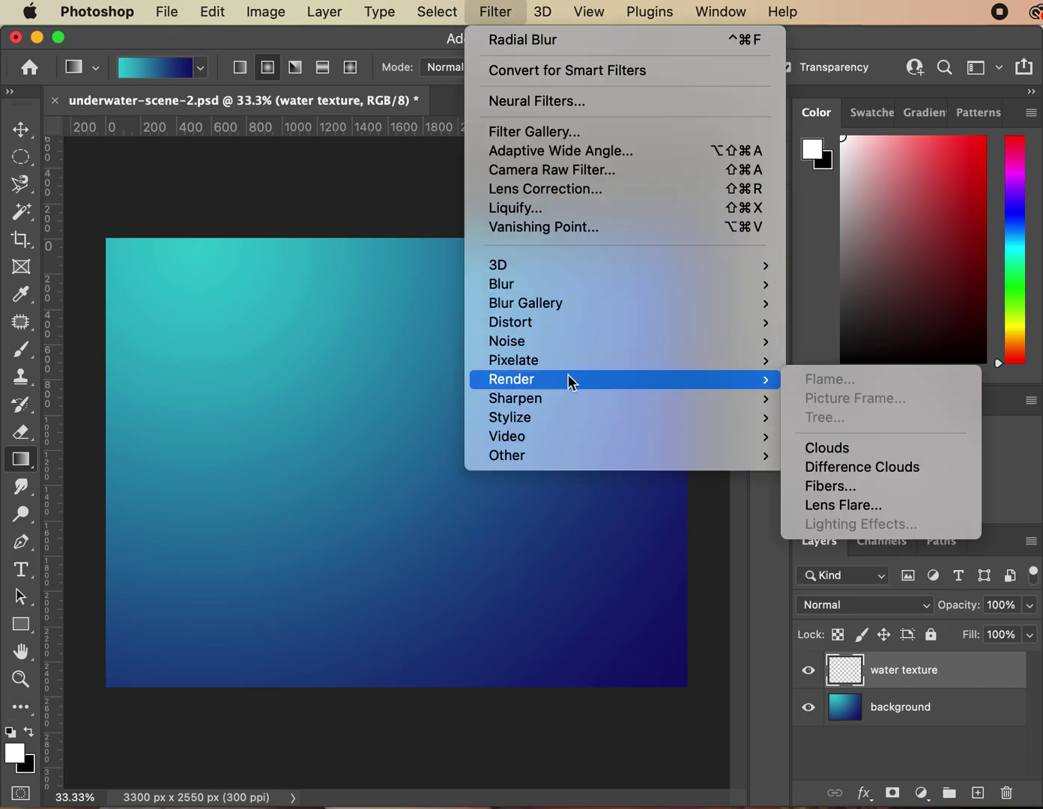
click(866, 451)
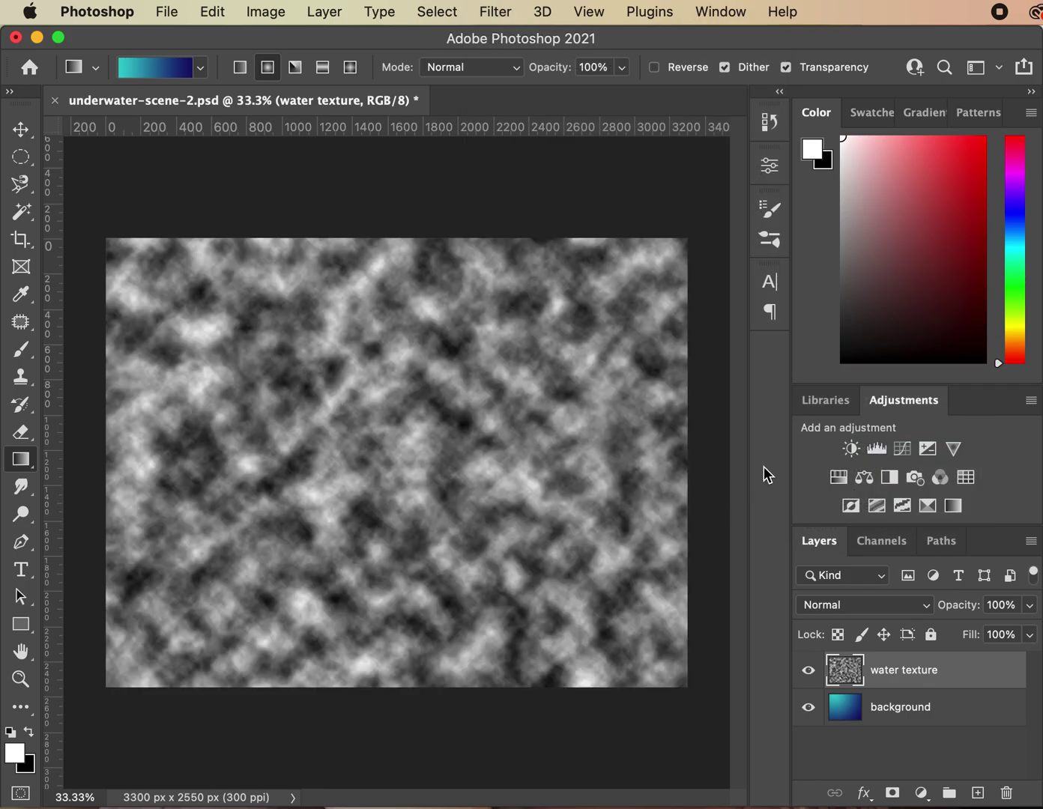
key(super+minus)
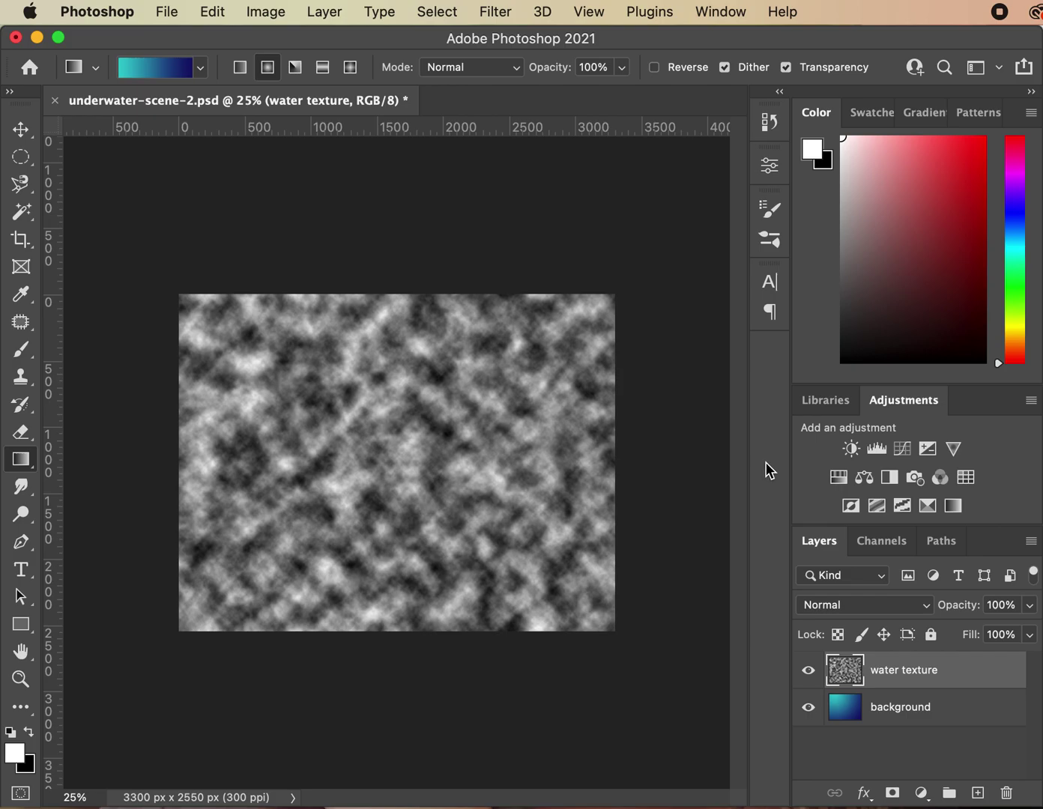
key(super+minus)
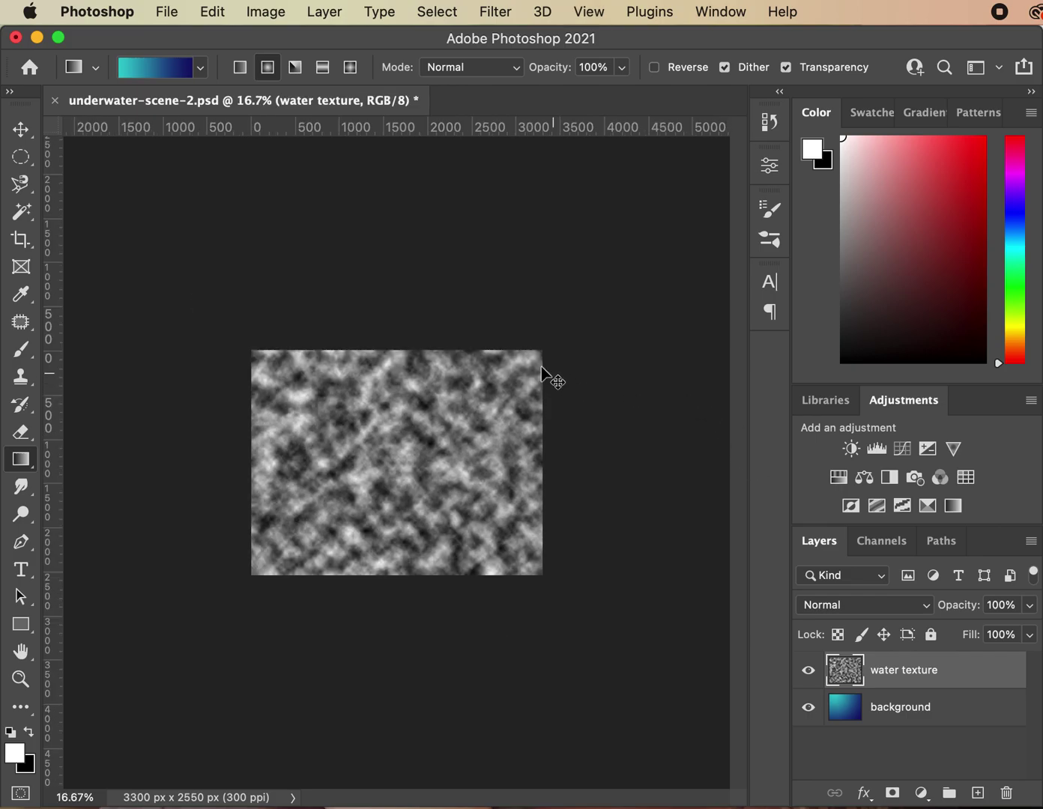
click(21, 130)
Apply a Perspective transform to the clouds, widening the top edge into a trapezoid.
click(212, 11)
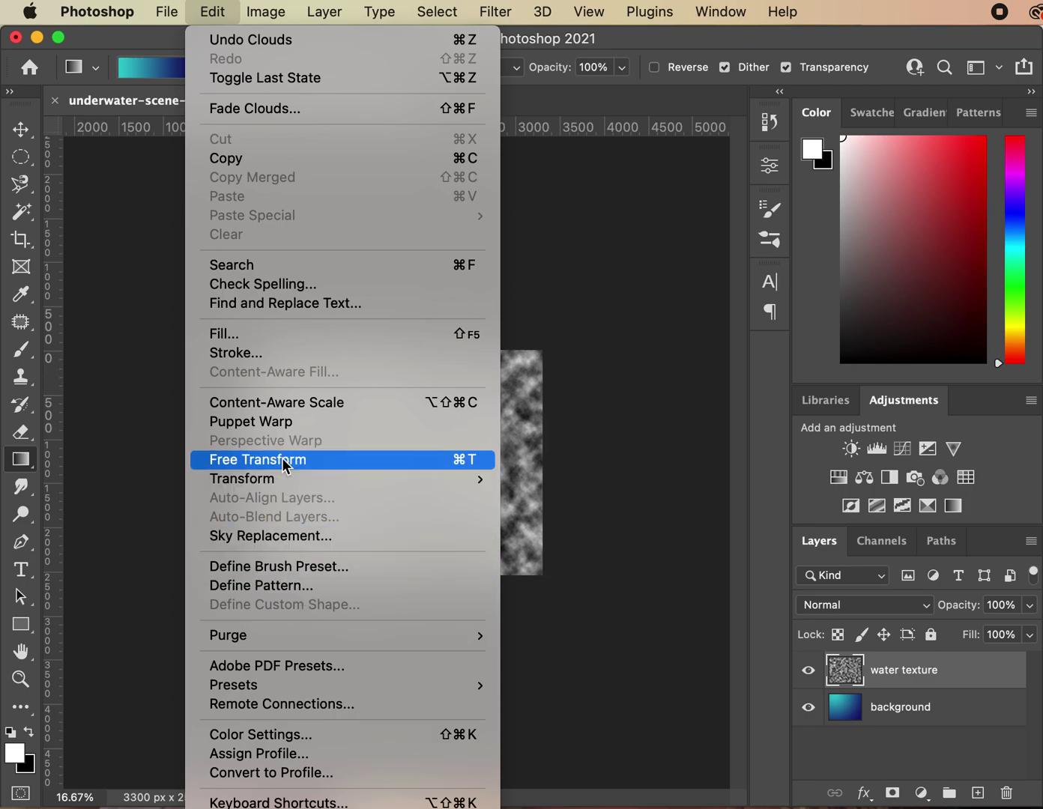
mouse_move(284, 480)
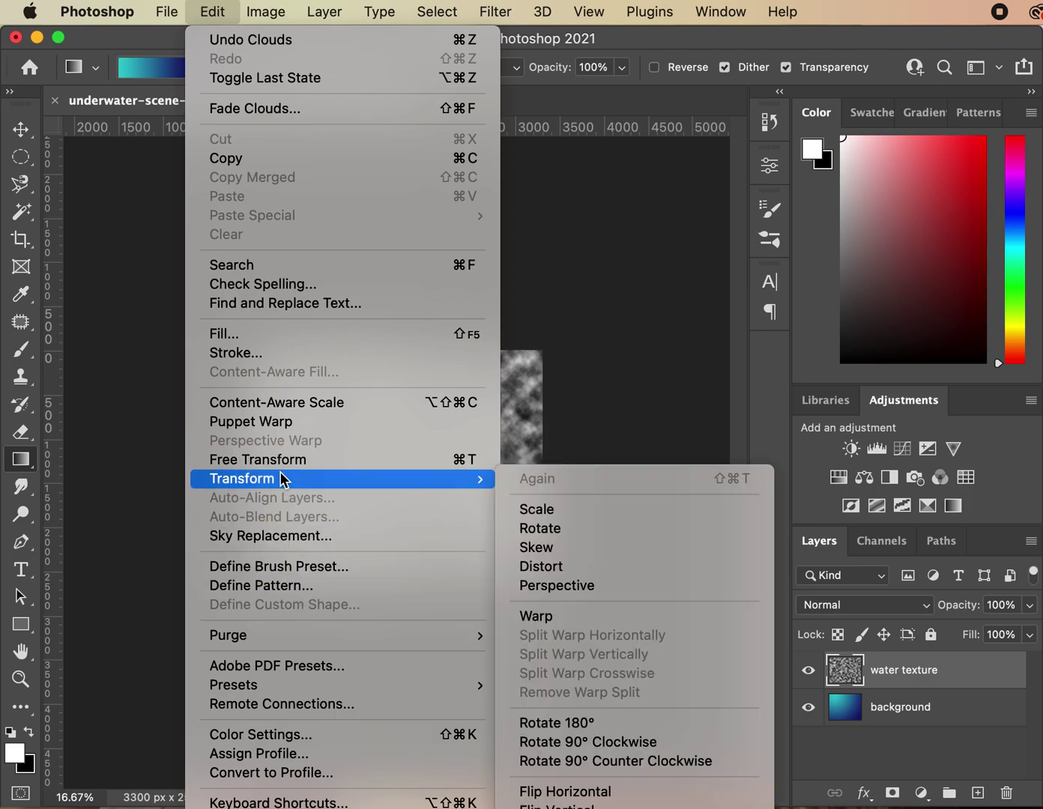
click(582, 586)
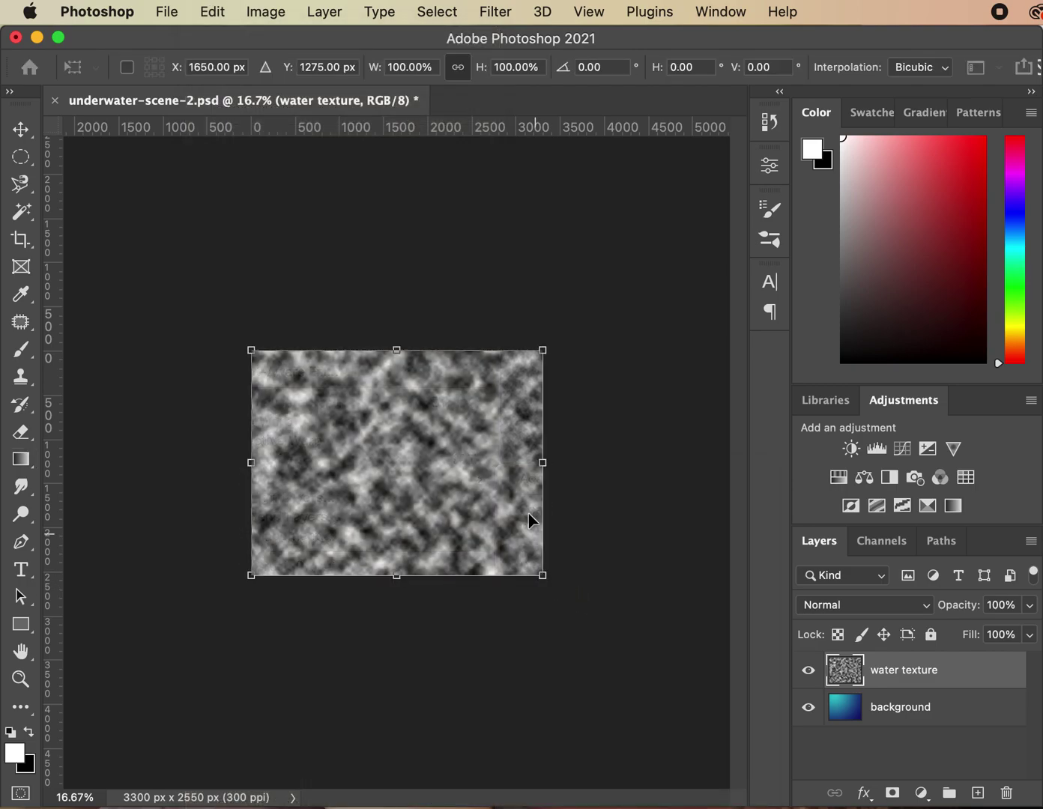
click(250, 352)
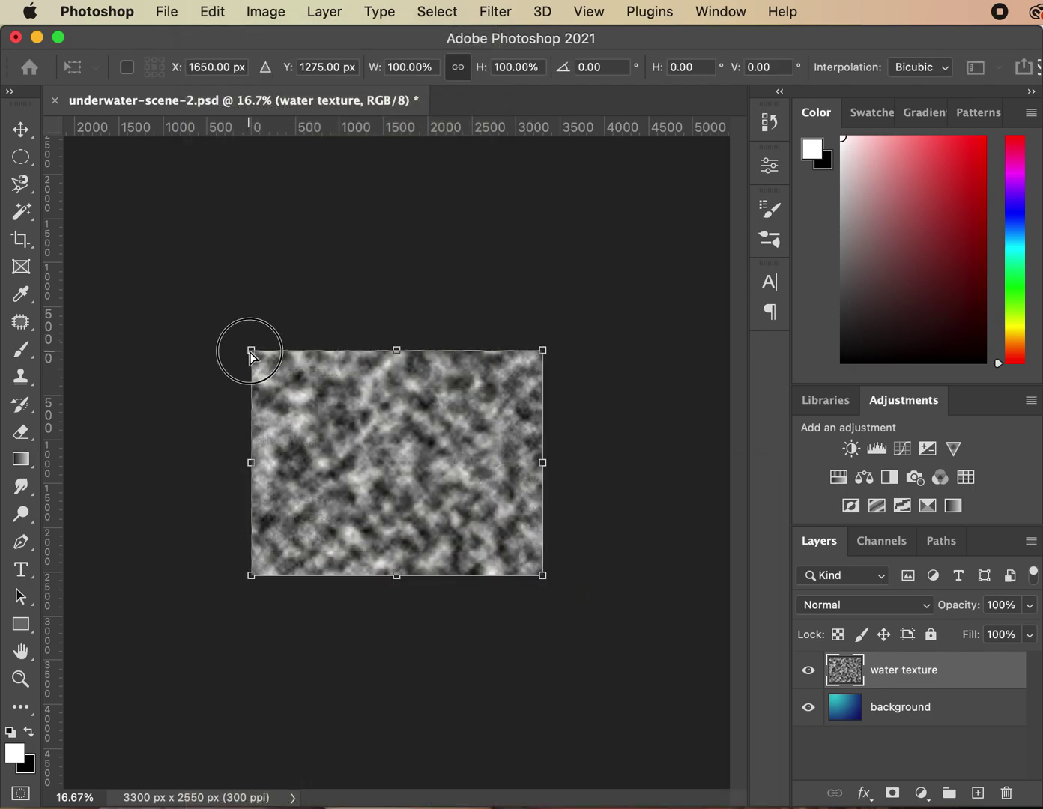
drag(252, 356, 77, 333)
Reshape and move the clouds into a narrow band along the canvas top, then commit.
drag(474, 536, 461, 390)
drag(77, 209, 77, 293)
drag(712, 209, 691, 273)
drag(443, 308, 447, 346)
drag(209, 428, 252, 425)
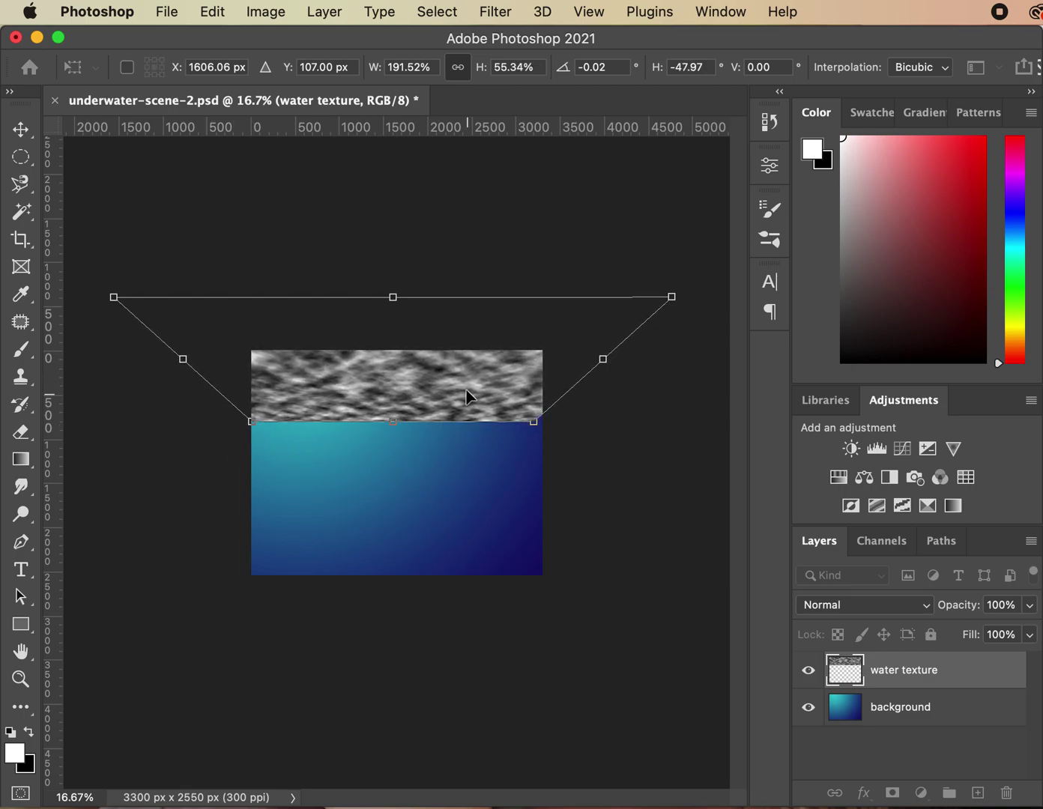
drag(465, 396, 464, 394)
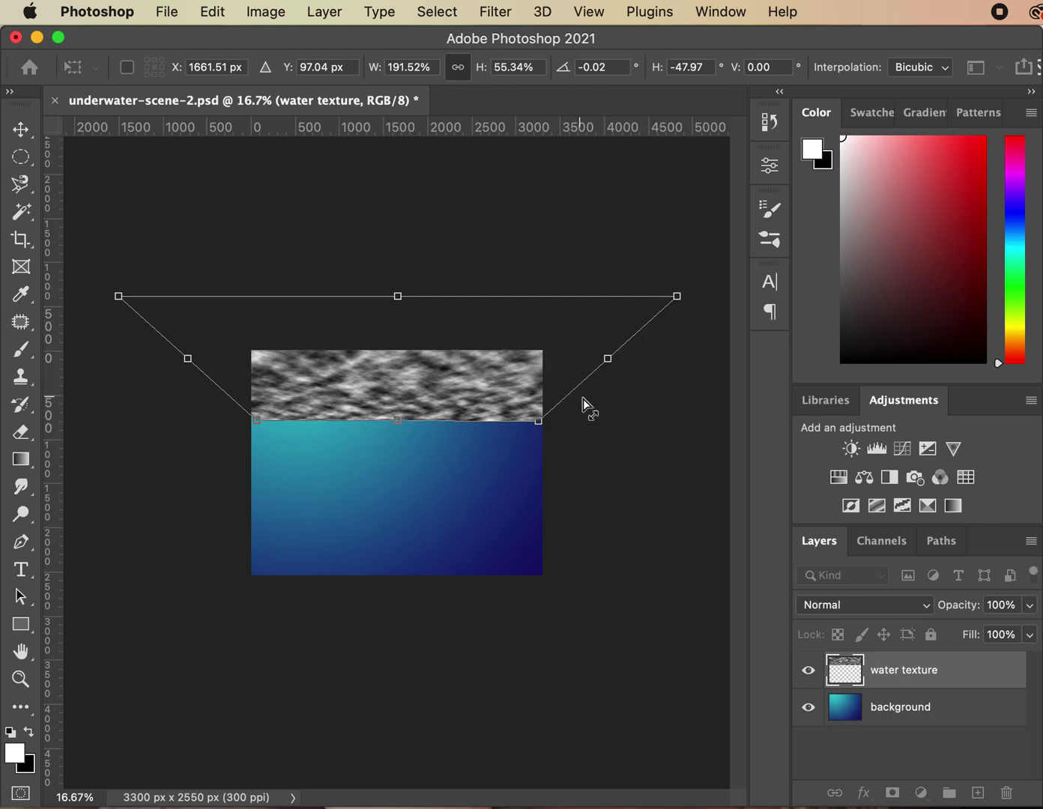
key(Return)
key(g)
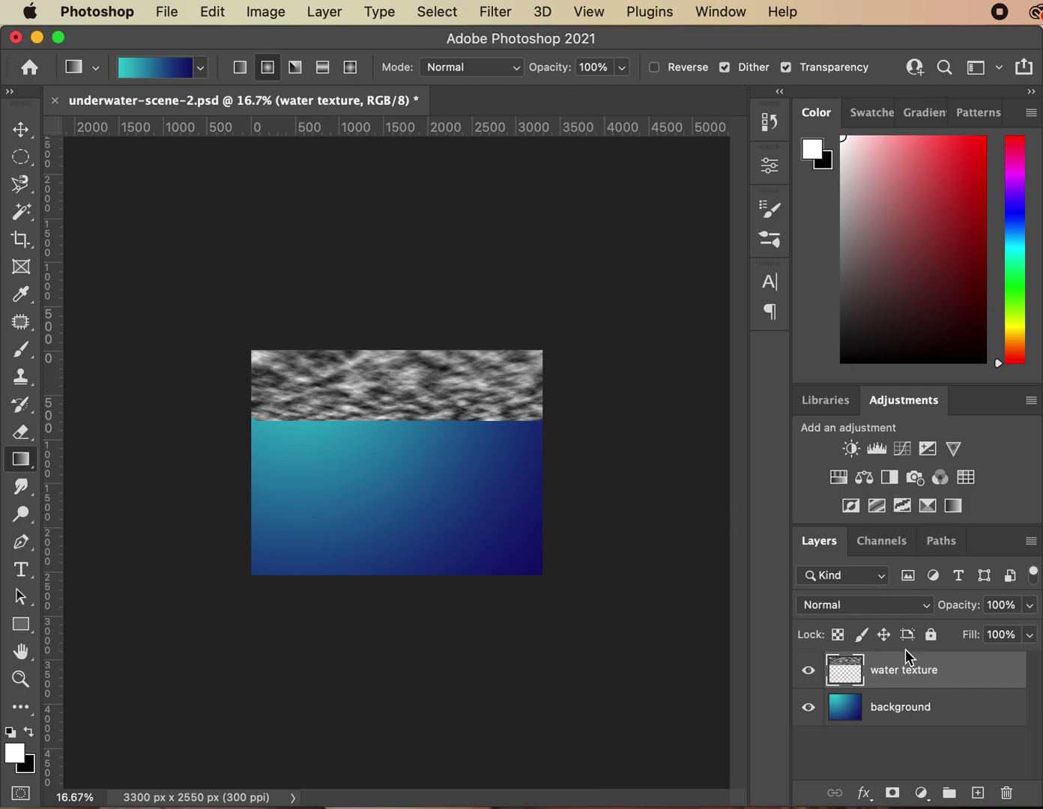
Change the water texture layer's blend mode from Normal to Soft Light.
click(852, 607)
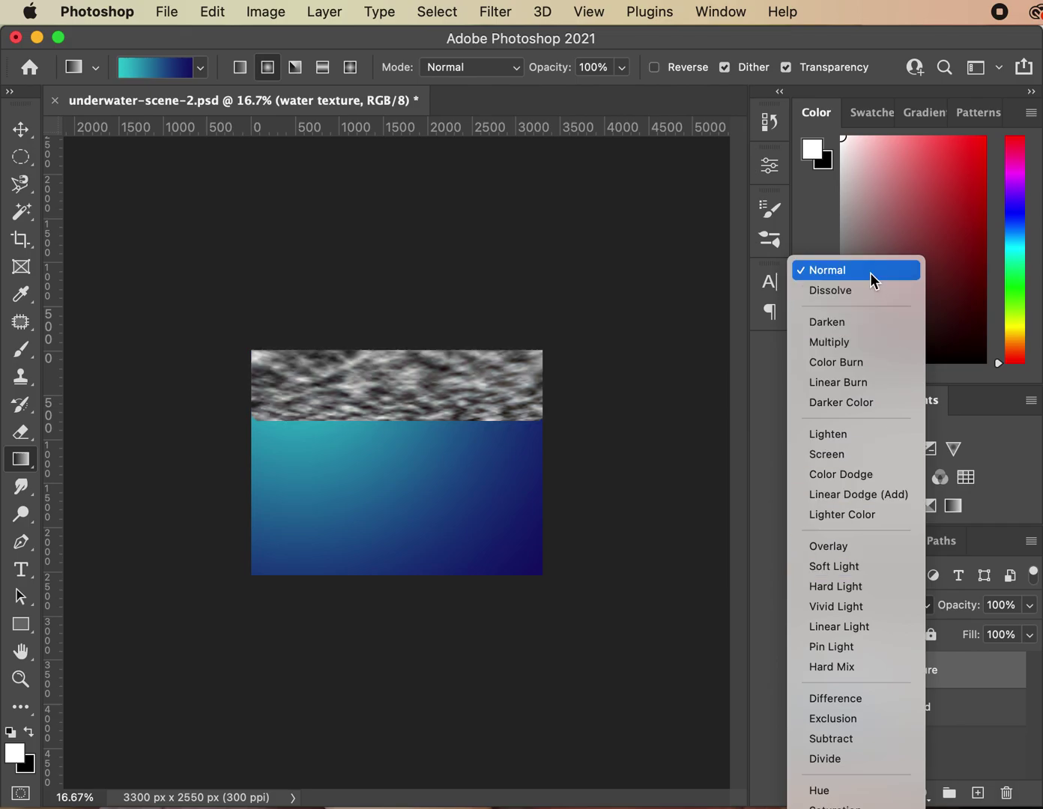
click(855, 576)
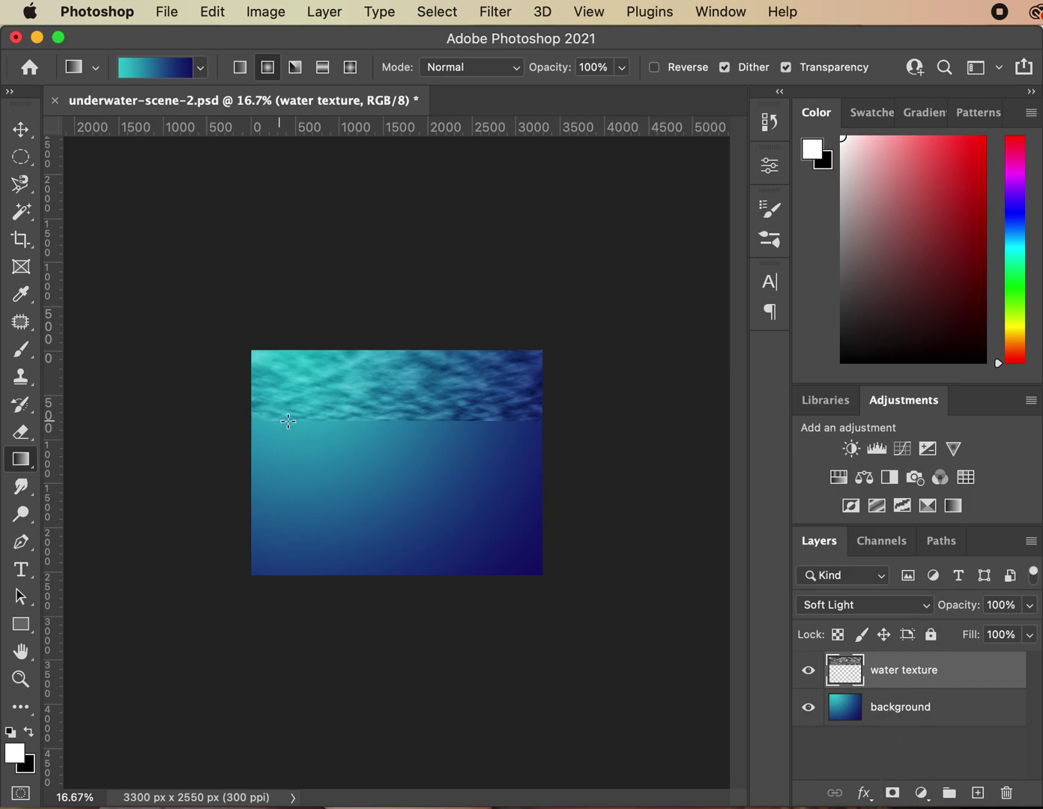
Add a white layer mask to water texture and pick a black Soft Round brush.
click(892, 793)
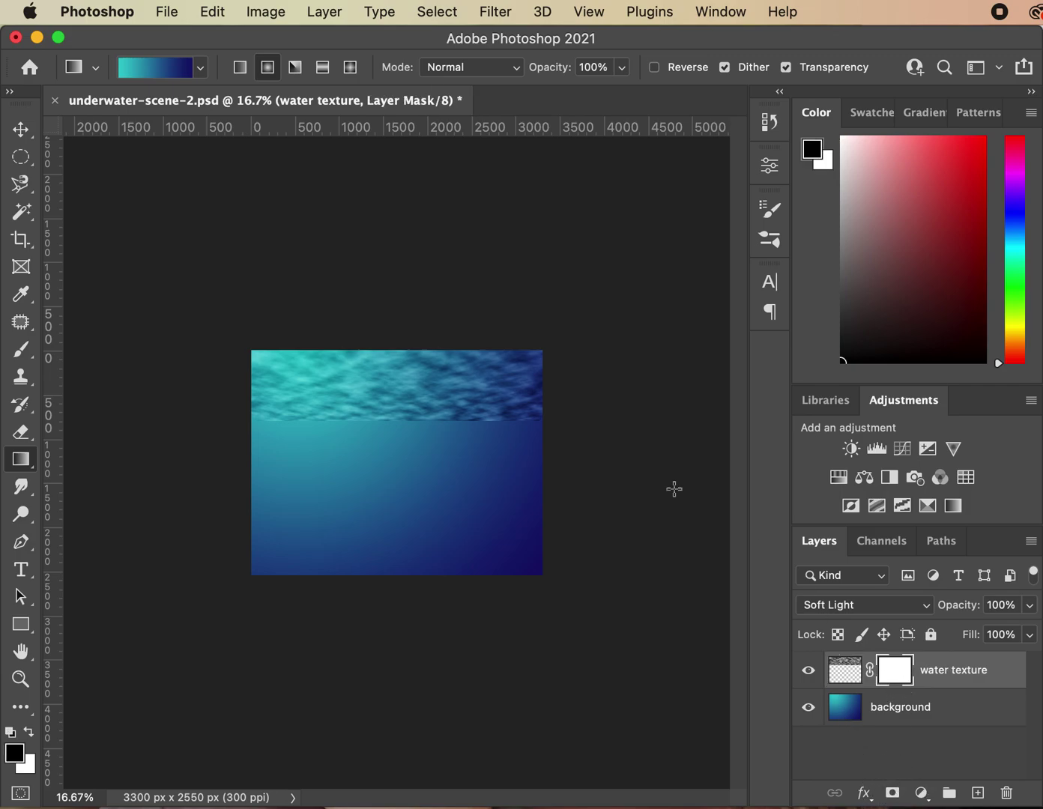
click(22, 350)
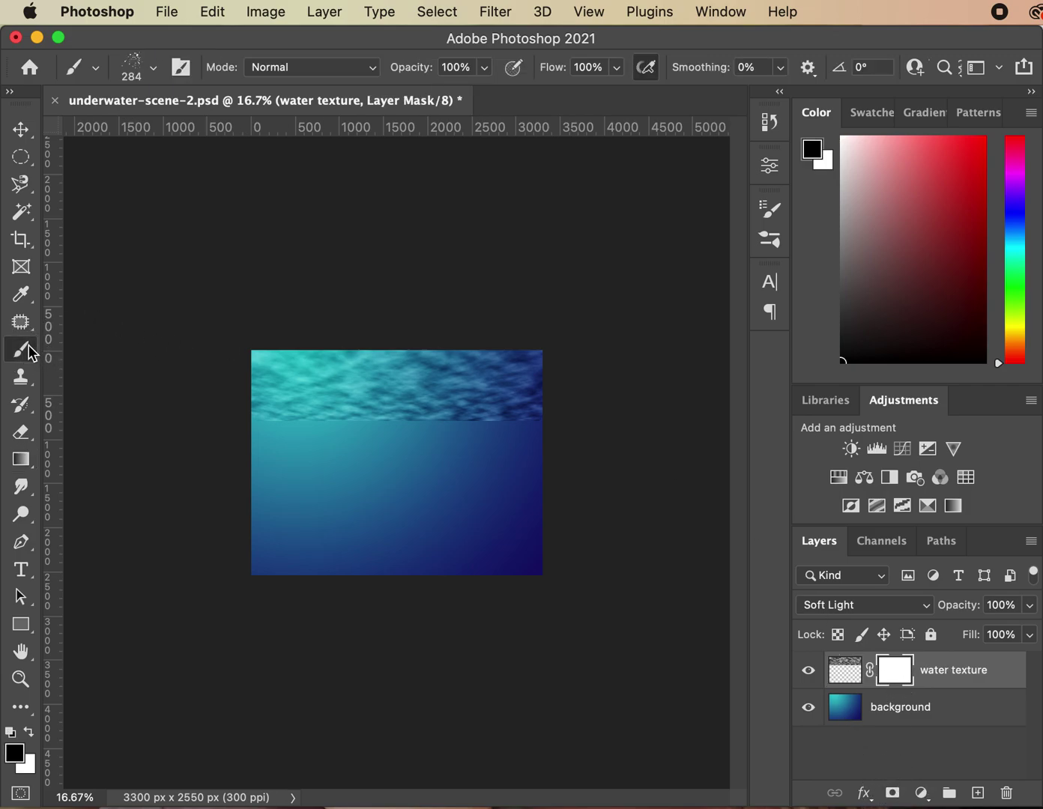
click(18, 753)
click(591, 433)
click(154, 72)
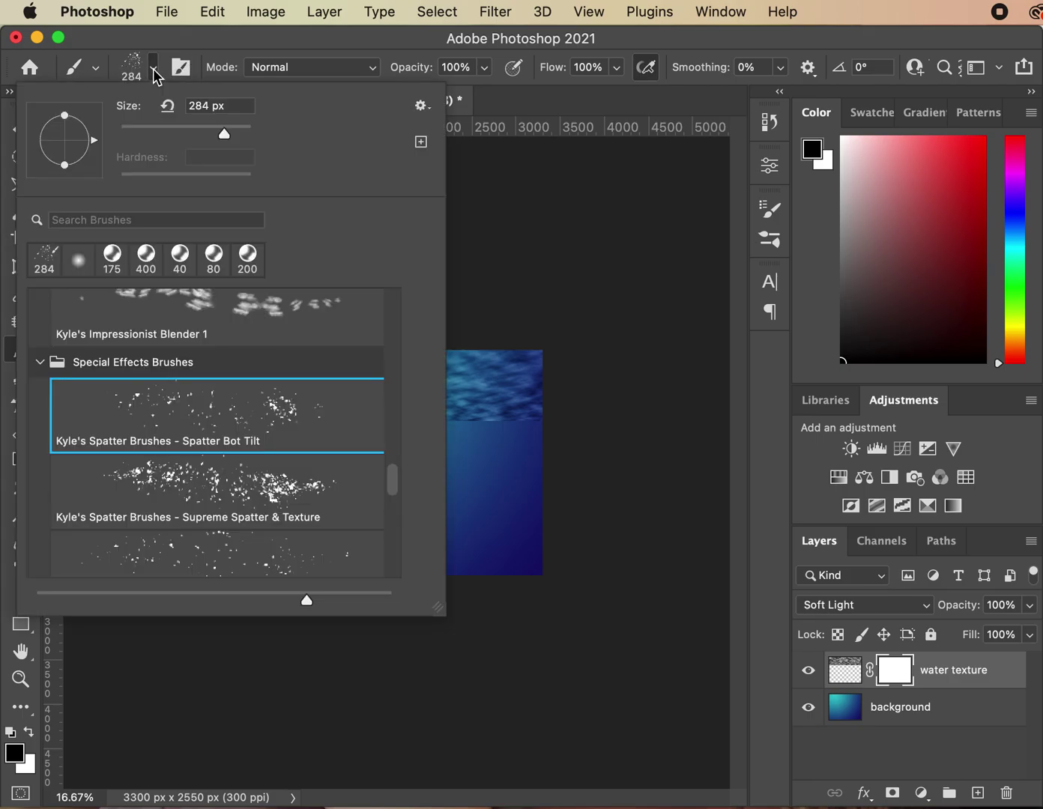
drag(396, 485, 390, 314)
click(95, 362)
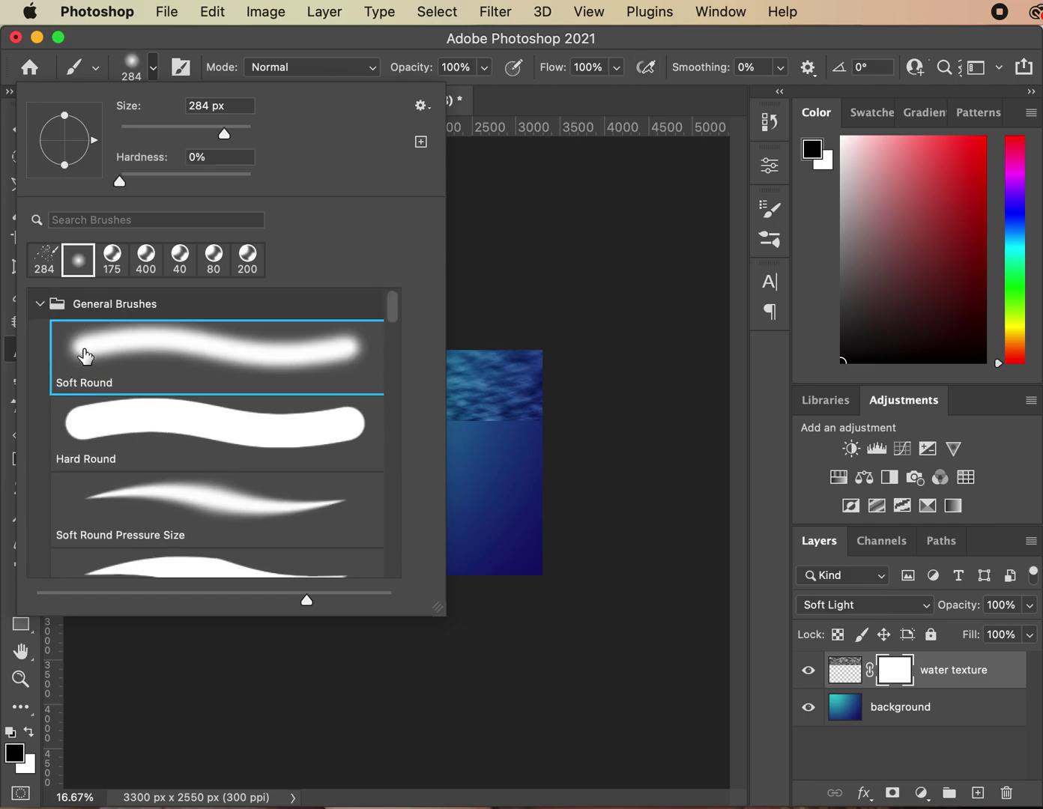
double_click(89, 351)
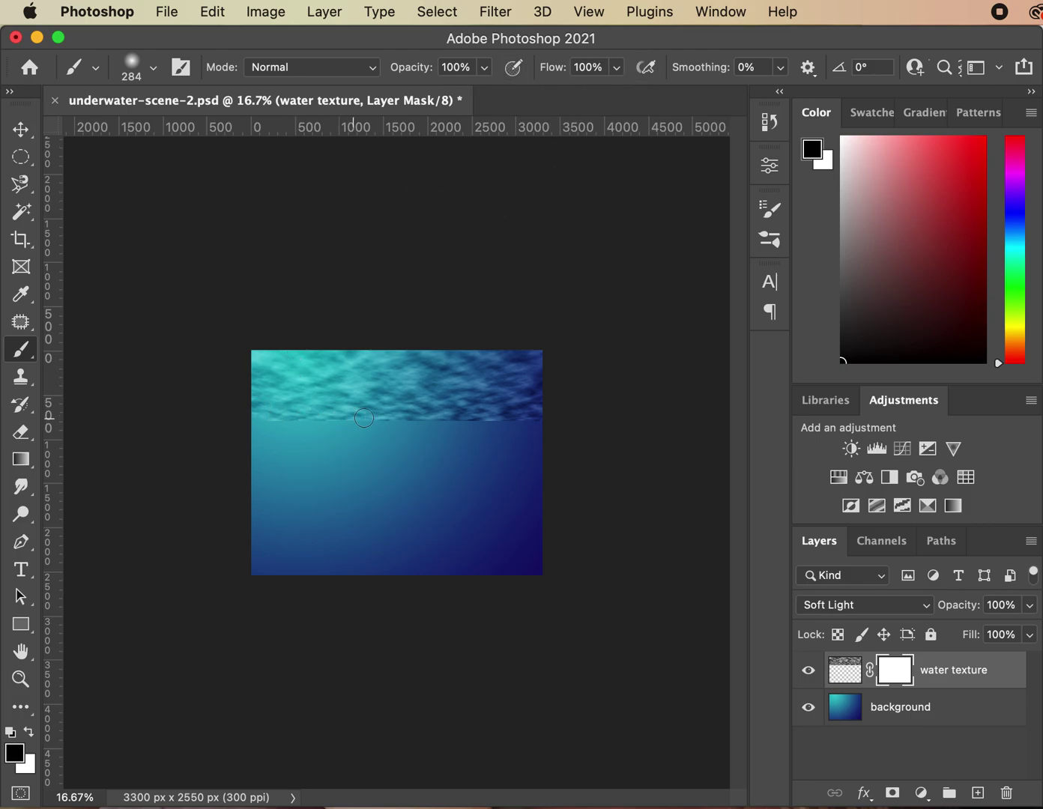
Mask away the clouds' hard lower edge with a soft brush (700–1200 px, 47% opacity), then save.
key(bracketright)
key(bracketright)
key(bracketright)
key(bracketright)
key(bracketright)
key(bracketright)
key(bracketright)
key(bracketright)
key(bracketright)
key(bracketright)
key(bracketleft)
key(bracketleft)
key(bracketleft)
key(bracketleft)
key(bracketleft)
mouse_move(229, 421)
mouse_down()
mouse_move(502, 428)
mouse_move(601, 399)
mouse_up()
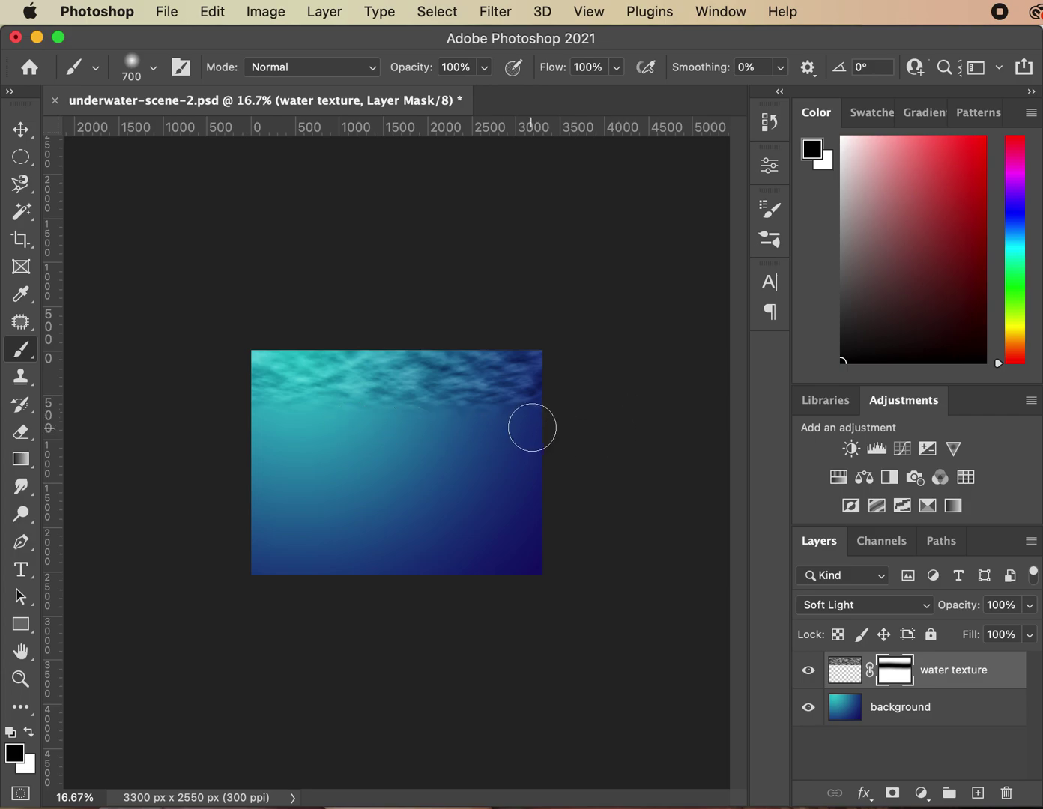
key(bracketright)
key(bracketright)
key(bracketright)
key(bracketright)
key(bracketright)
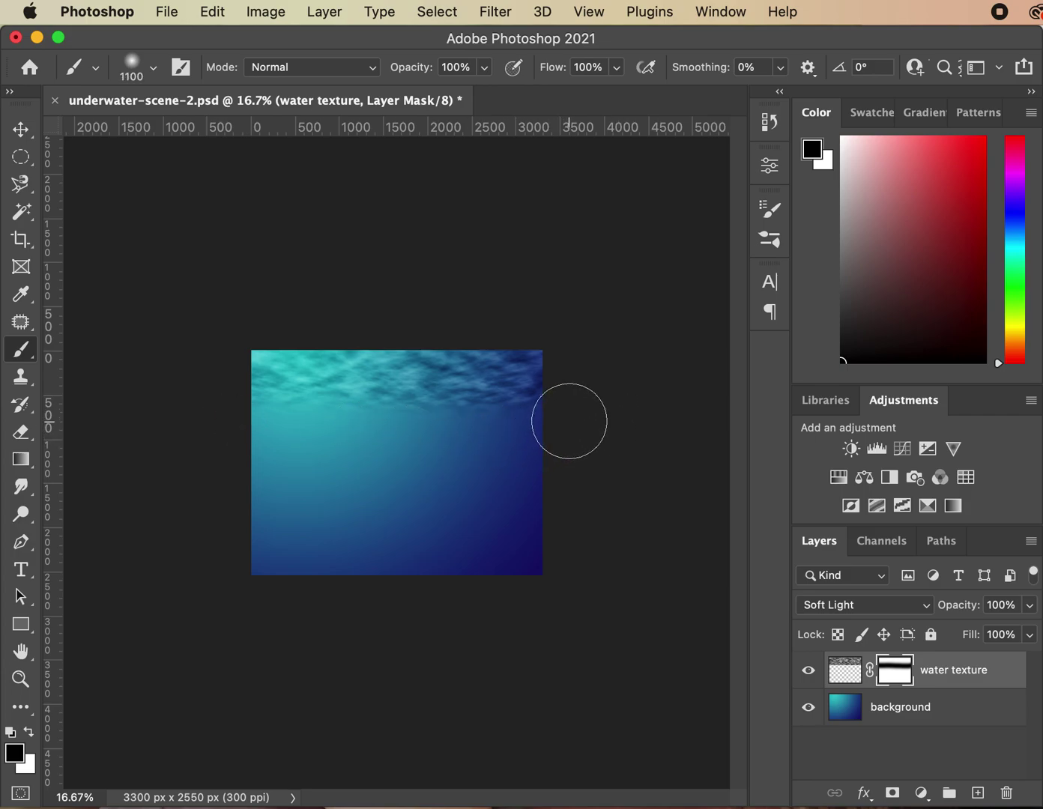
click(485, 67)
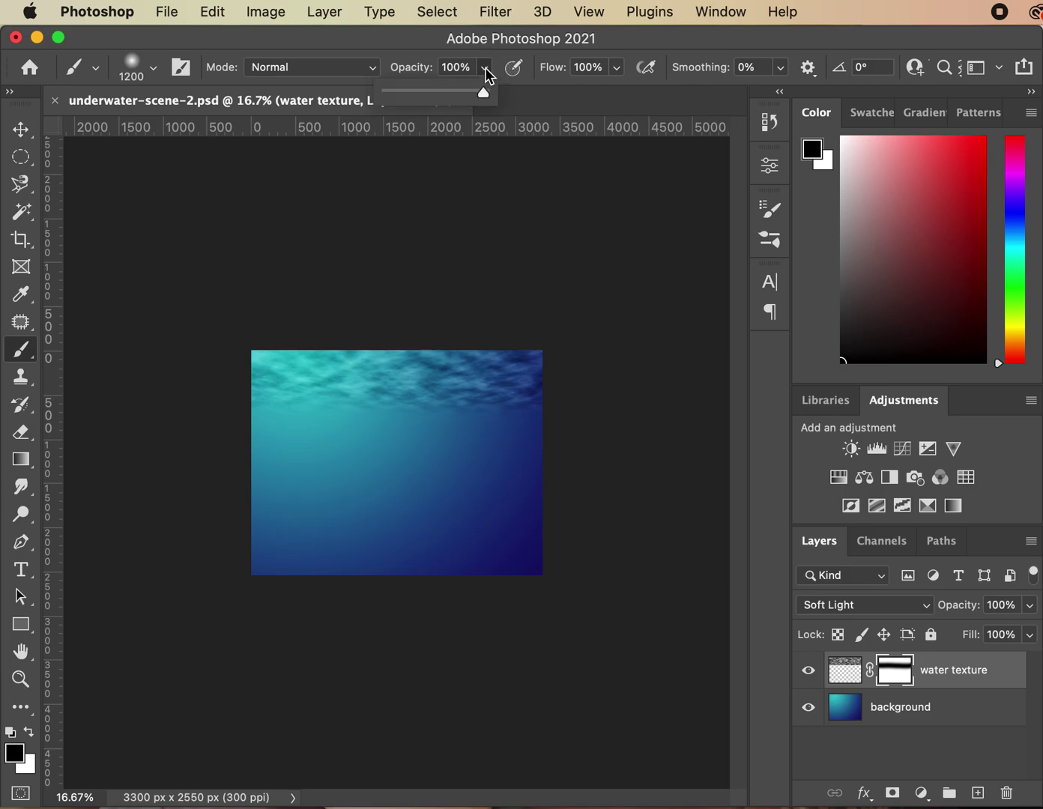
click(418, 43)
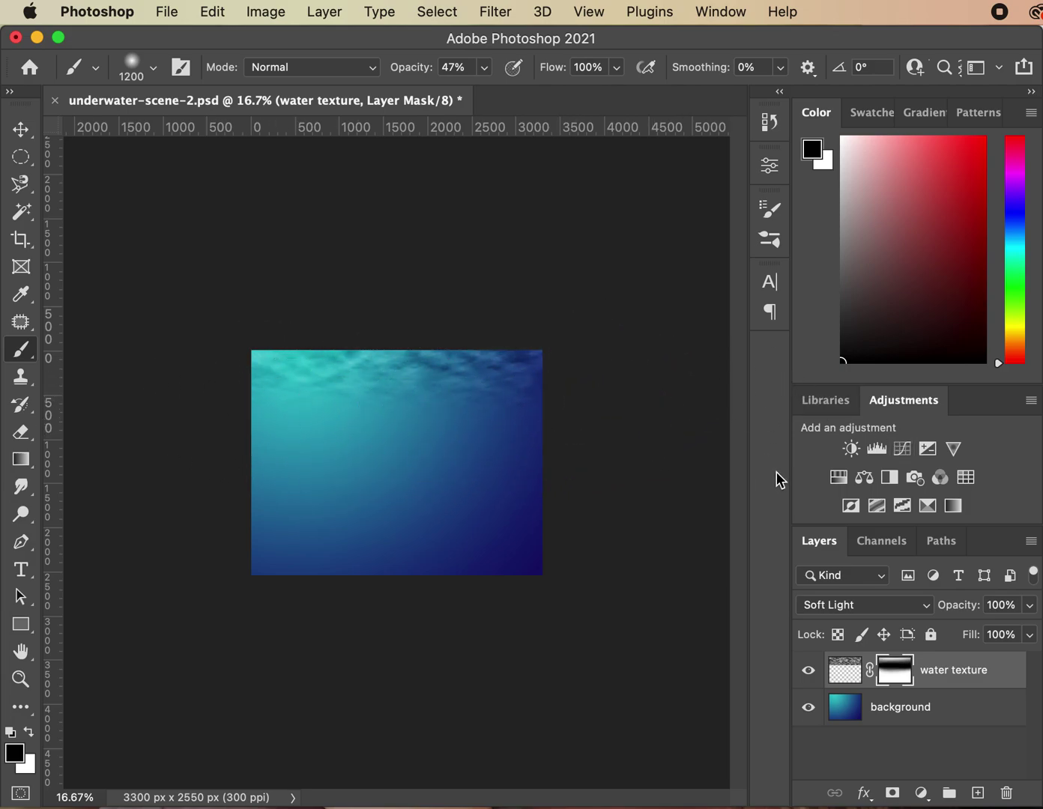
key(super+equal)
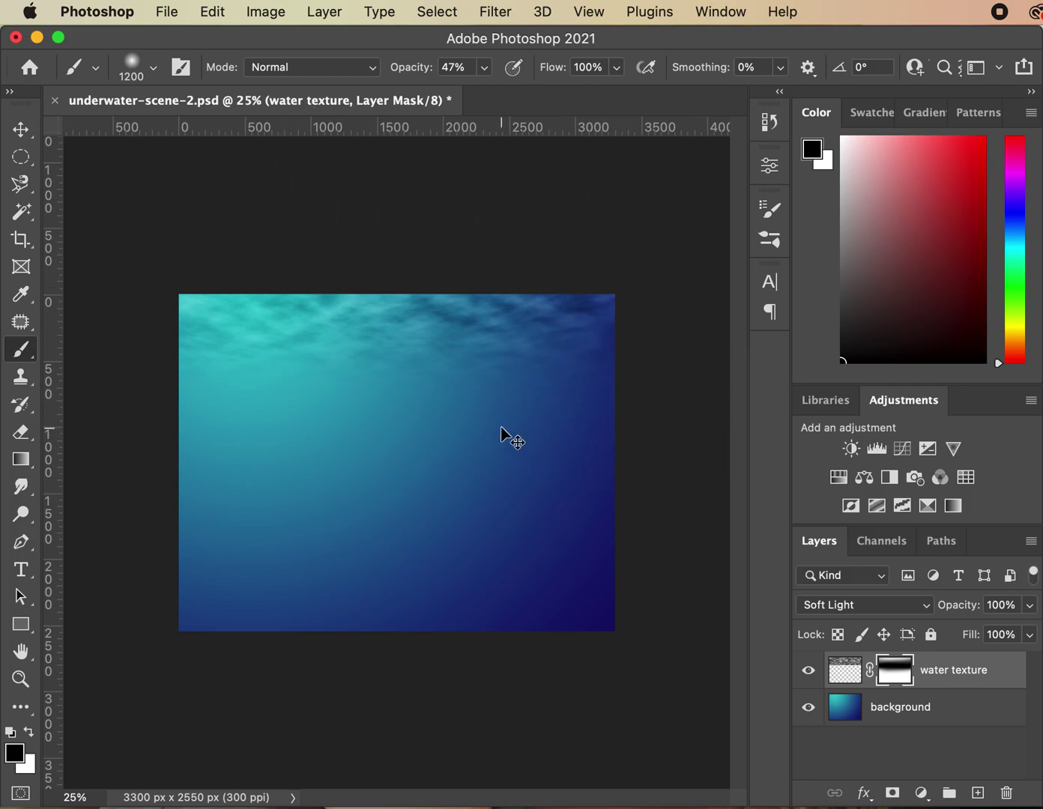
key(super+s)
Create a new 500 × 500 pixel, 300 ppi transparent document.
click(169, 13)
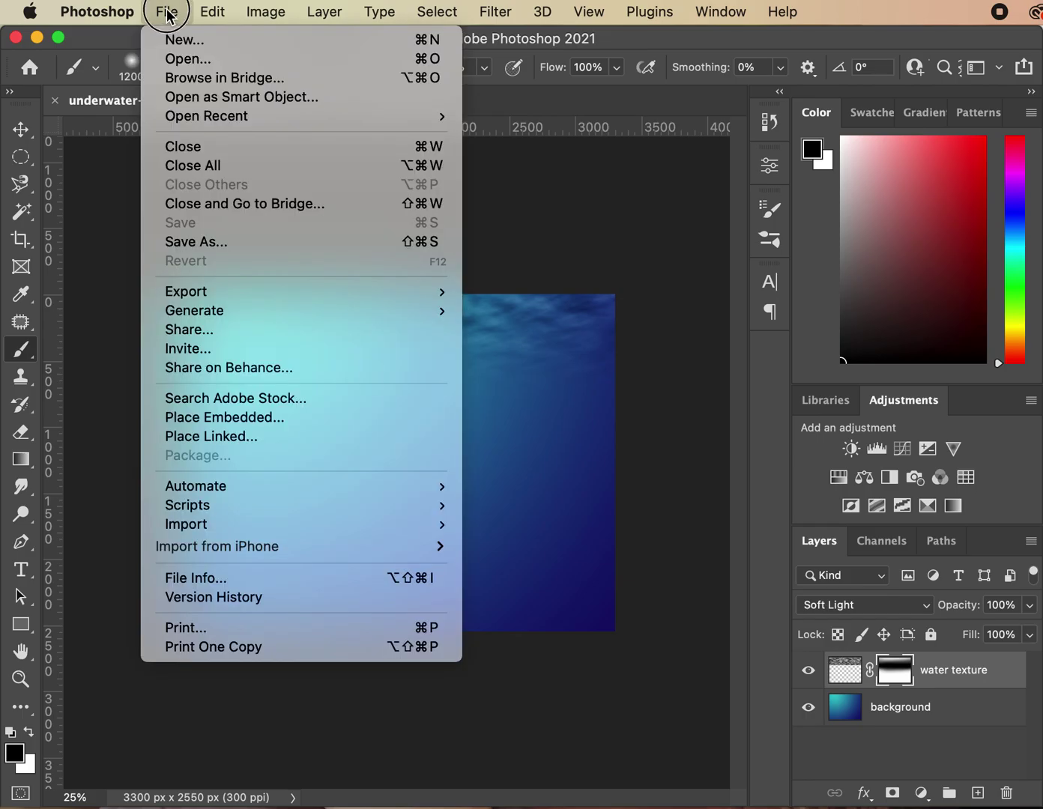
key(super+n)
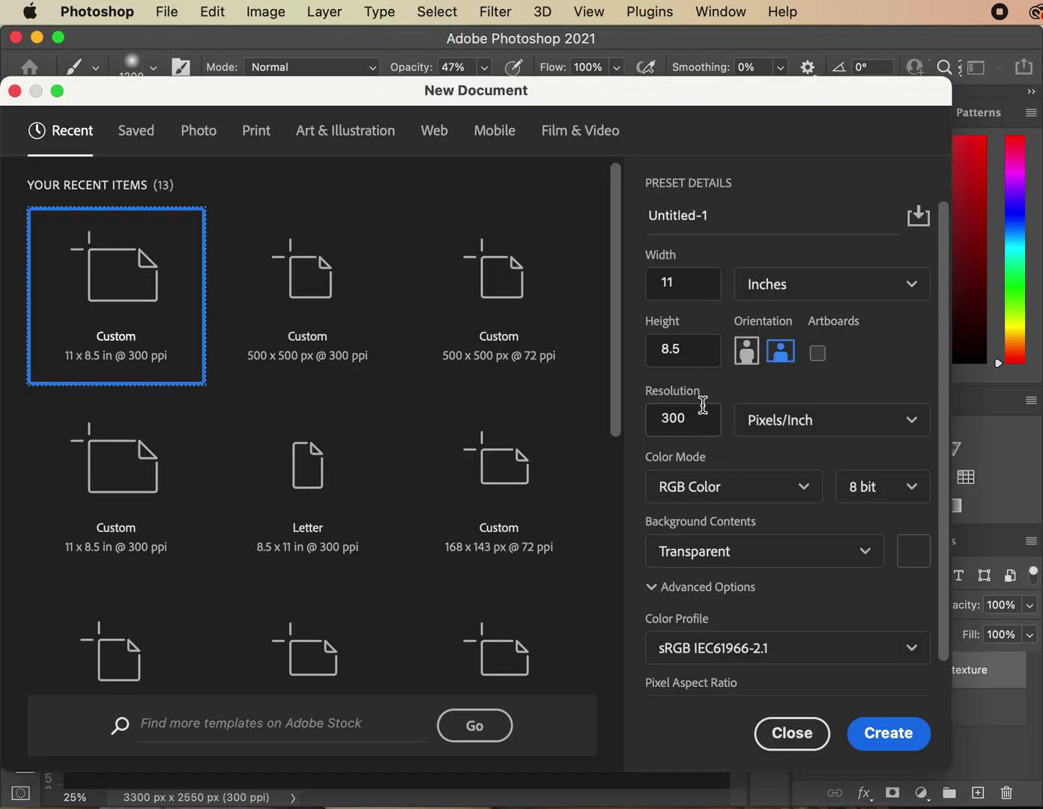
drag(590, 99, 608, 78)
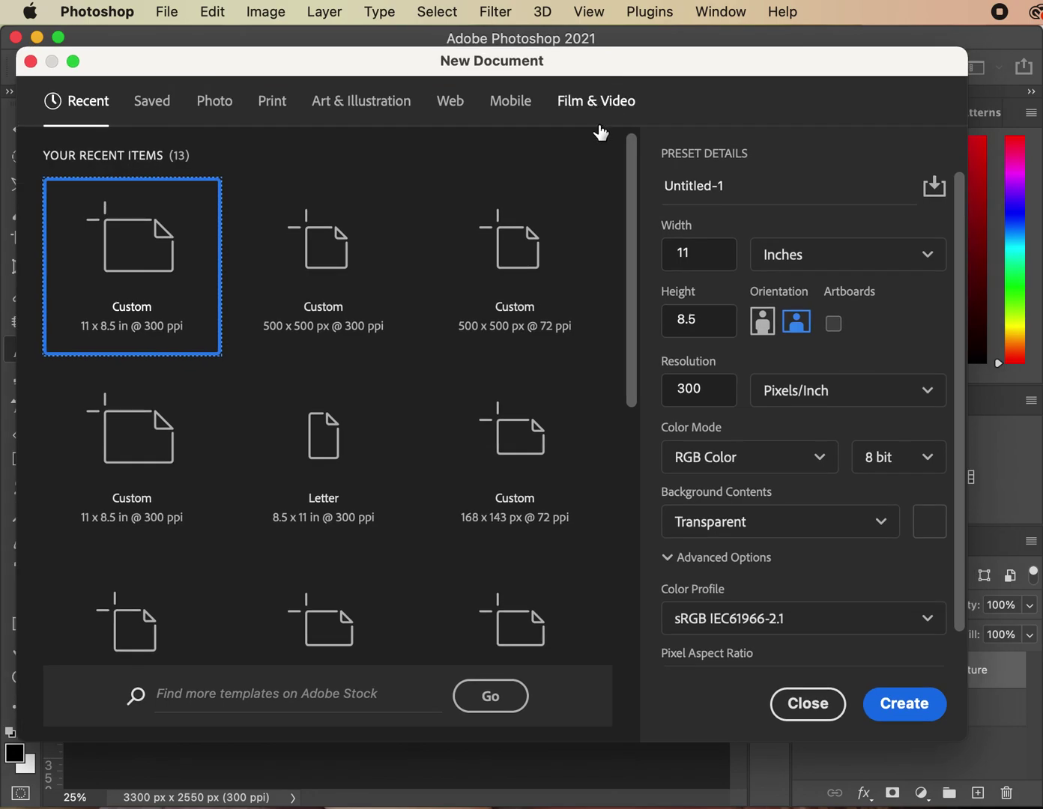
click(753, 254)
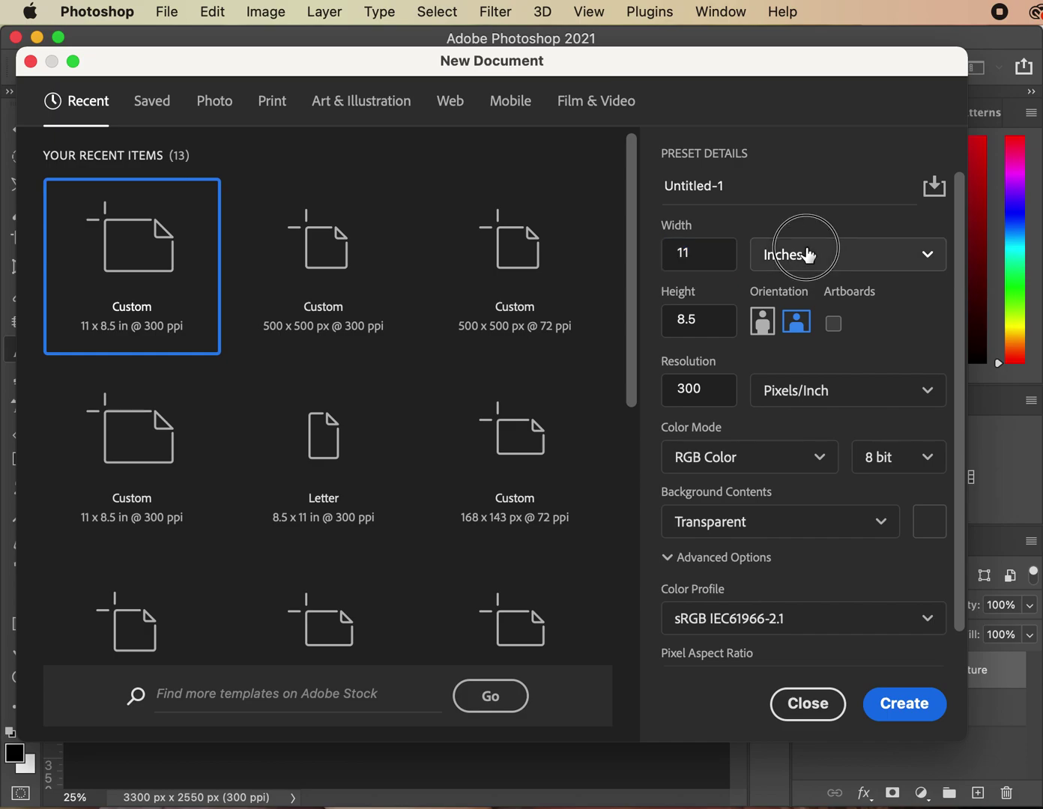
click(793, 296)
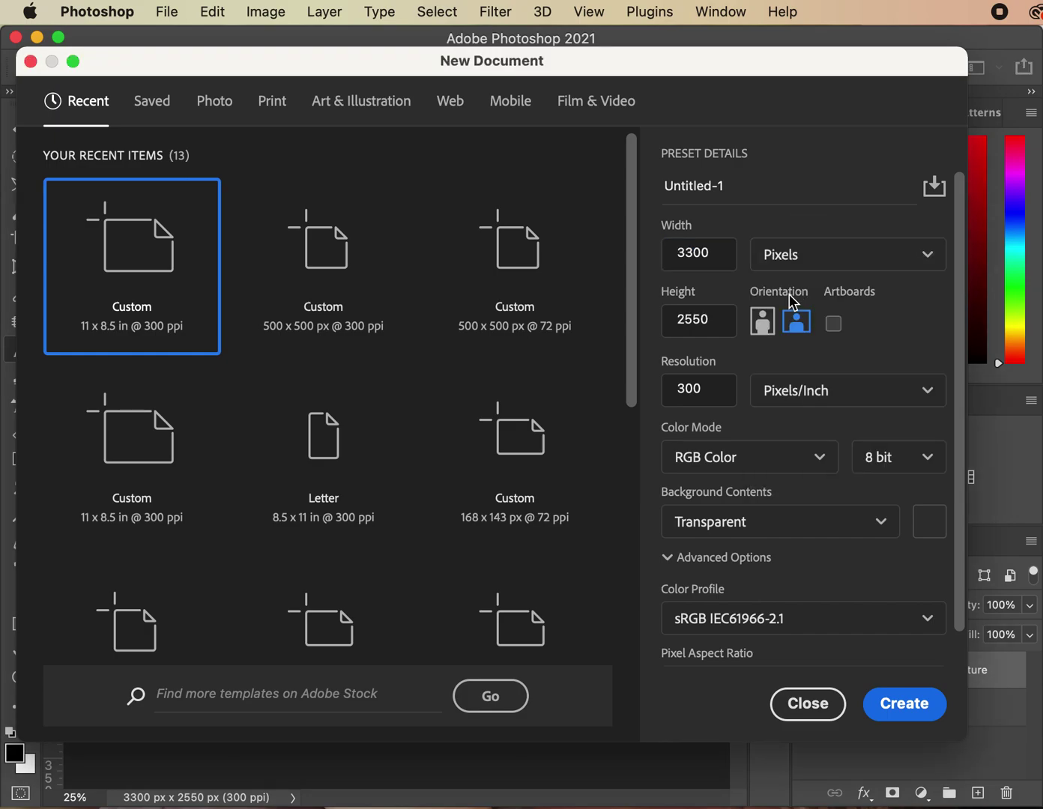
double_click(701, 255)
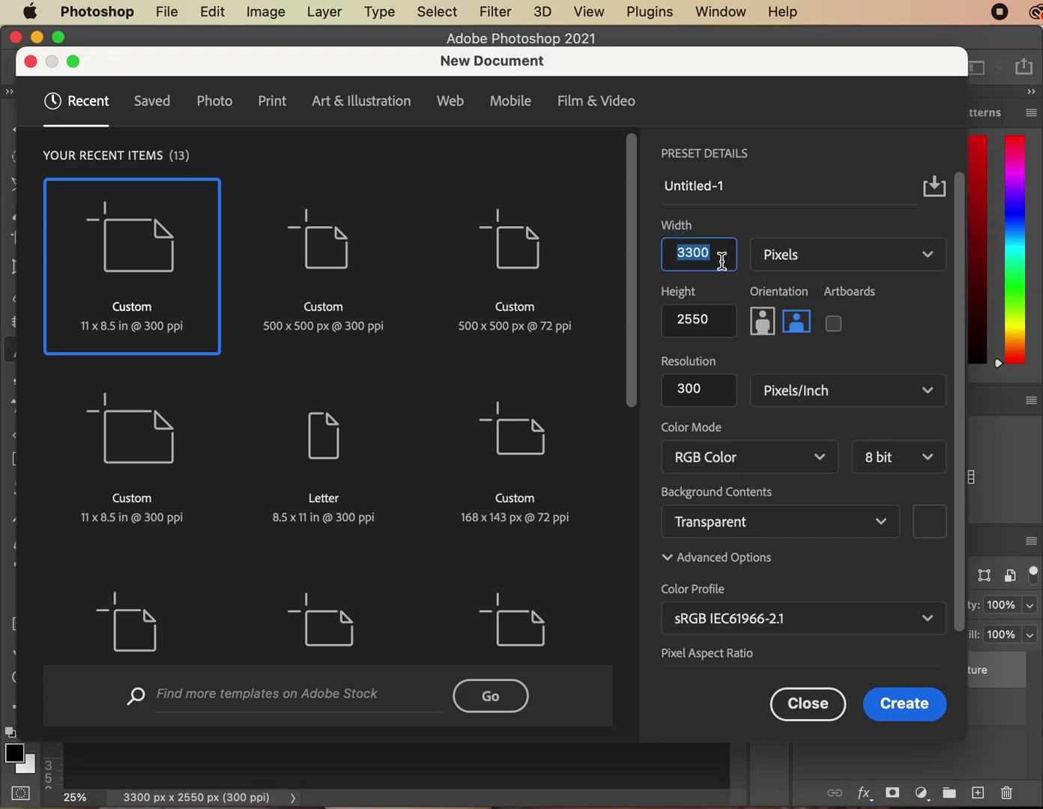
text(500)
key(Tab)
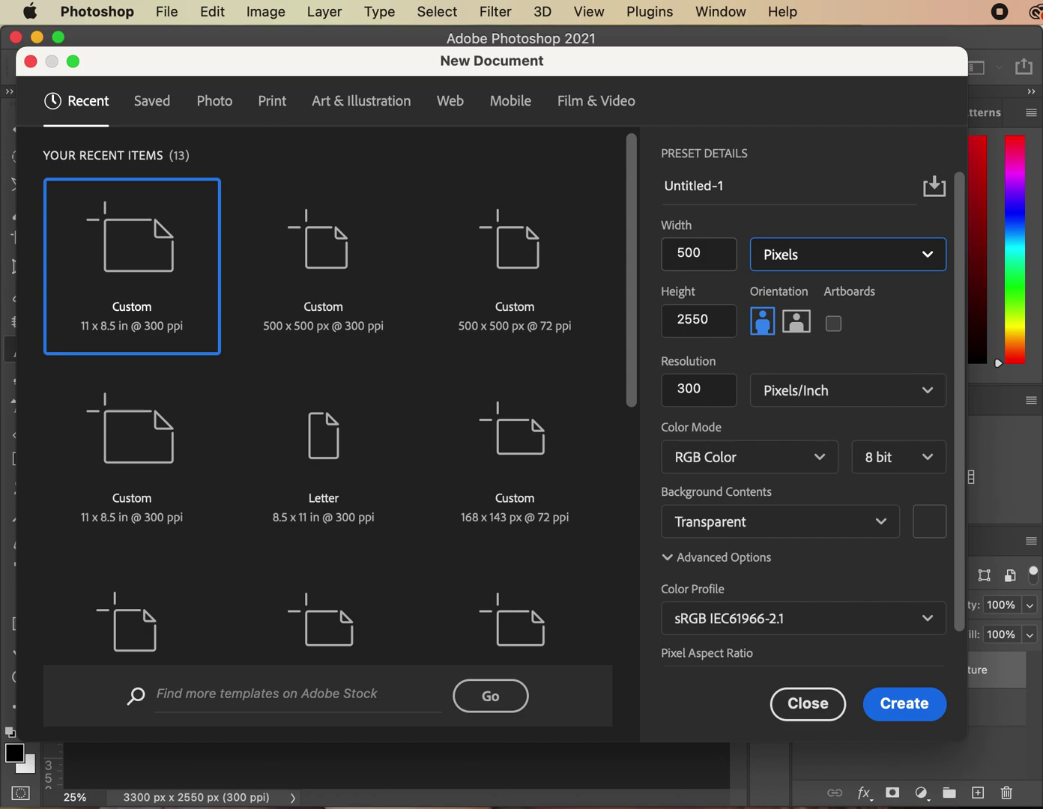
double_click(692, 316)
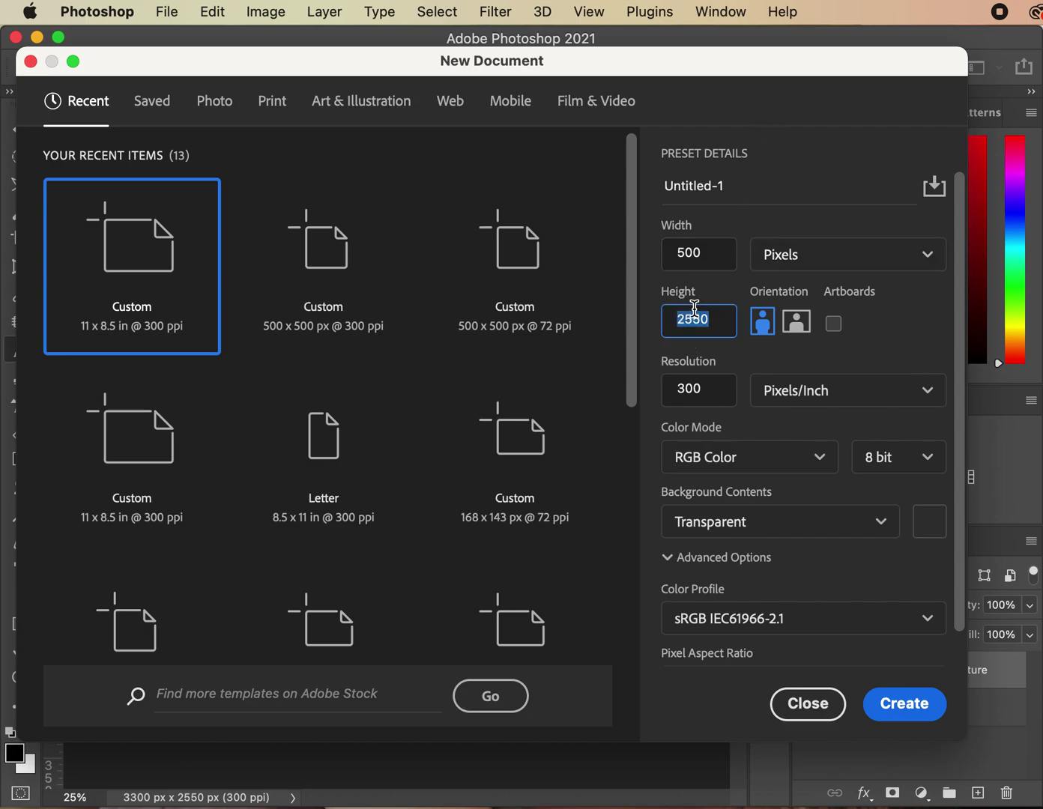
text(5)
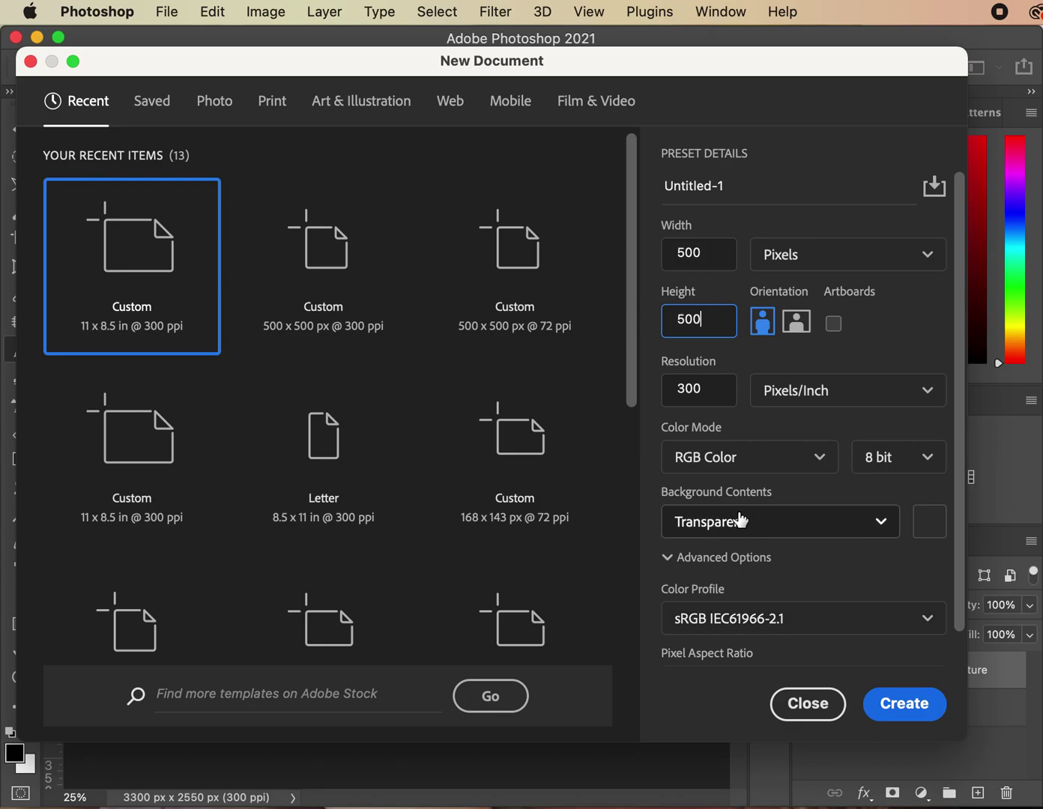
click(889, 710)
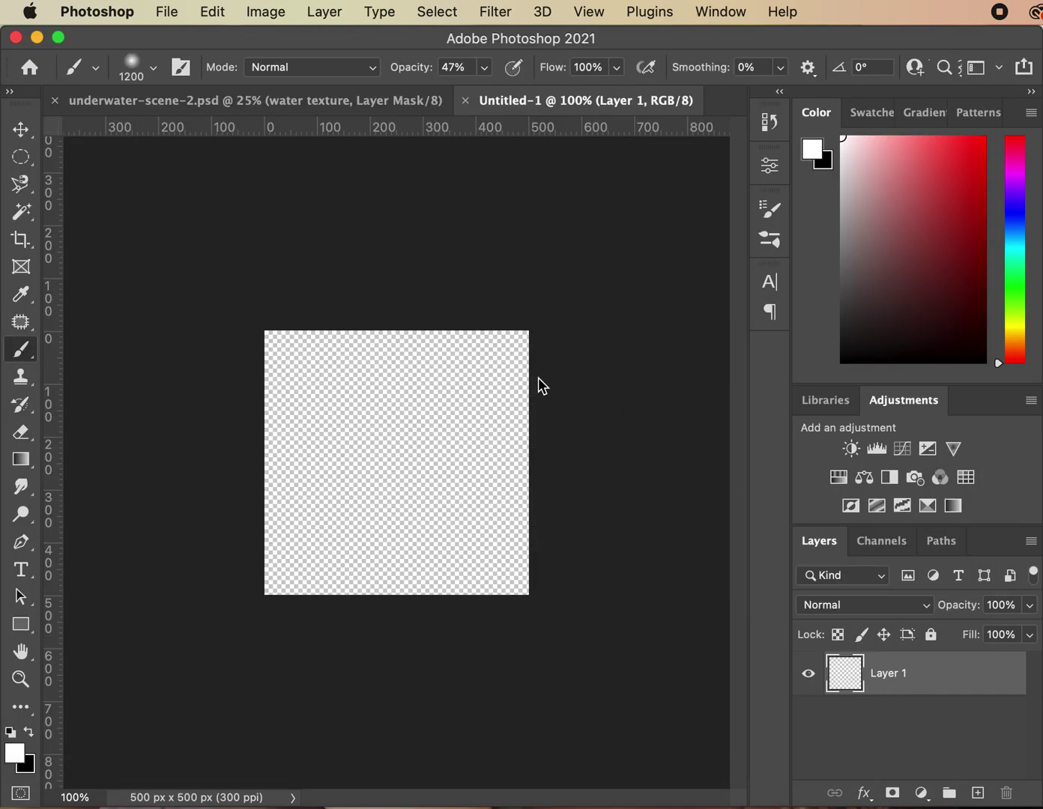
Draw a large circular selection filling most of the canvas with the Elliptical Marquee.
click(17, 159)
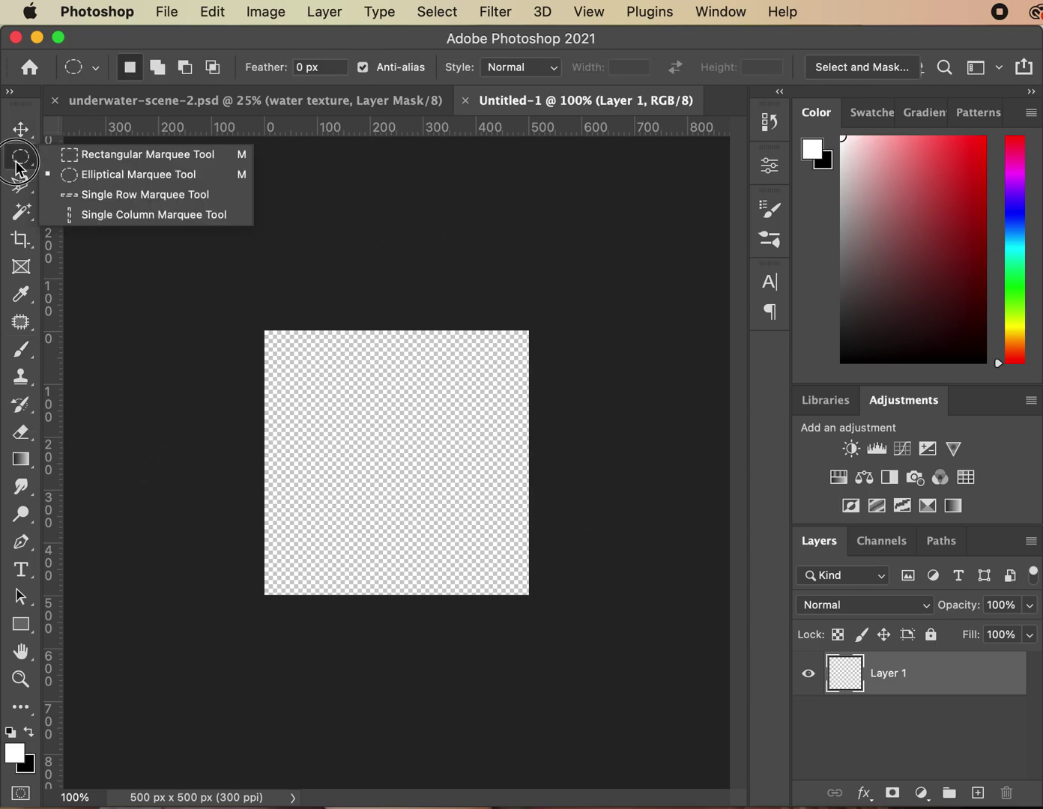
click(93, 175)
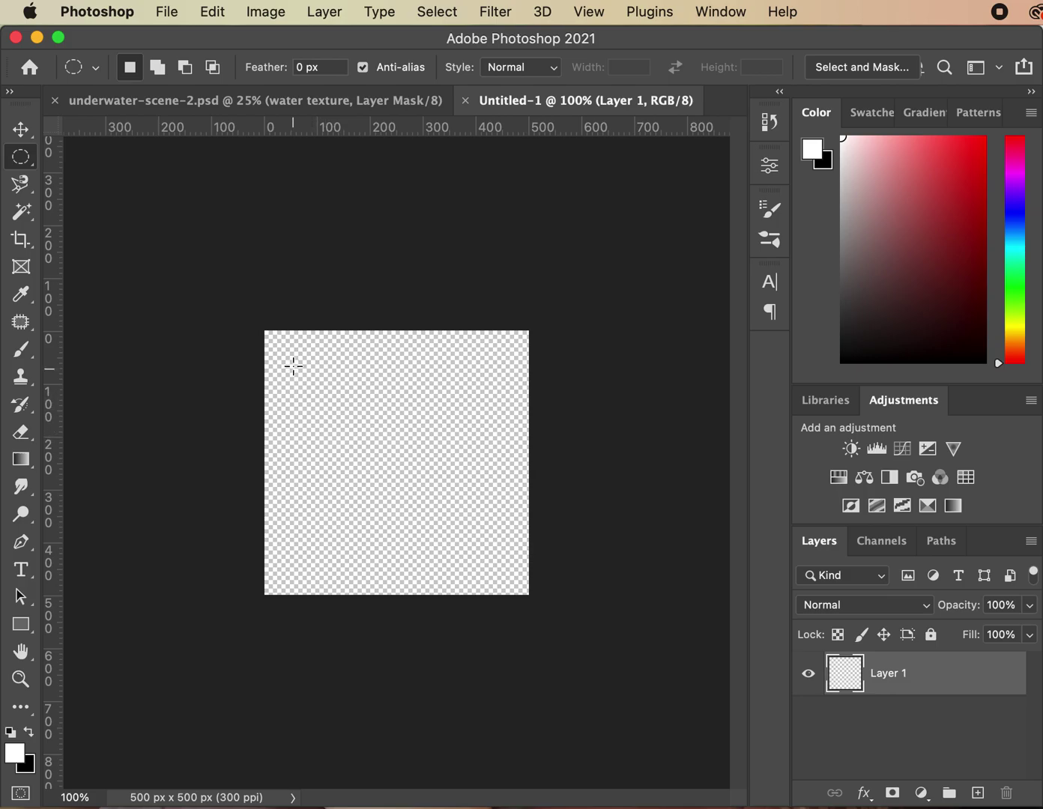
drag(300, 350, 501, 576)
key(super+d)
drag(287, 354, 503, 576)
Fill the circle with black using the Paint Bucket, then deselect.
click(21, 459)
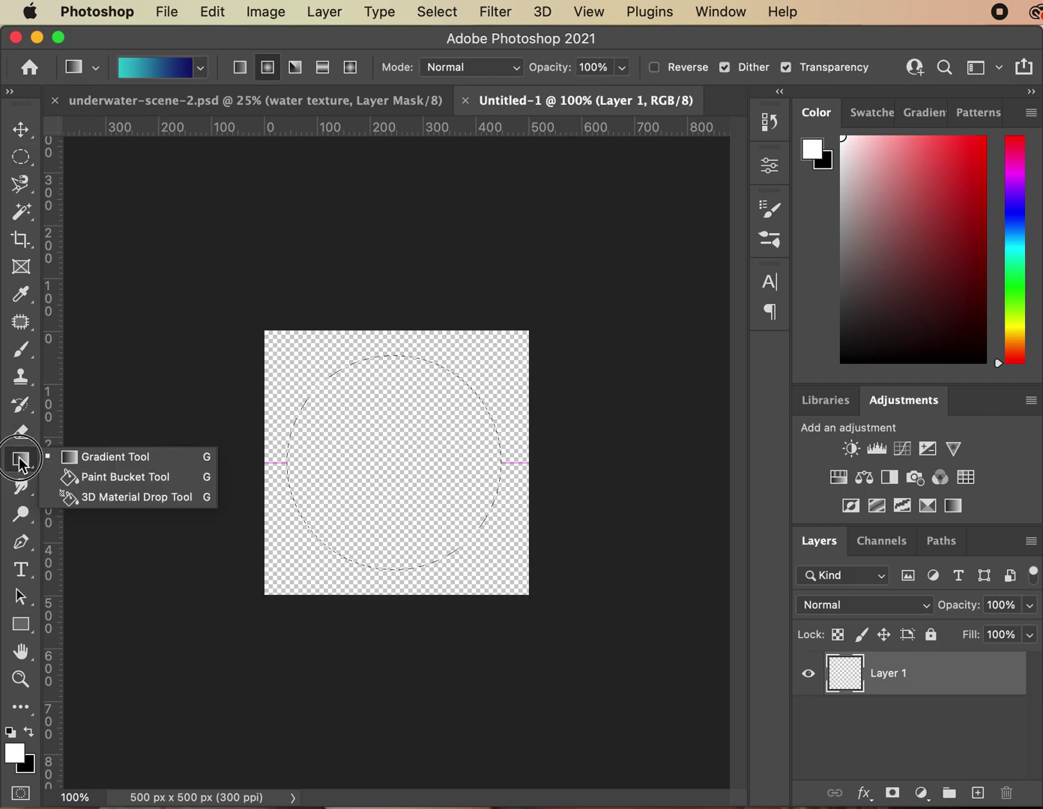
click(94, 480)
click(24, 709)
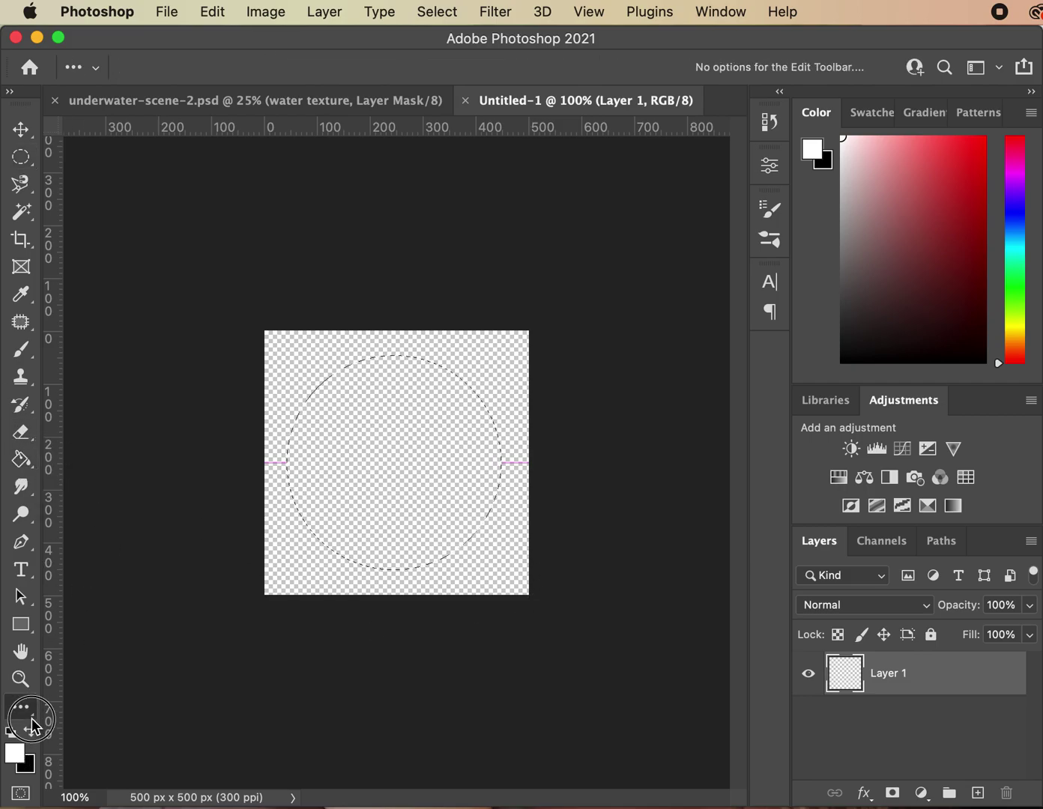
click(30, 735)
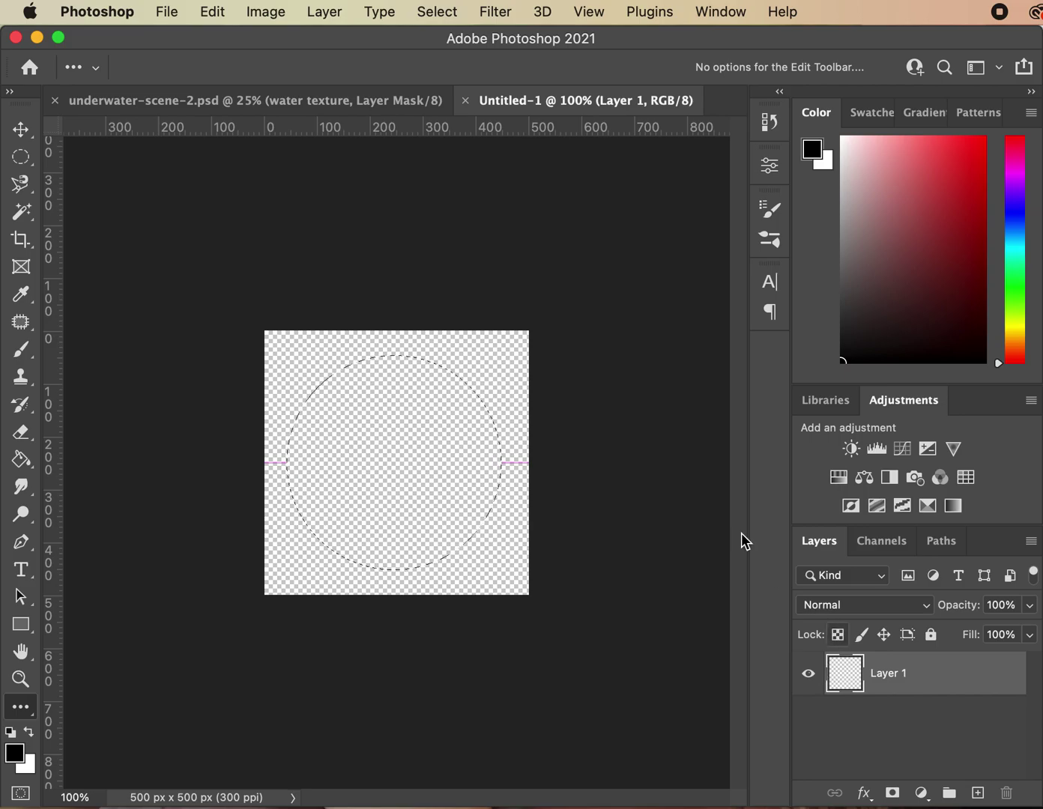
click(14, 753)
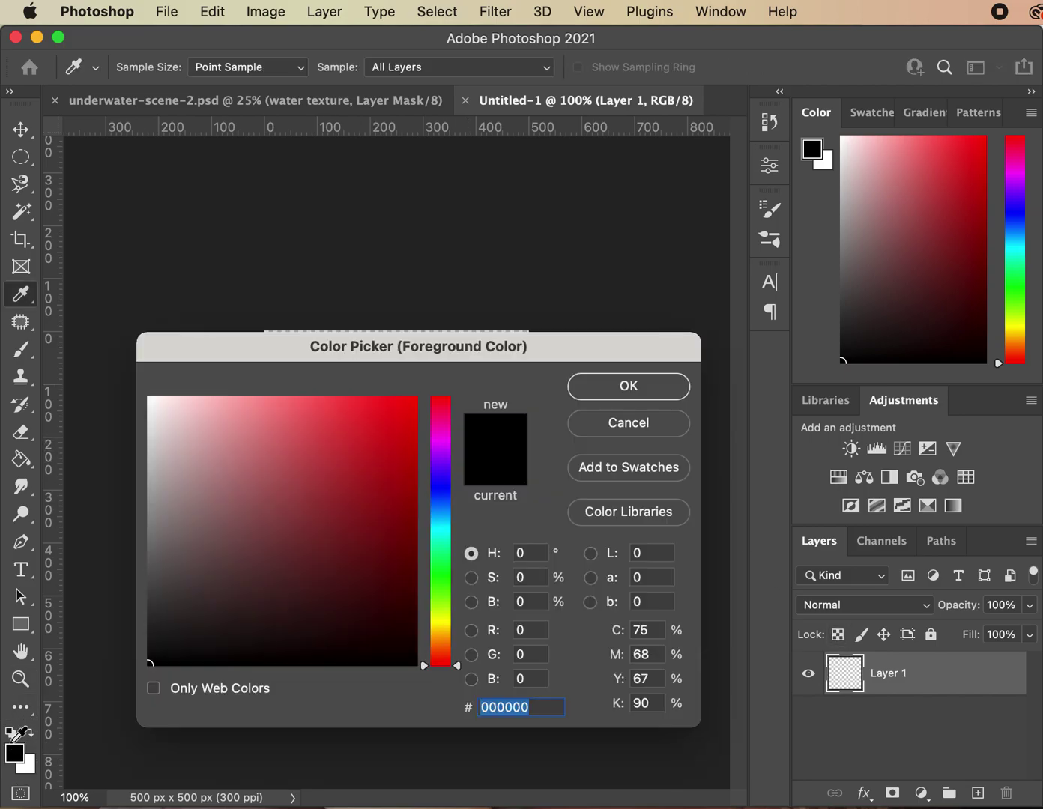
click(612, 432)
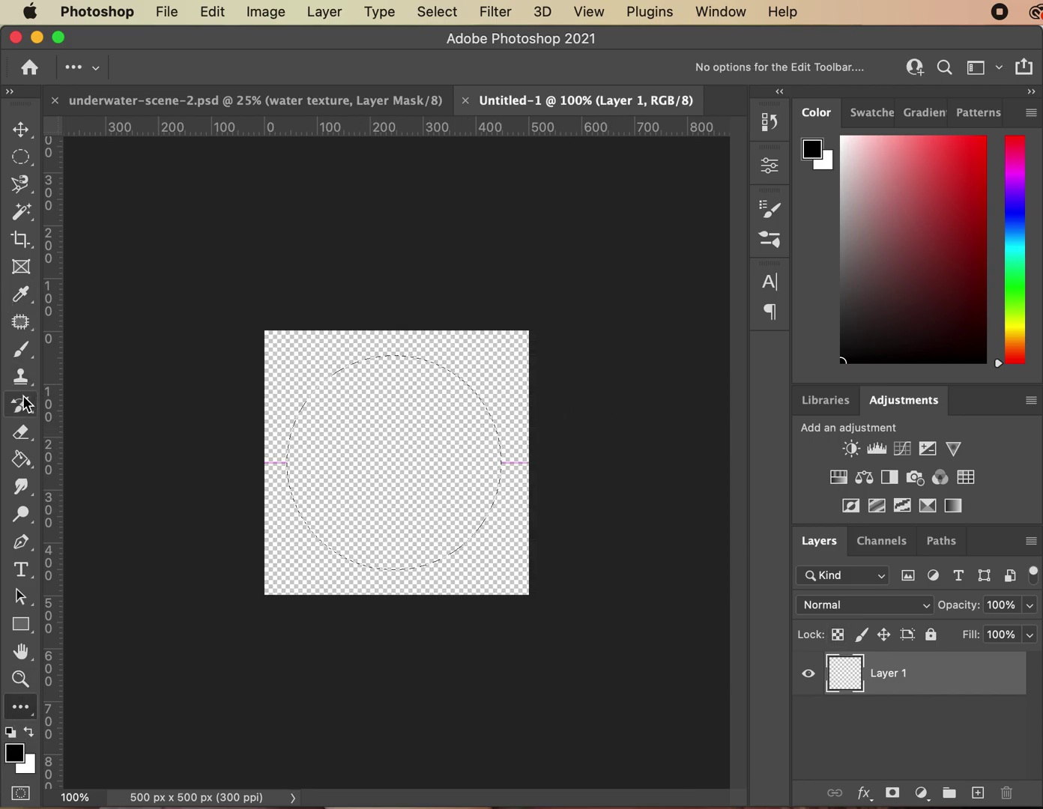
click(21, 459)
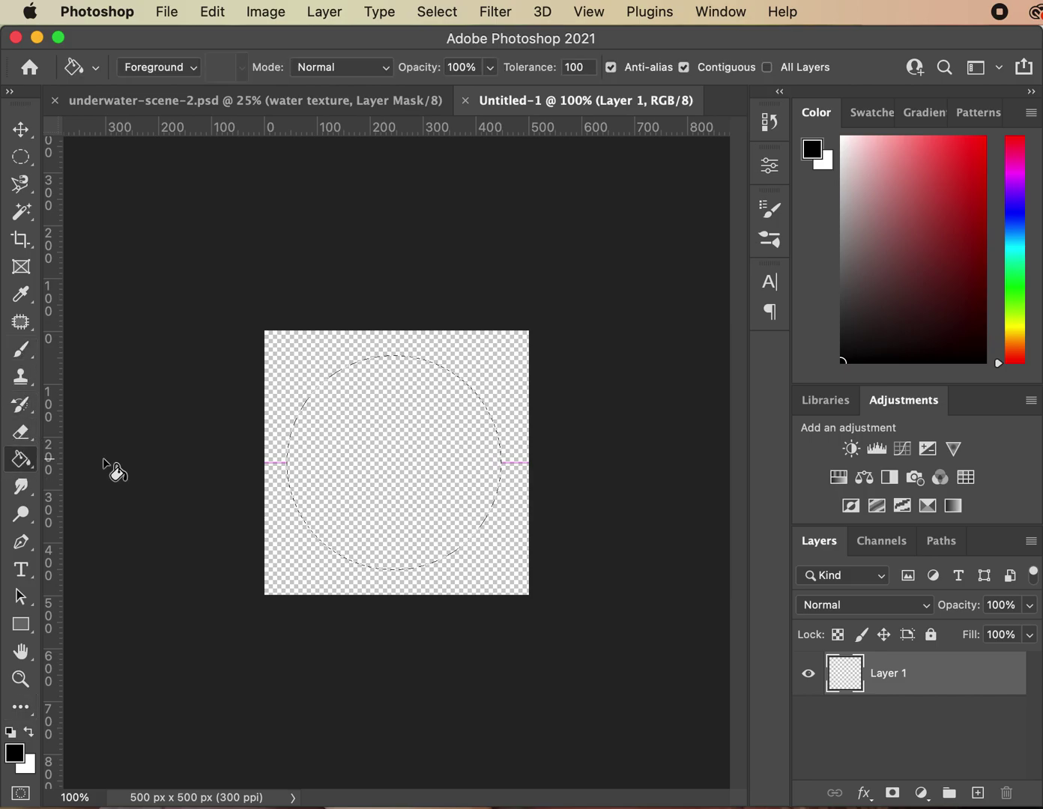
click(411, 470)
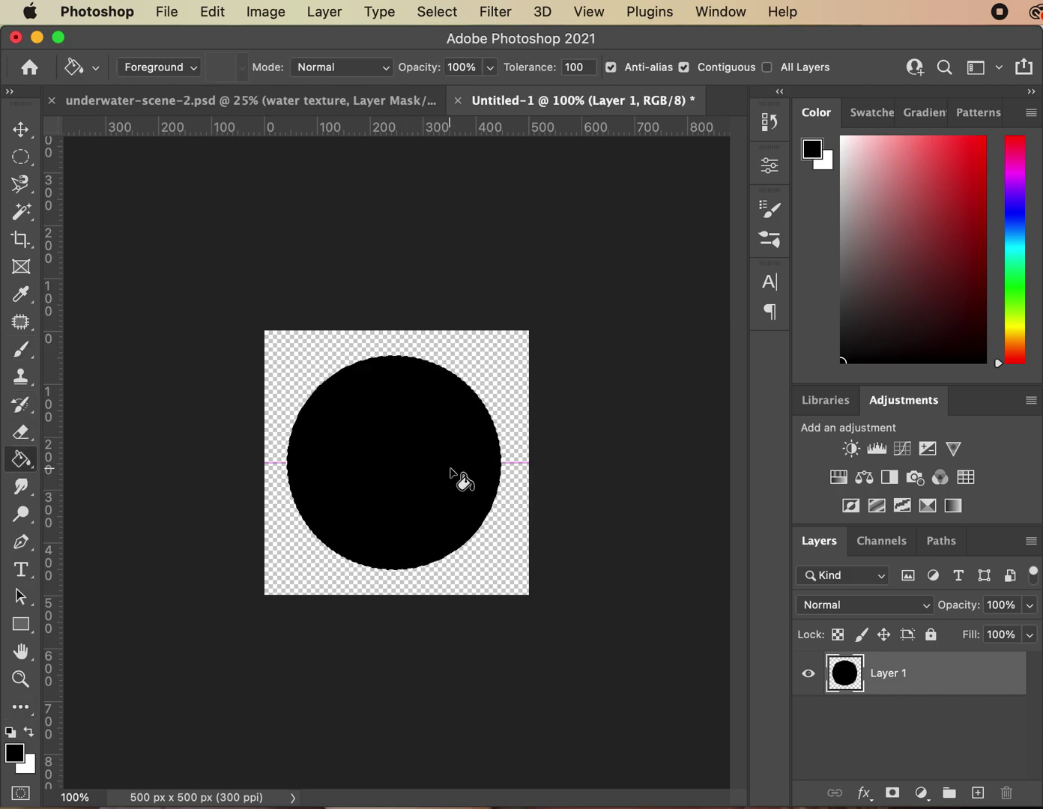
key(super+d)
Add a white layer mask to Layer 1 and set up a 400 px brush.
click(893, 793)
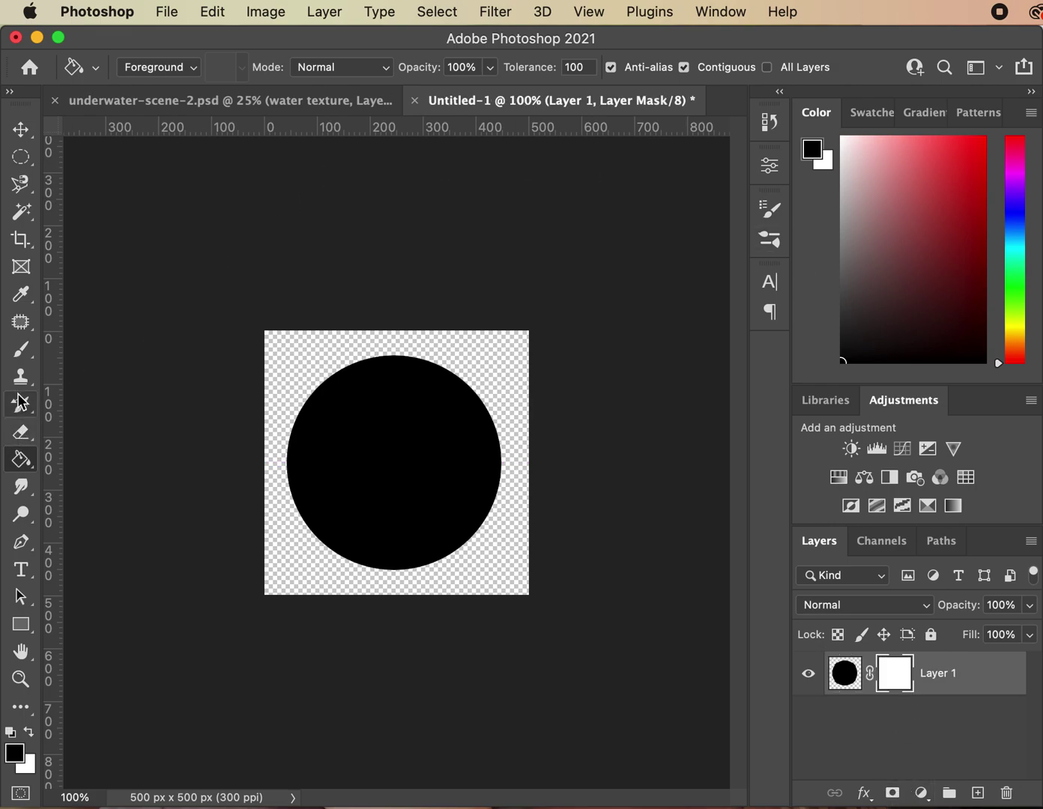
click(21, 359)
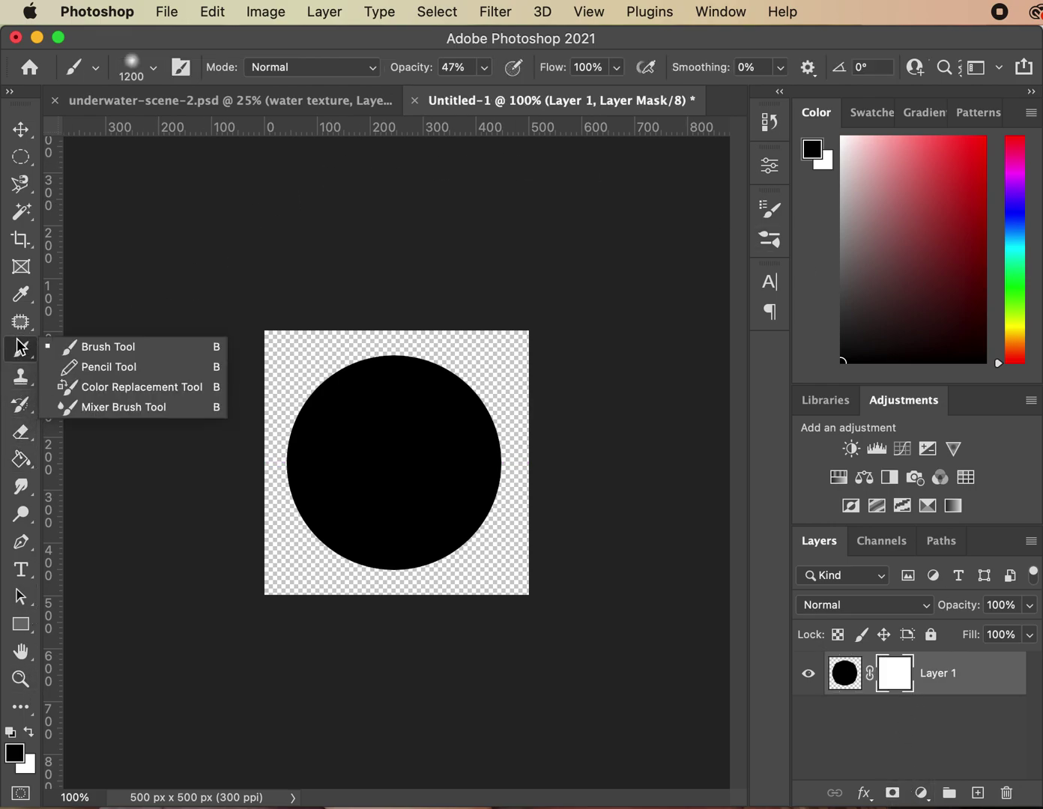
click(22, 349)
key(bracketleft)
key(bracketleft)
key(bracketleft)
key(bracketleft)
key(bracketleft)
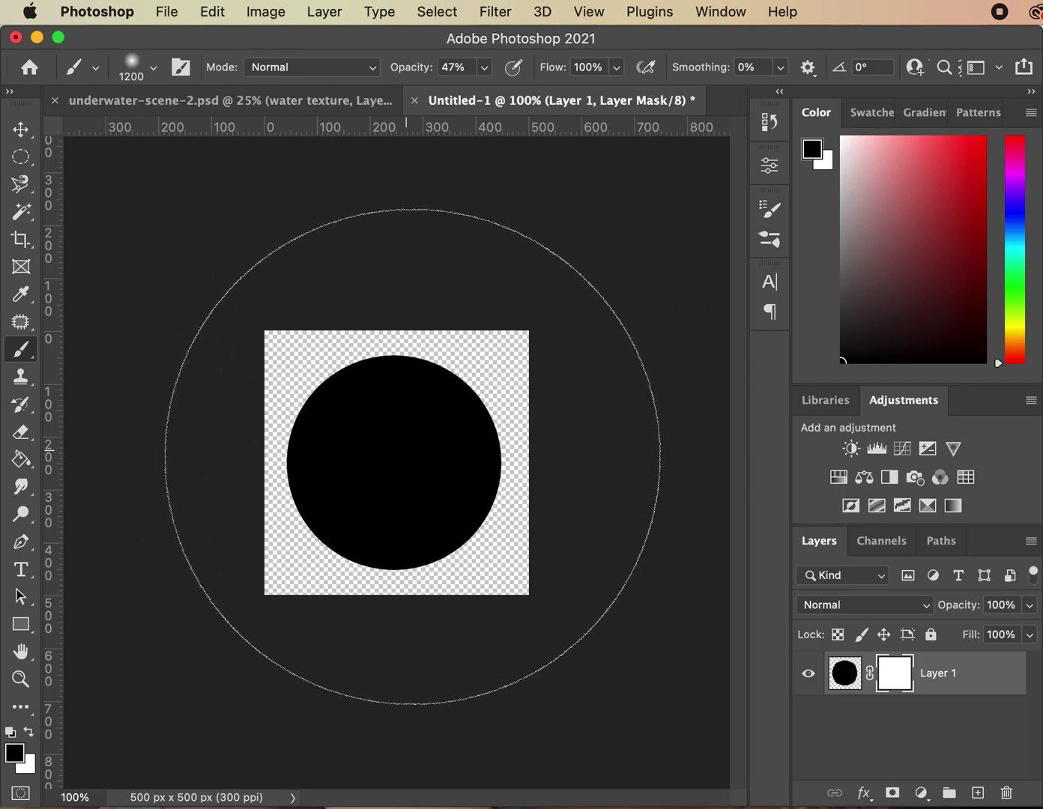
key(bracketleft)
key(bracketleft)
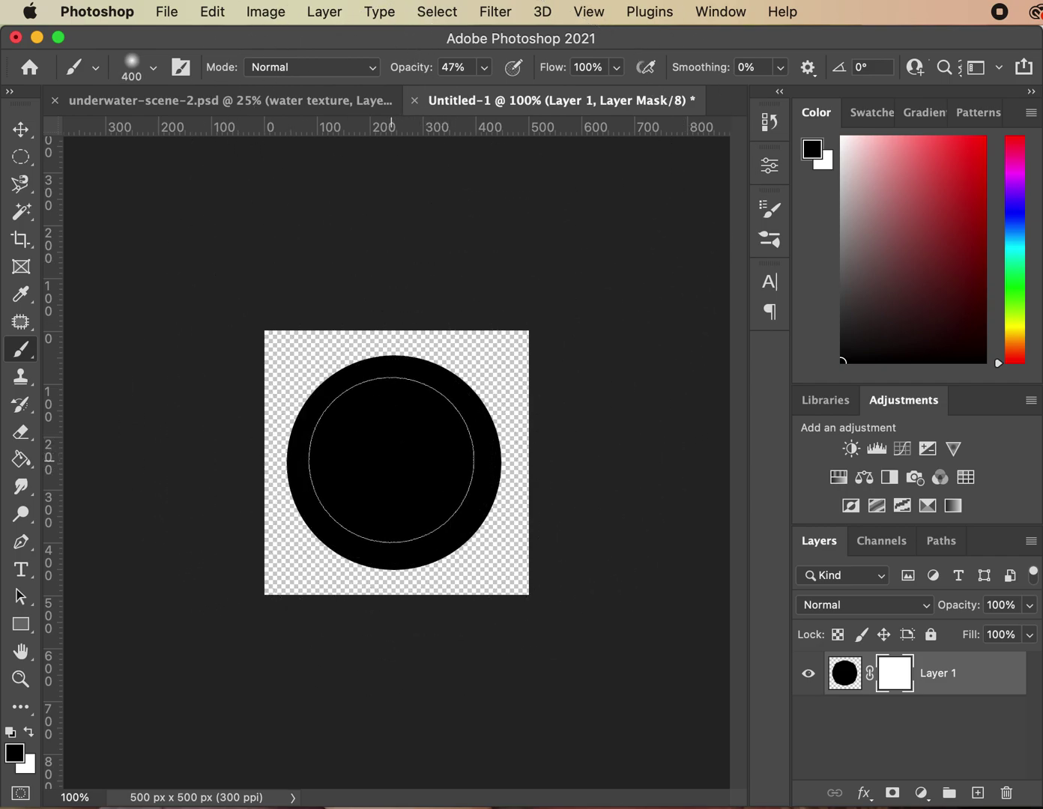
Paint black on the mask repeatedly to fade the circle's centre to transparency.
click(393, 459)
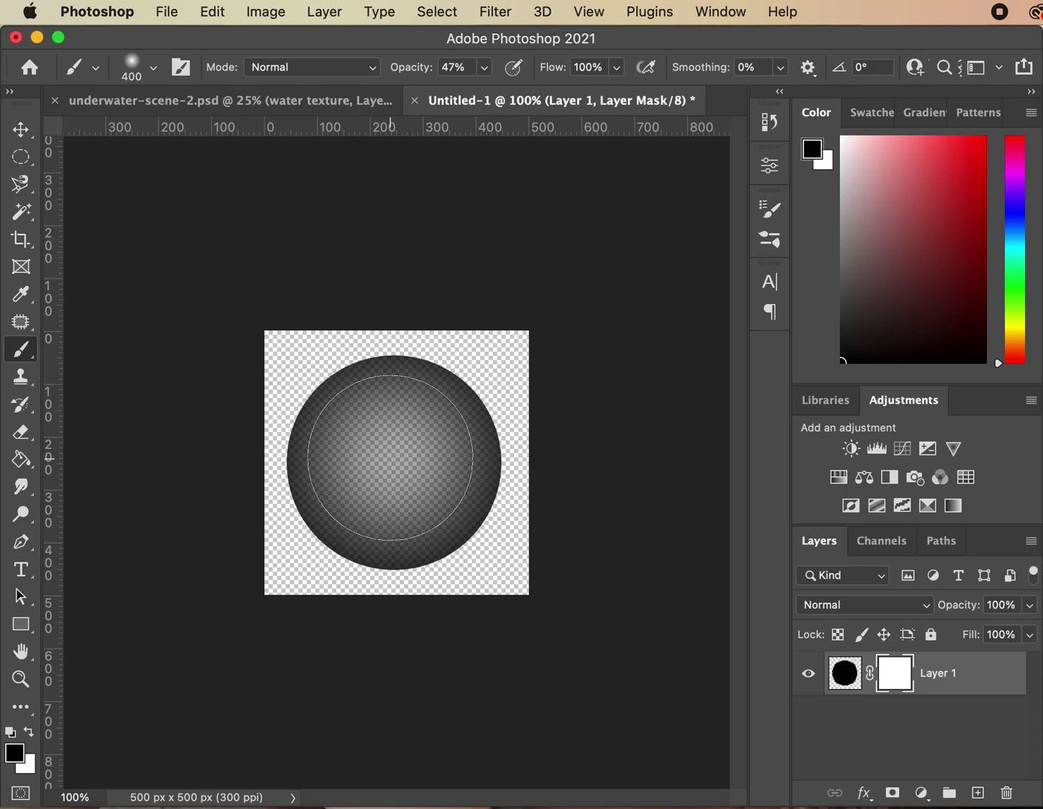
click(392, 452)
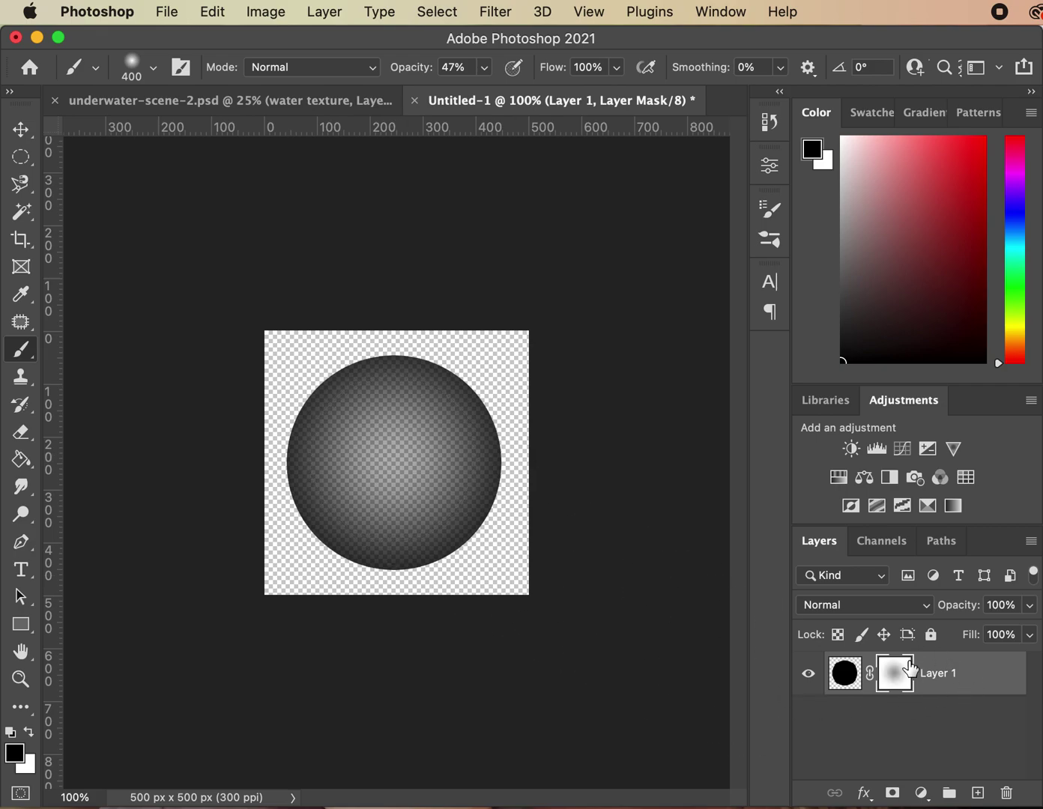
click(390, 463)
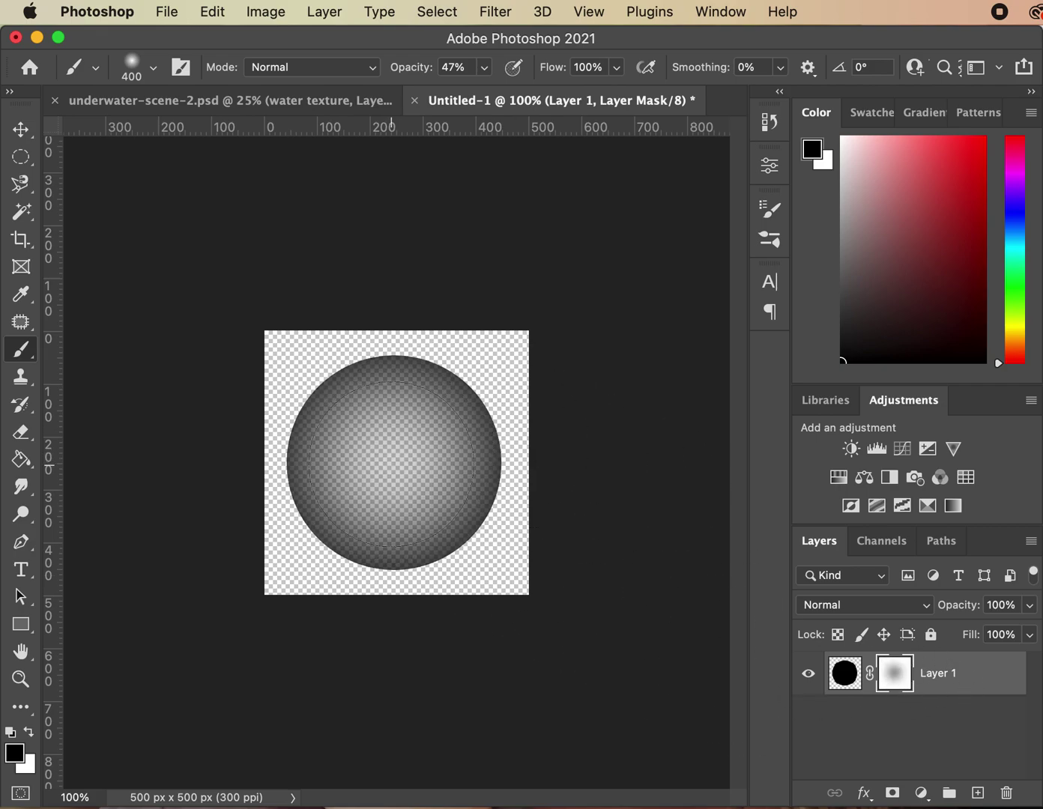
click(389, 463)
click(389, 461)
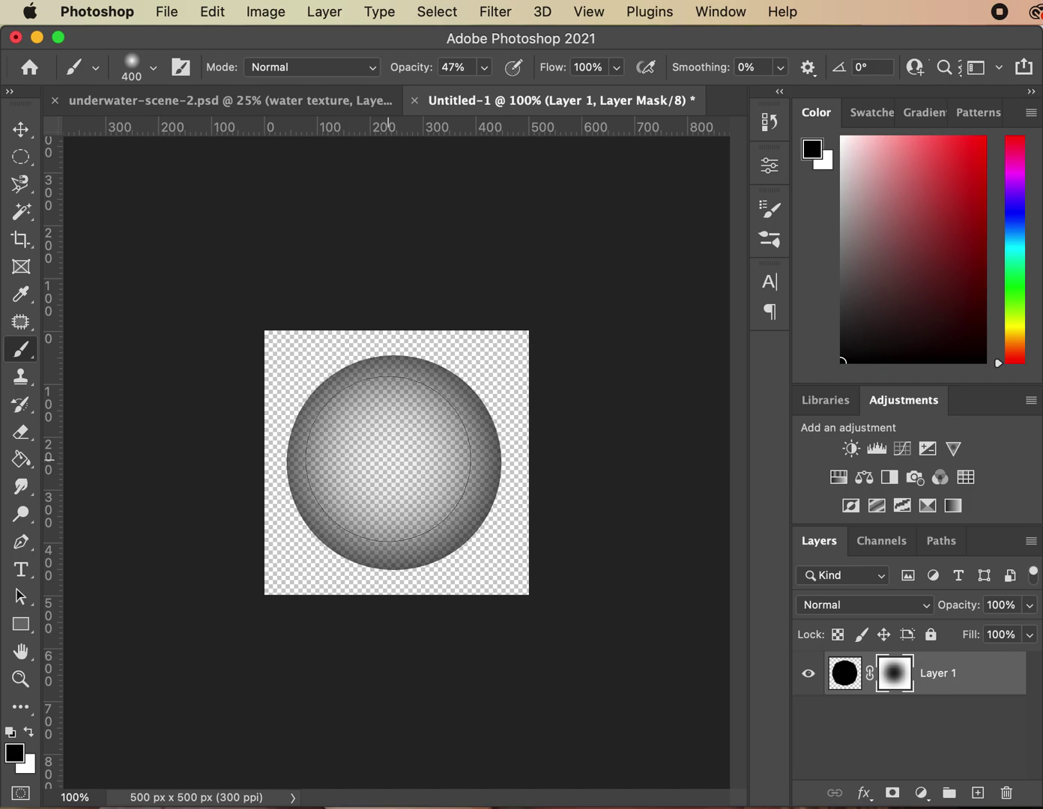
click(389, 461)
click(388, 459)
click(389, 458)
click(389, 457)
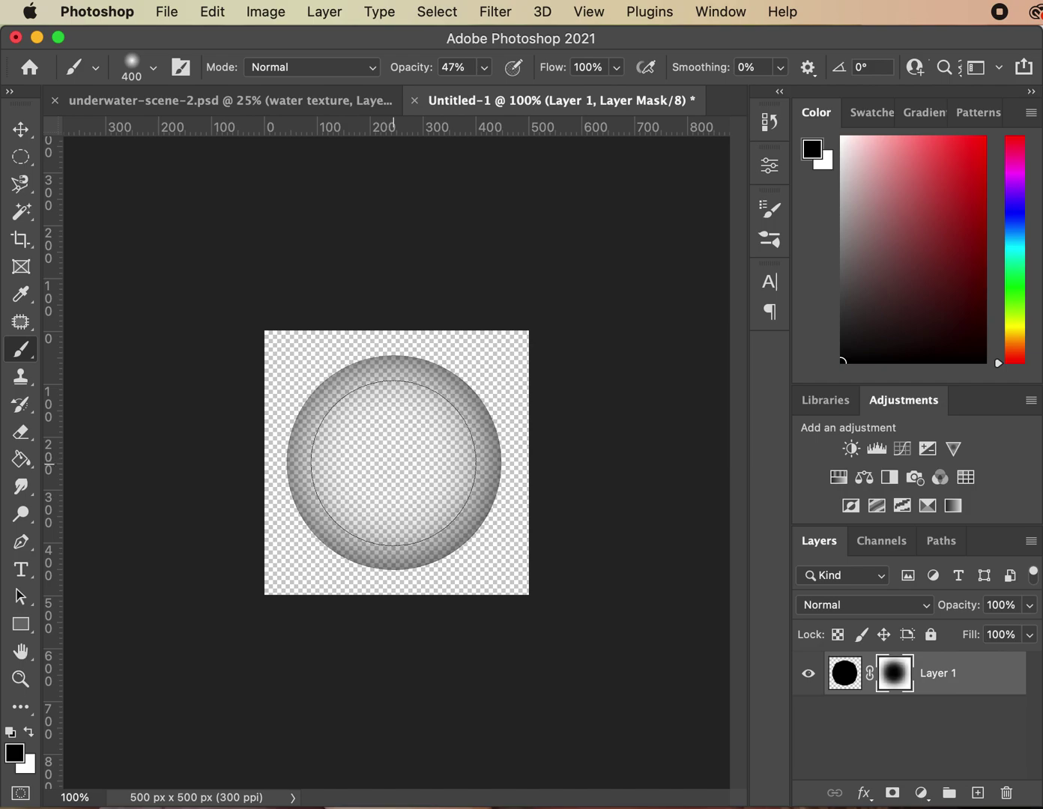
click(391, 461)
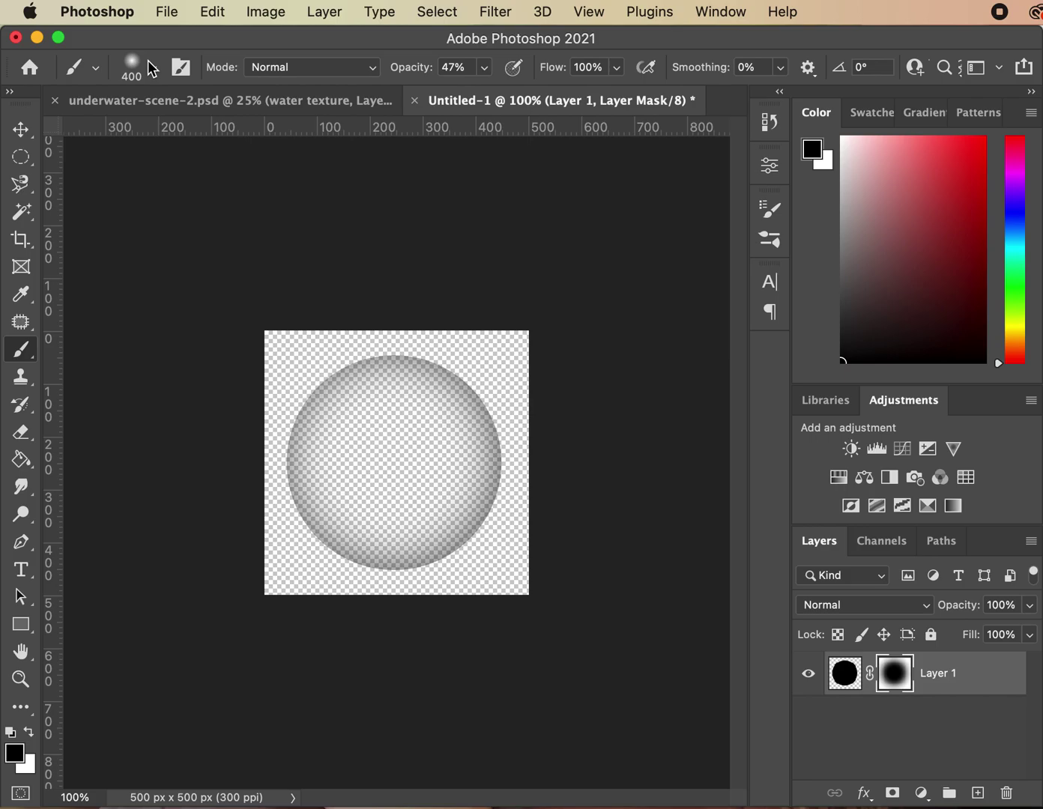
key(bracketleft)
click(393, 464)
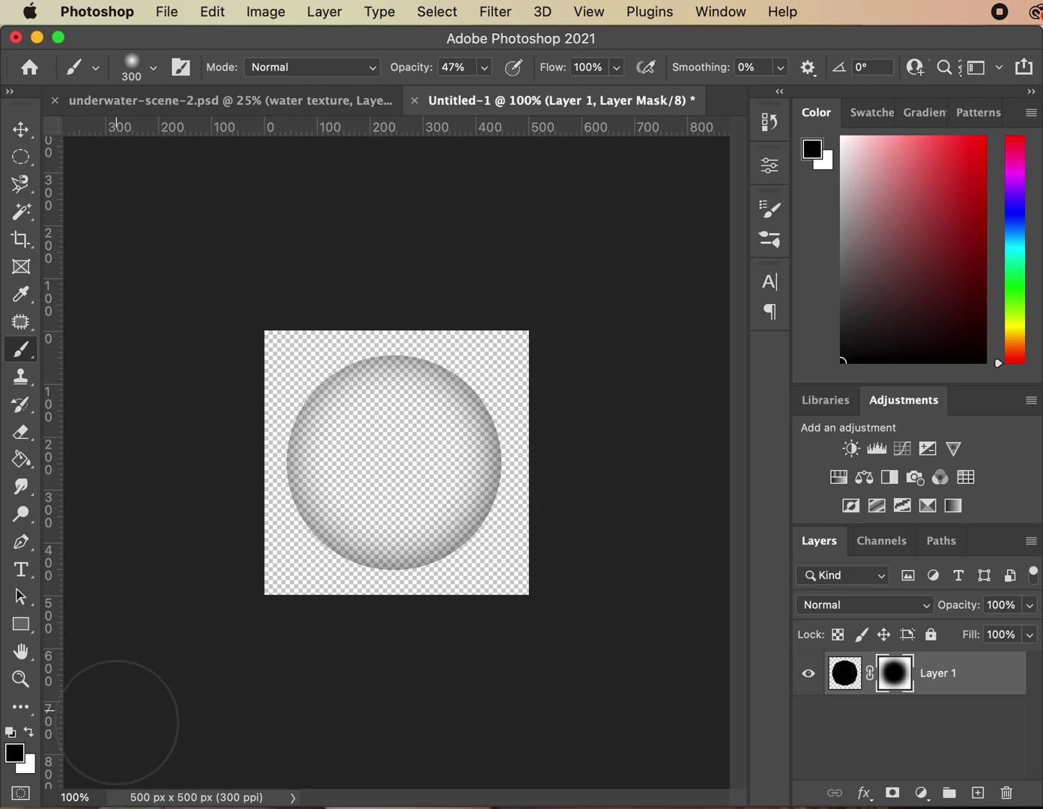
Paint white on the mask with a 150 px brush to restore dark shading at the upper-left and rim.
click(28, 736)
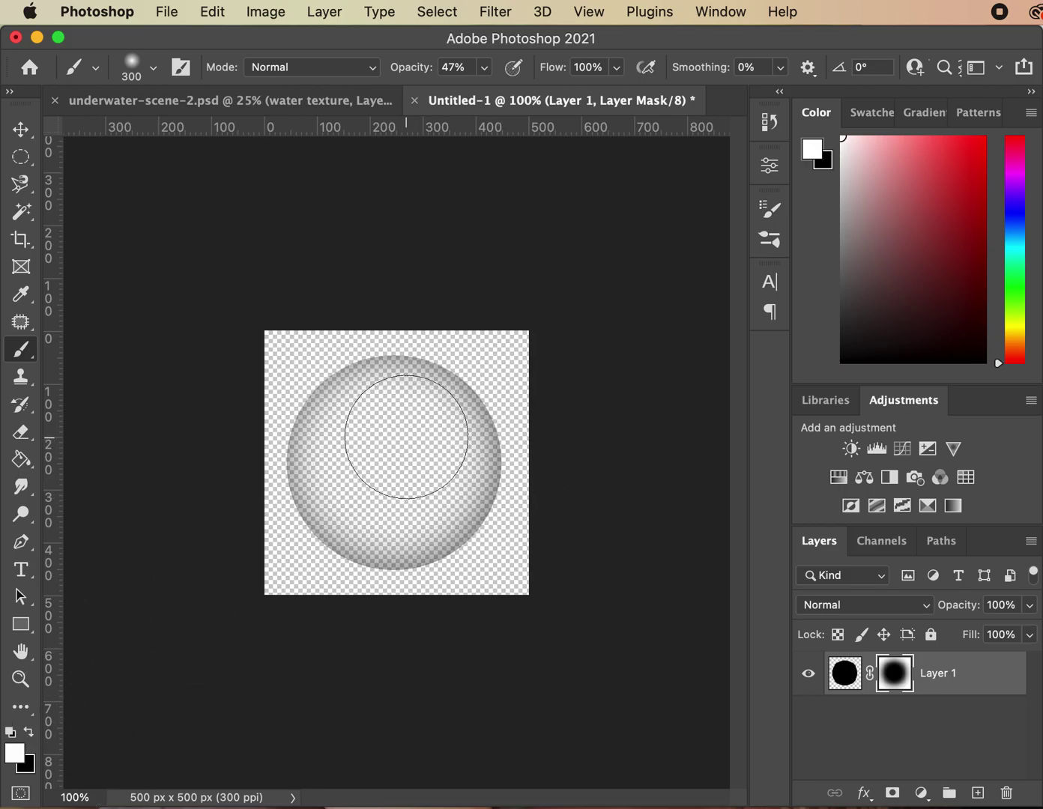
key(bracketright)
key(bracketright)
key(bracketright)
key(bracketright)
key(bracketleft)
key(bracketleft)
key(bracketleft)
key(bracketleft)
key(bracketleft)
key(bracketleft)
key(bracketleft)
key(bracketleft)
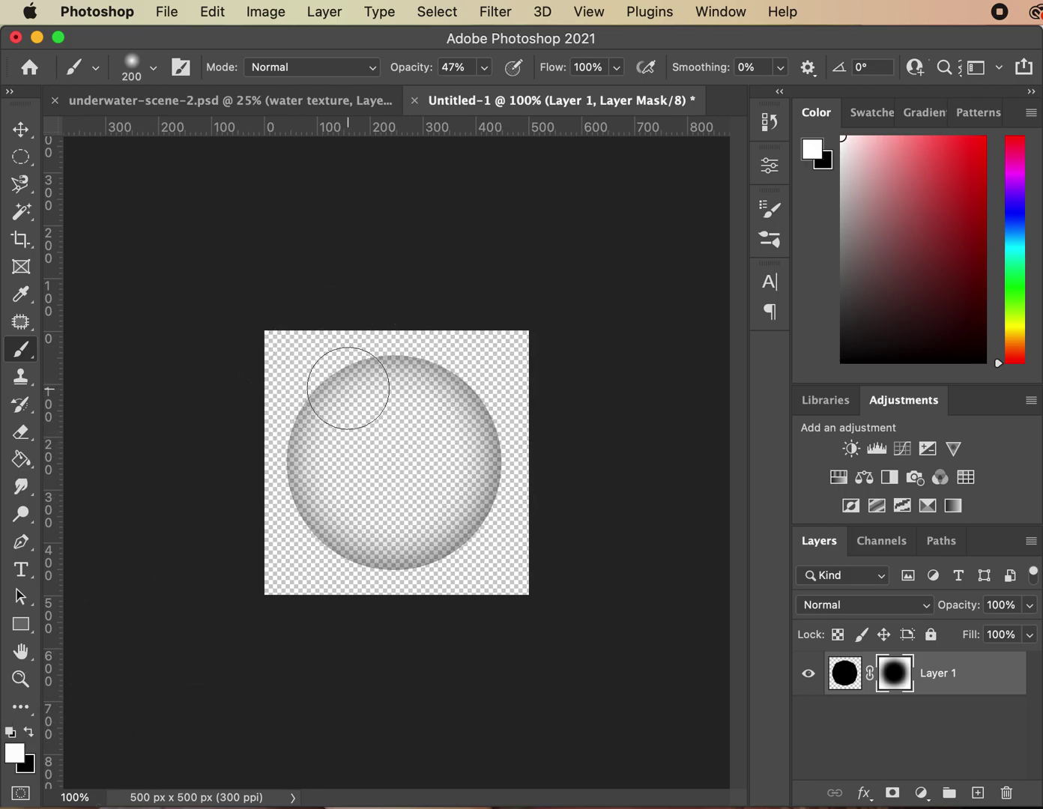
key(bracketleft)
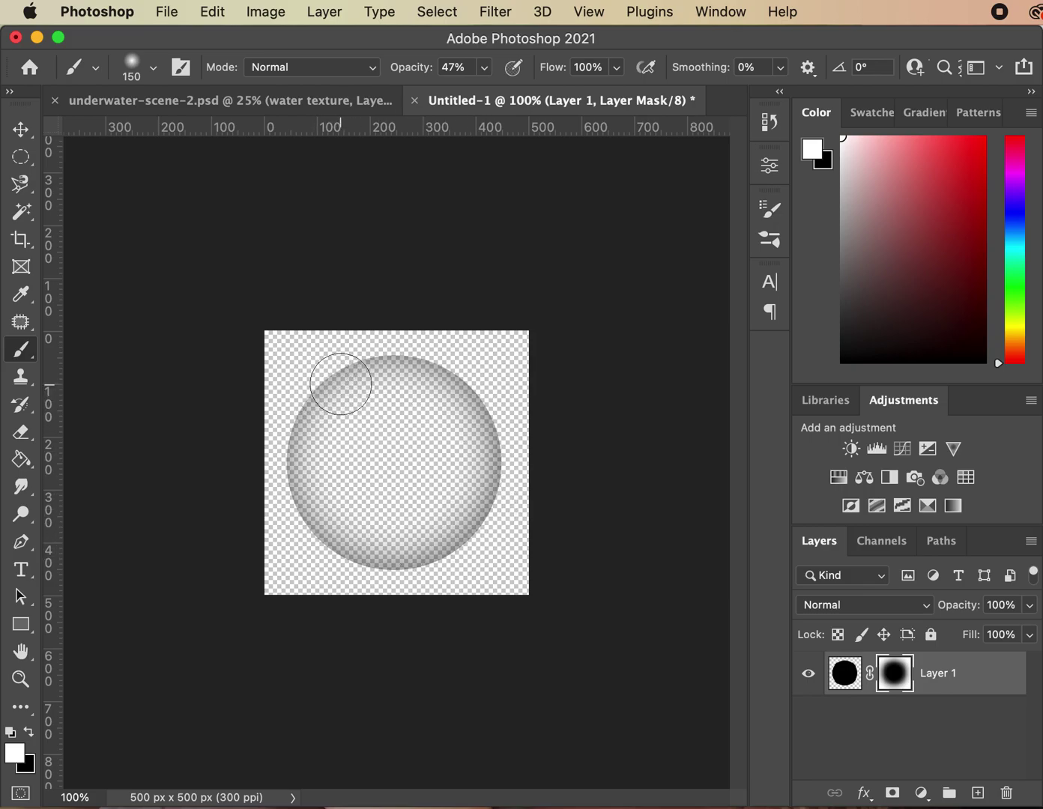
mouse_move(331, 376)
mouse_down()
mouse_move(334, 364)
mouse_move(340, 386)
mouse_up()
mouse_move(419, 559)
mouse_down()
mouse_move(441, 560)
mouse_move(488, 484)
mouse_move(431, 563)
mouse_move(540, 450)
mouse_up()
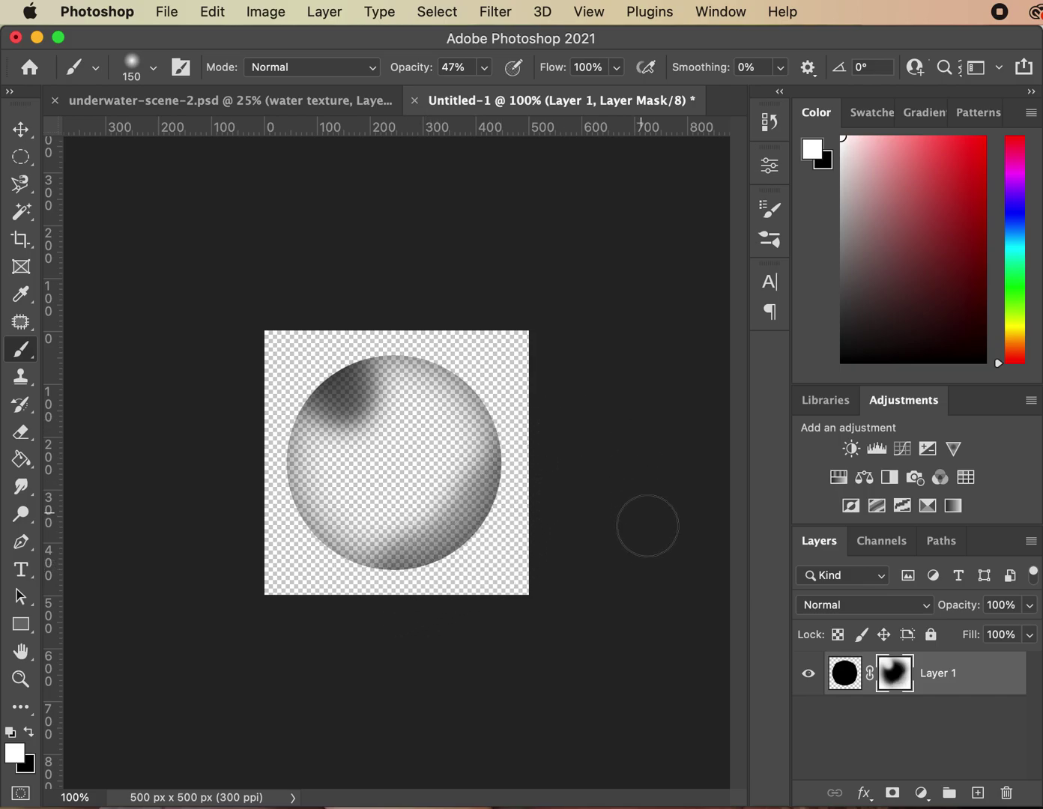
key(super+z)
mouse_move(435, 589)
mouse_down()
mouse_move(415, 583)
mouse_move(499, 526)
mouse_move(447, 566)
mouse_move(484, 540)
mouse_move(489, 519)
mouse_move(450, 569)
mouse_move(469, 551)
mouse_up()
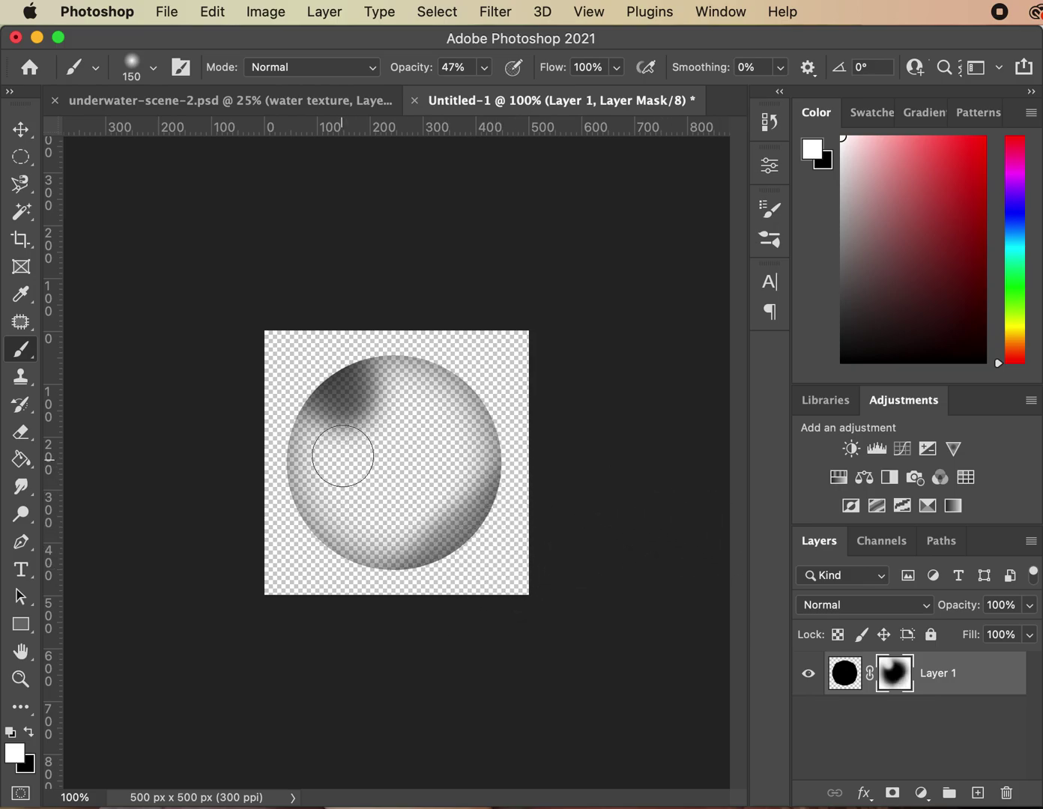
key(bracketleft)
key(bracketleft)
key(bracketleft)
key(bracketleft)
mouse_move(340, 410)
mouse_down()
mouse_move(344, 402)
mouse_move(336, 415)
mouse_up()
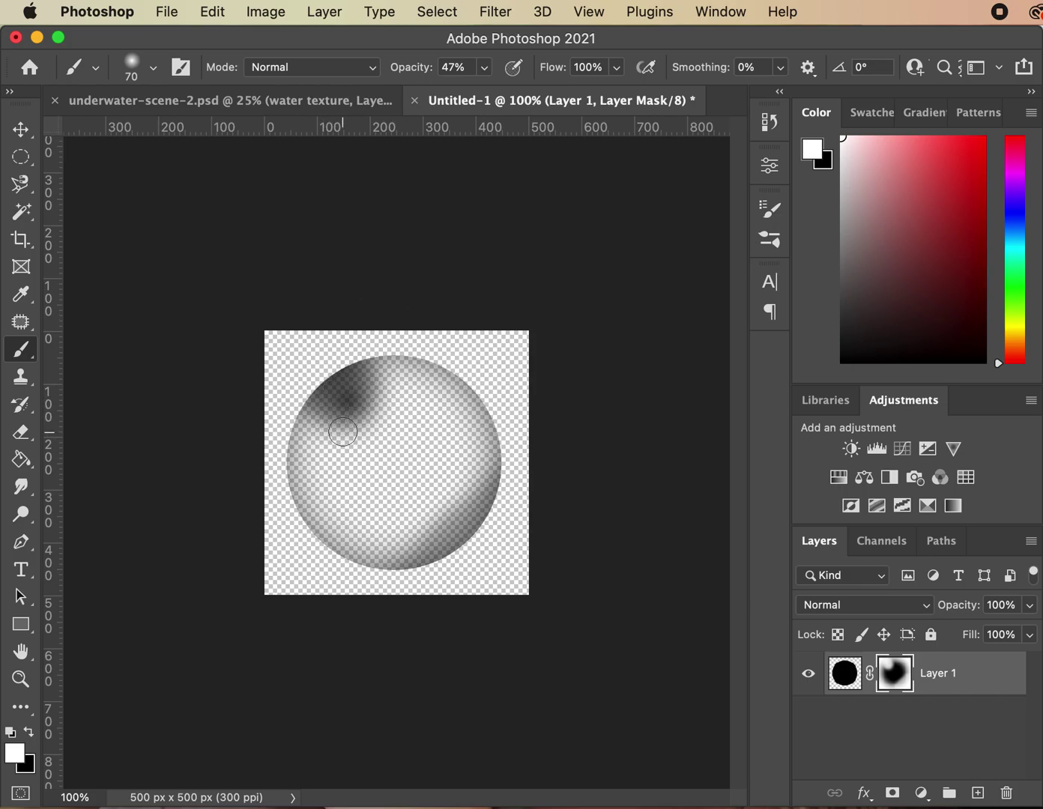
drag(343, 432, 358, 384)
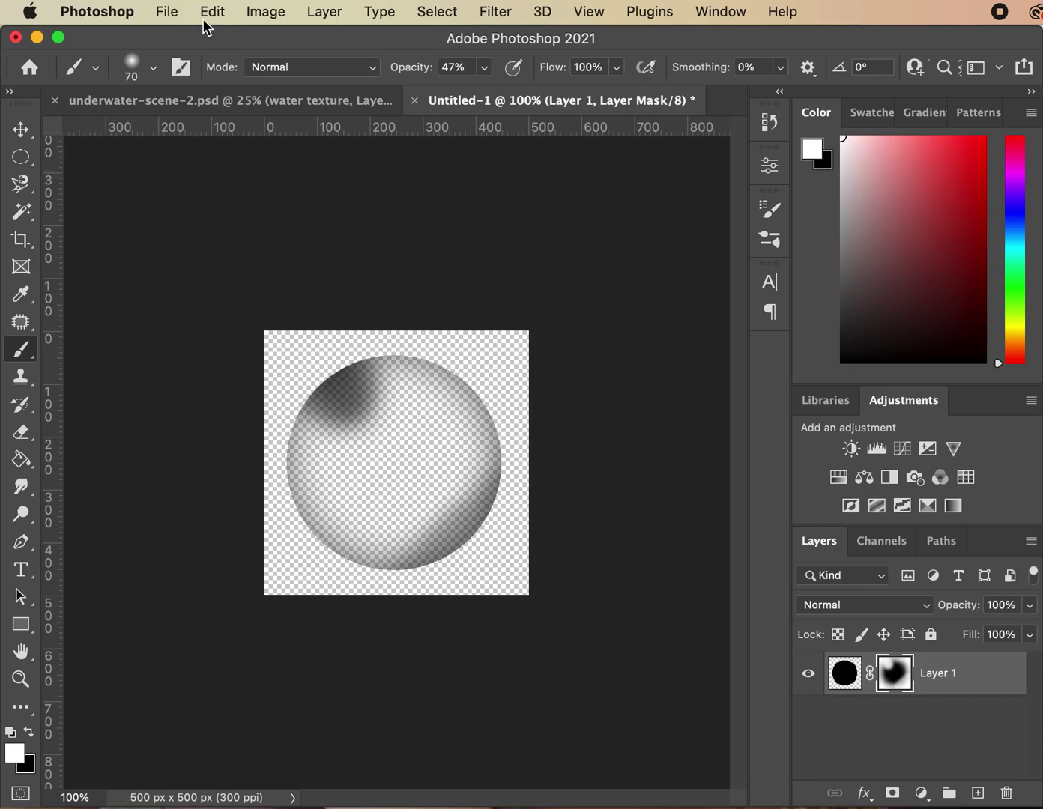
click(261, 21)
Target Layer 1's pixels and define the bubble as a brush preset named 'Bubble'.
mouse_move(220, 15)
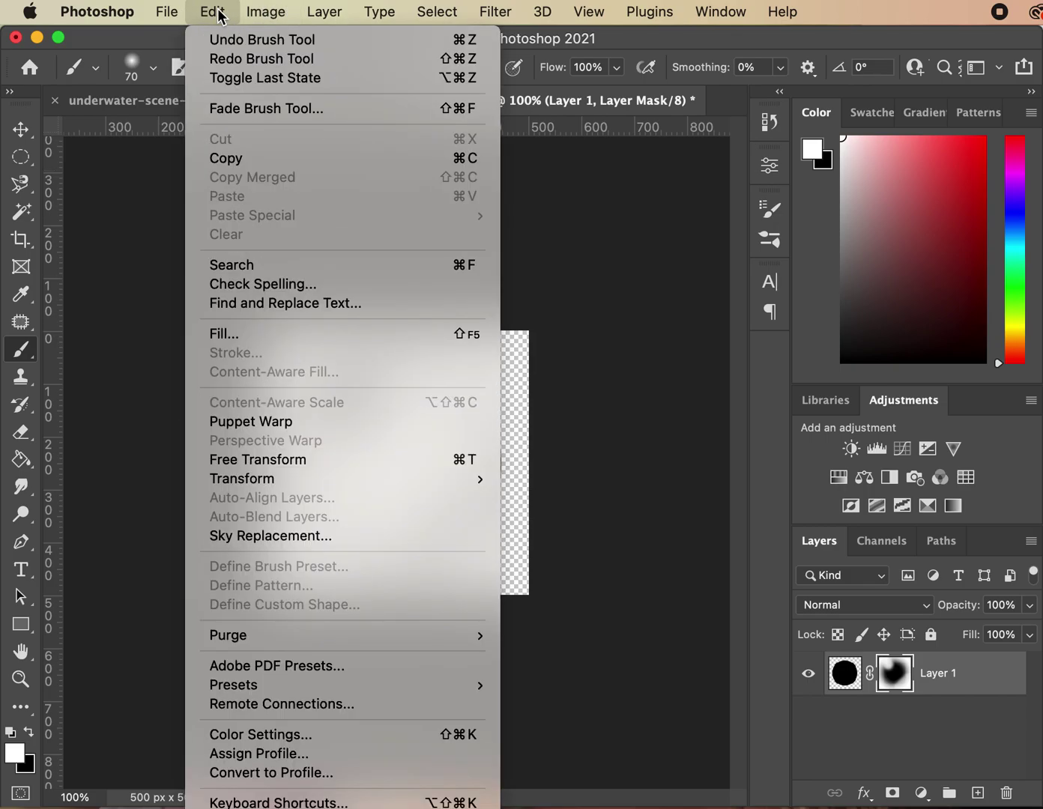
click(880, 288)
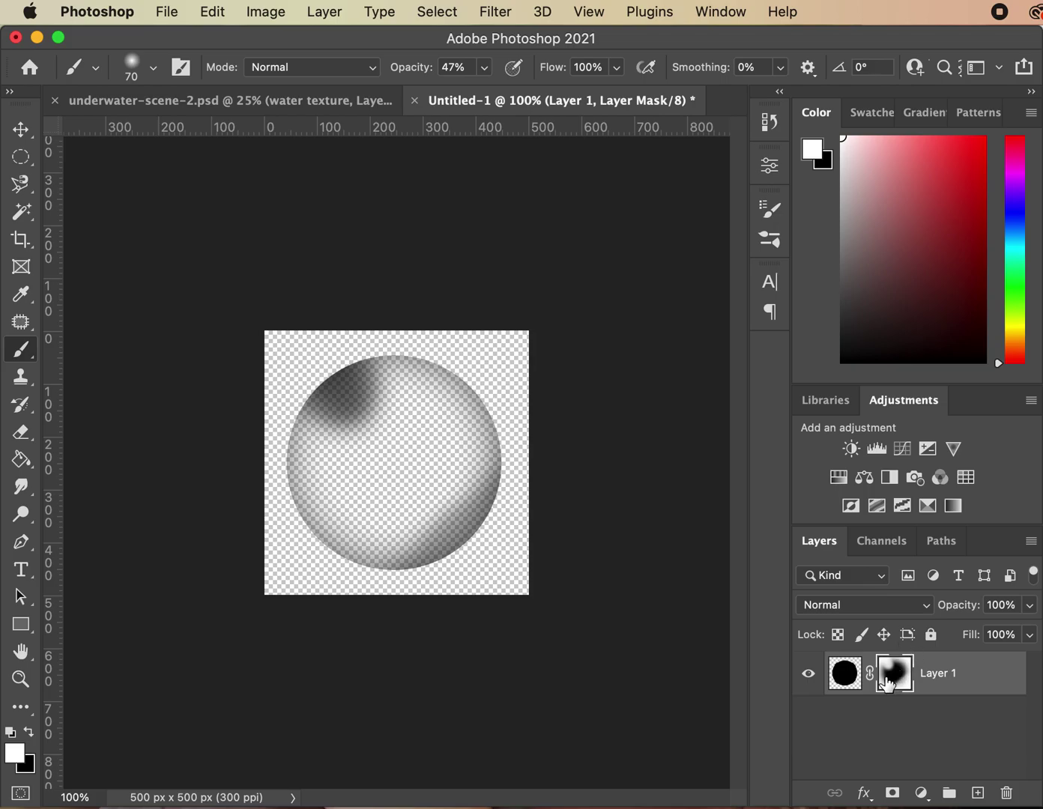
click(957, 718)
click(943, 679)
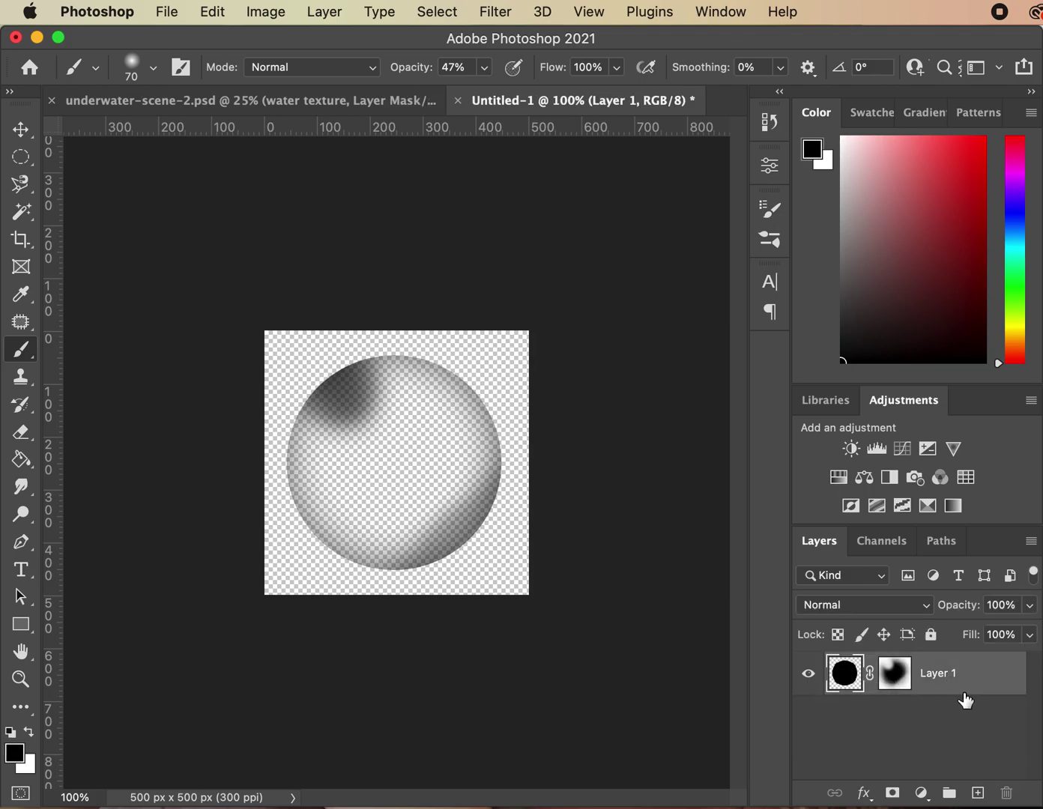
click(259, 18)
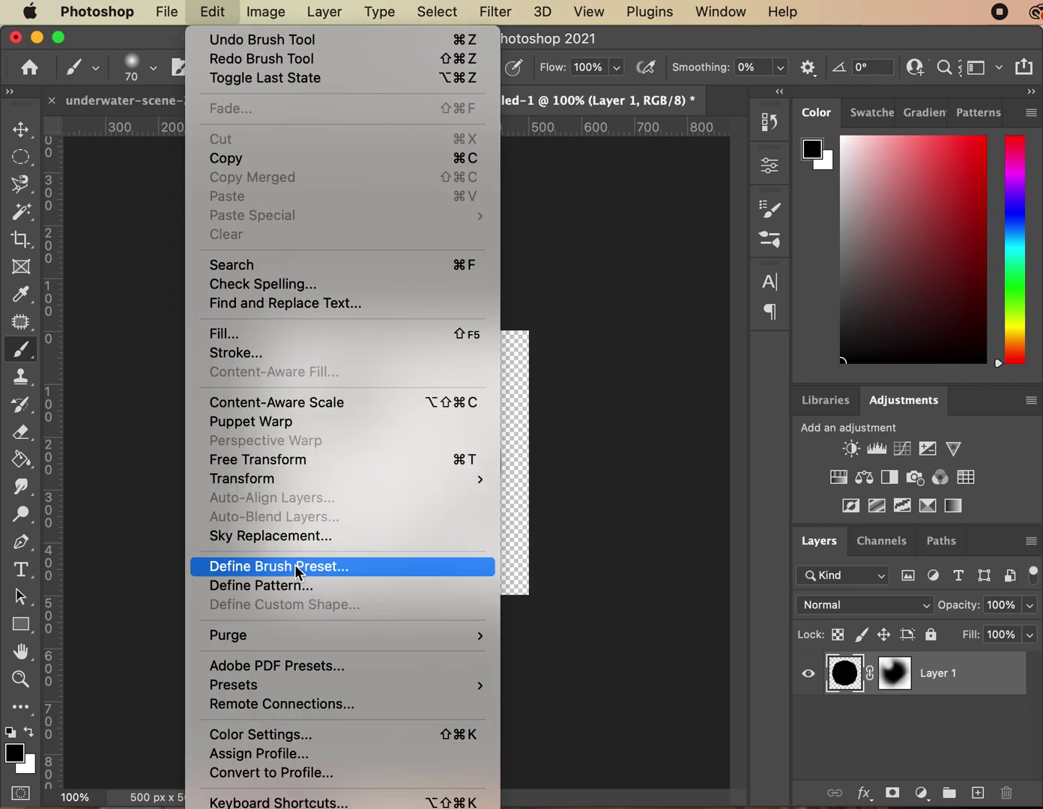
click(284, 566)
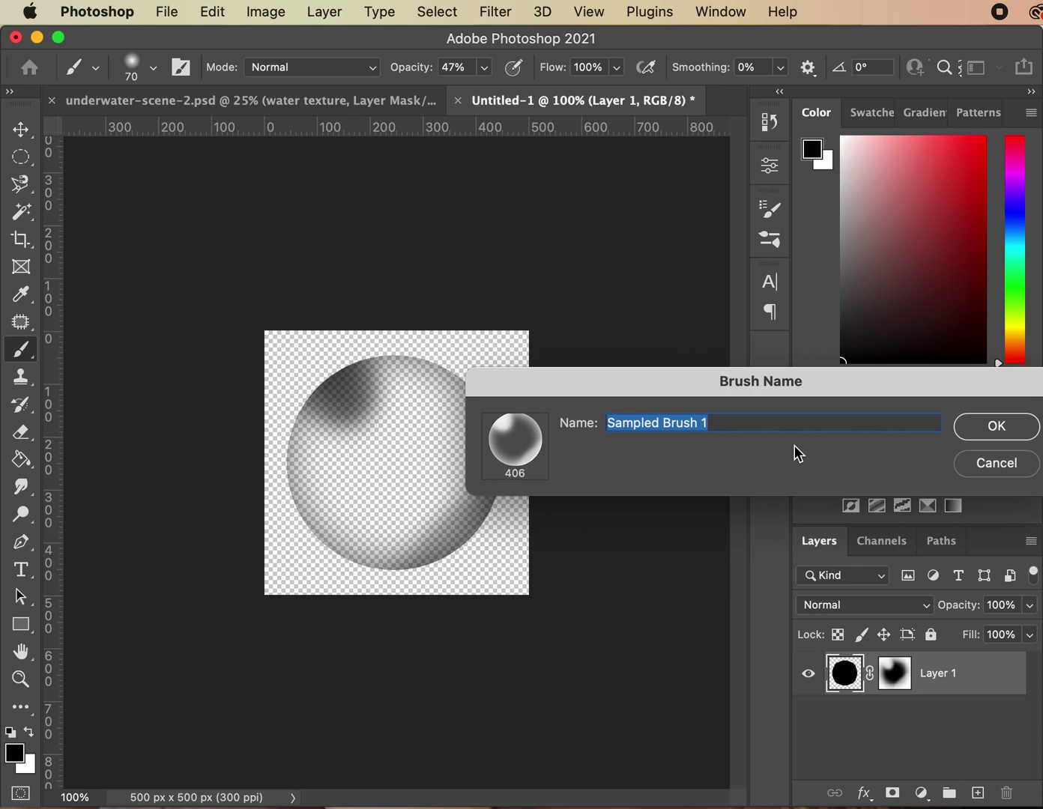
text(Bubble)
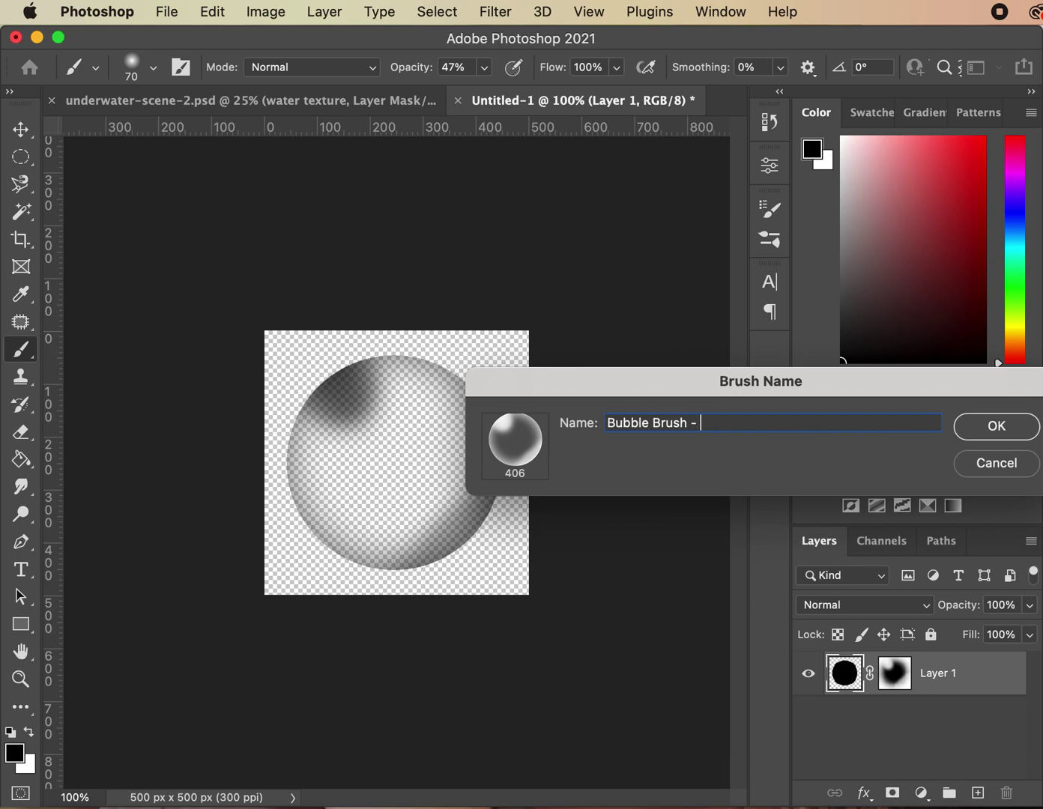
key(Return)
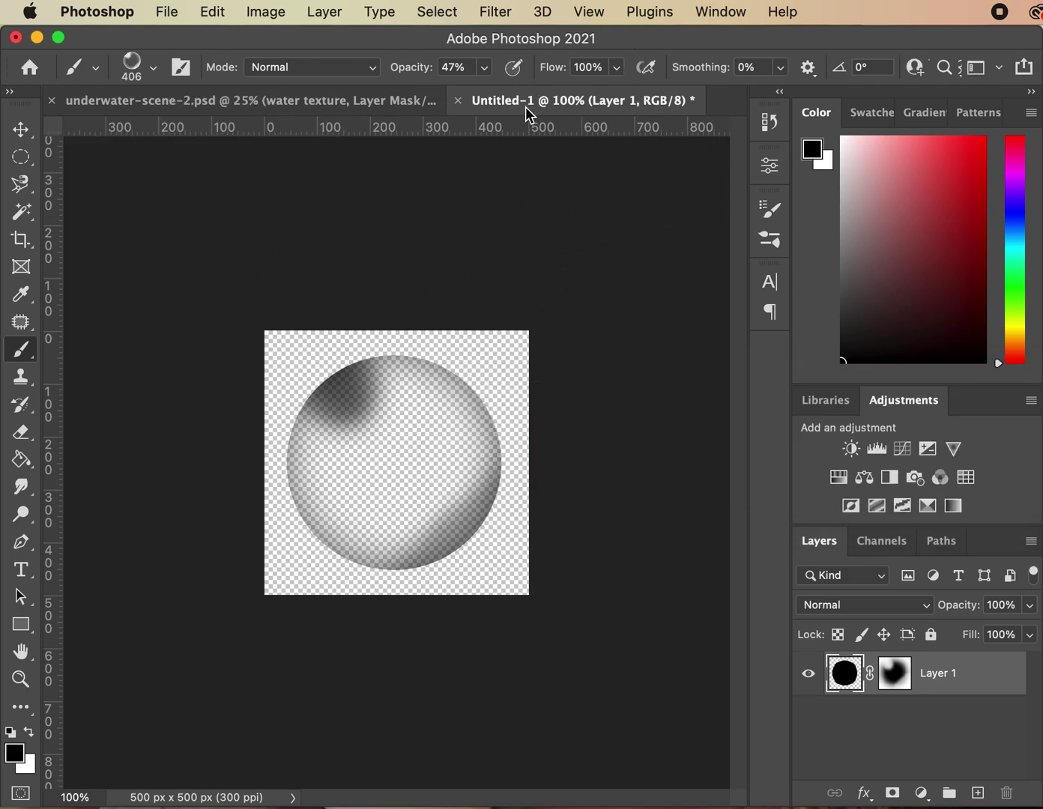
Save the bubble document locally as bubble brush2.psd and close it.
click(181, 19)
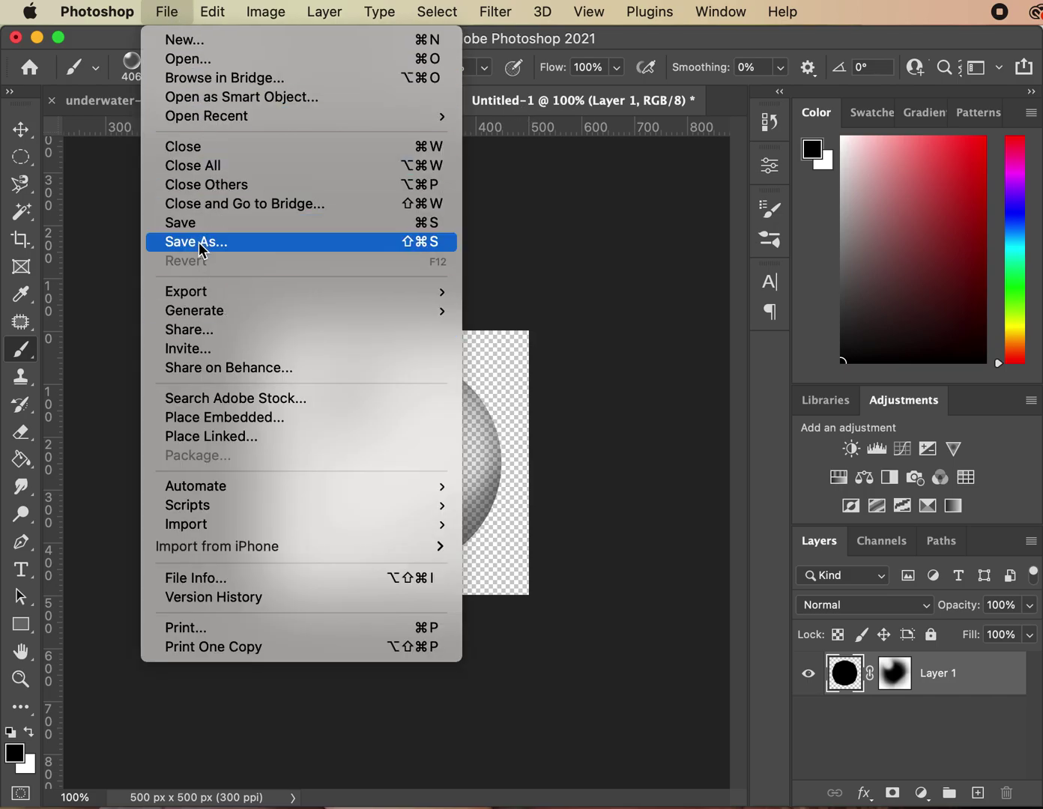
click(522, 345)
click(845, 655)
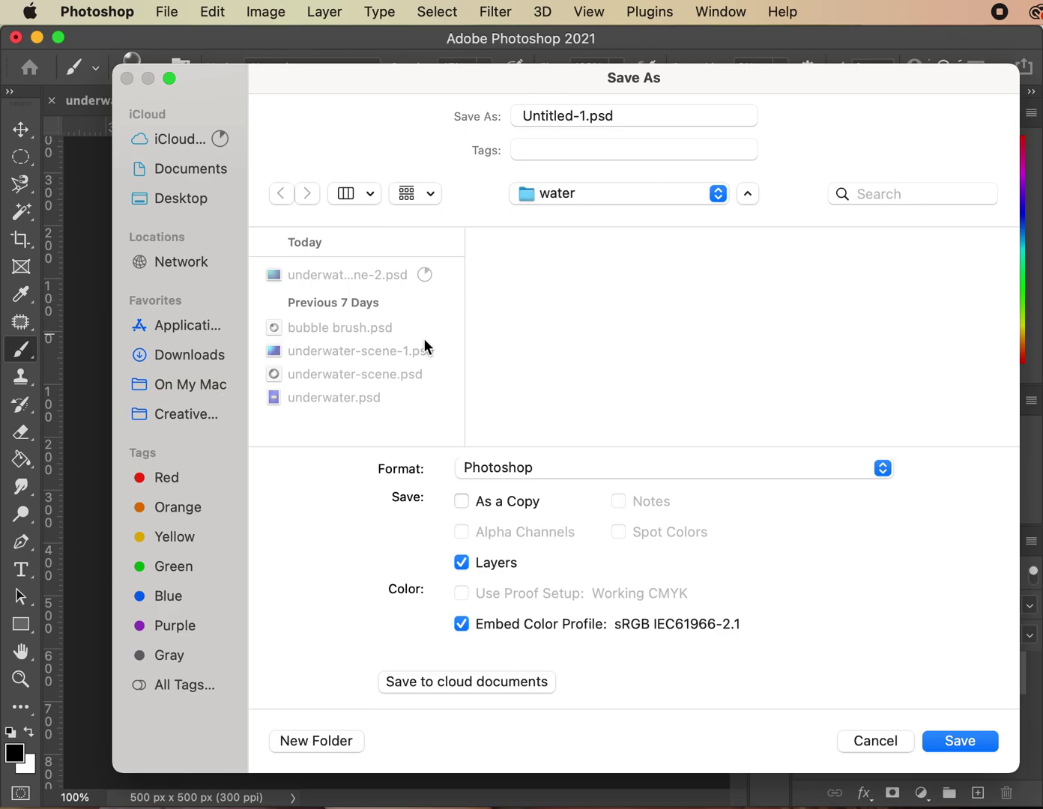
click(377, 329)
click(606, 118)
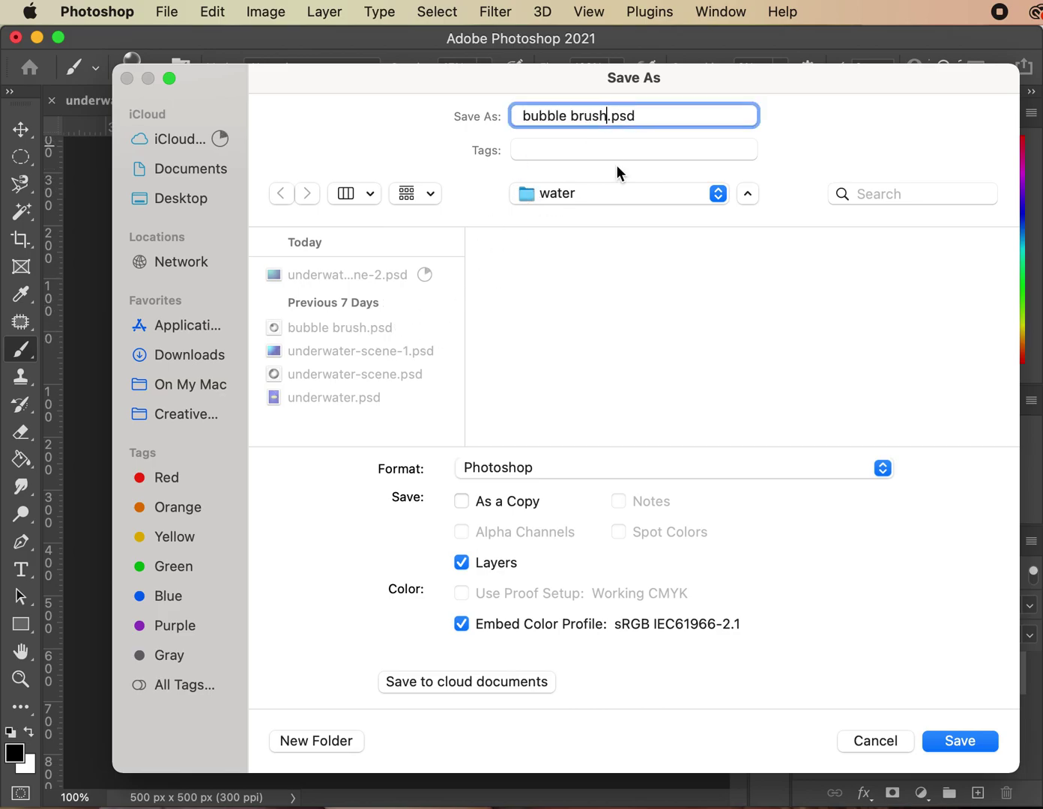
click(951, 742)
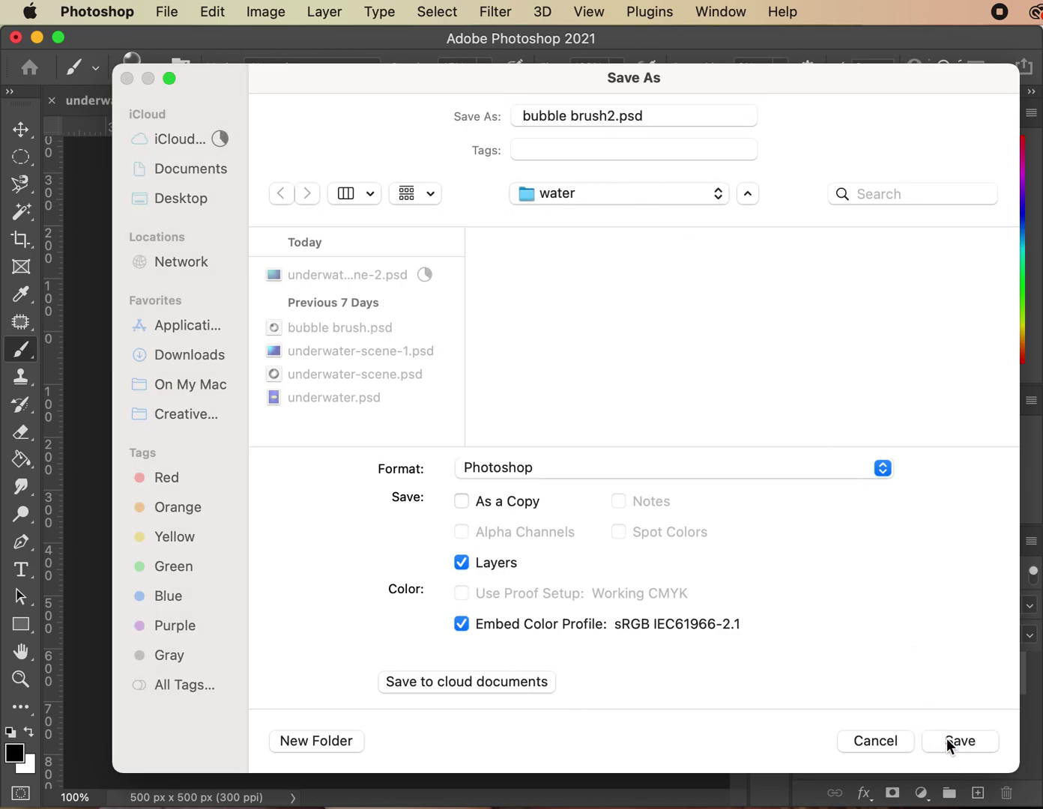
click(847, 383)
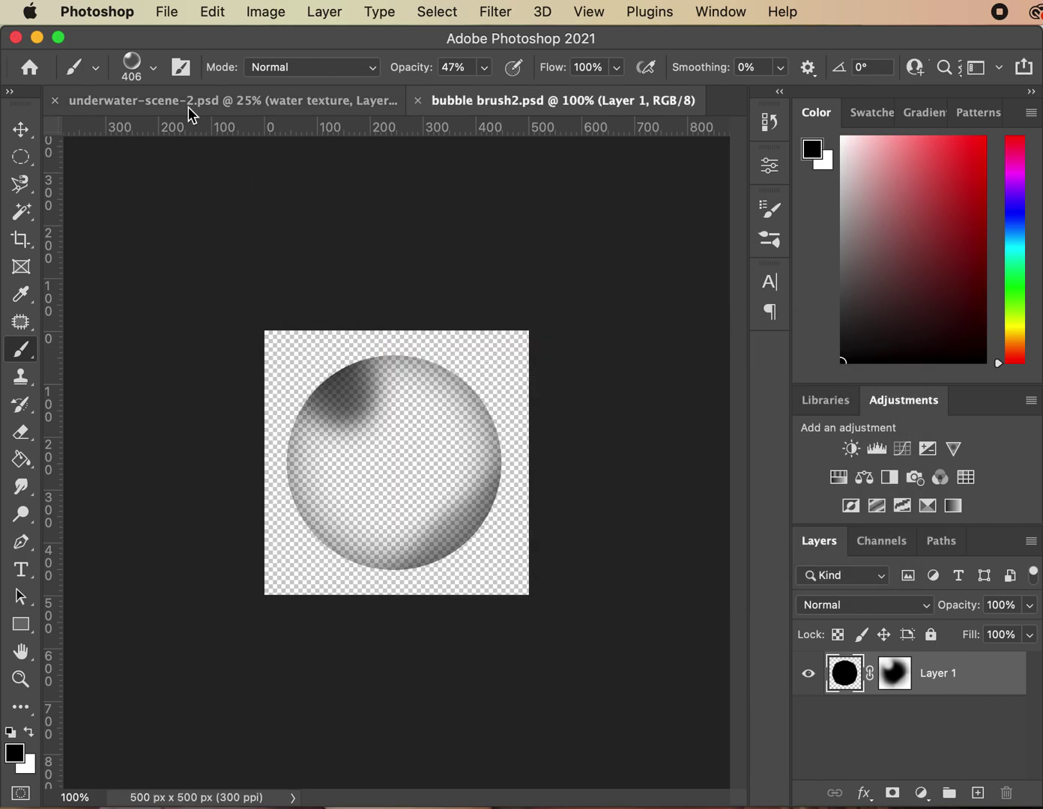
click(417, 102)
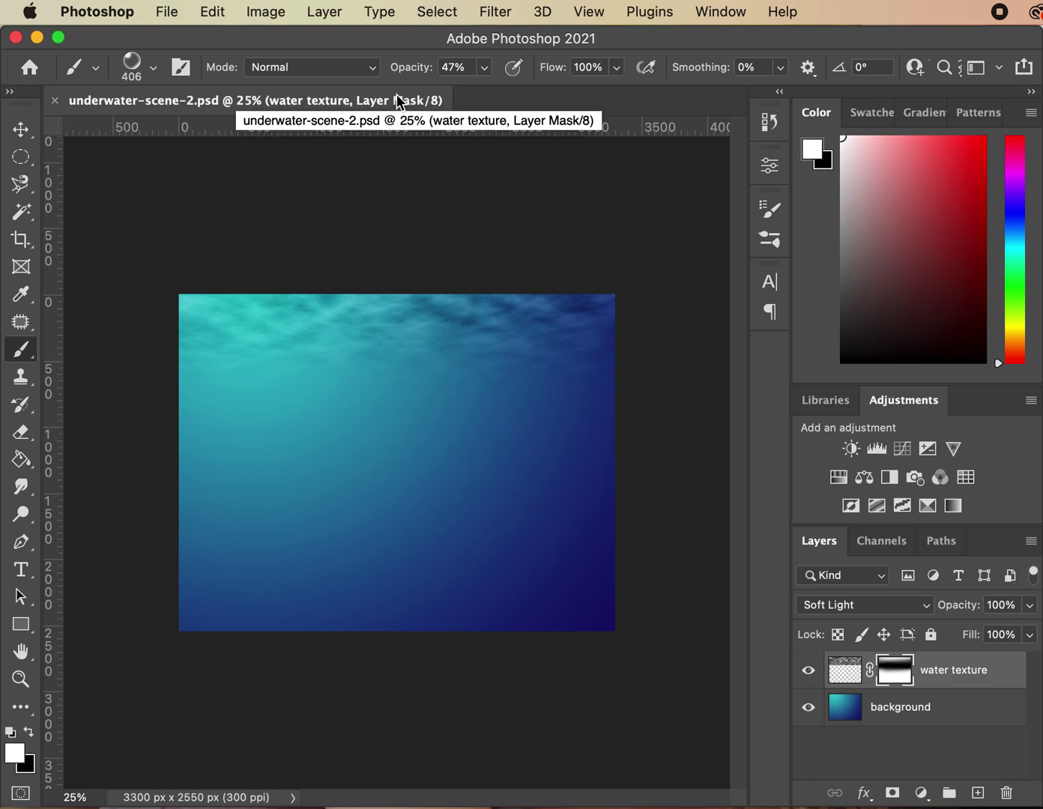
Select the bubble brush preset and undo a test dab on the water texture.
click(156, 70)
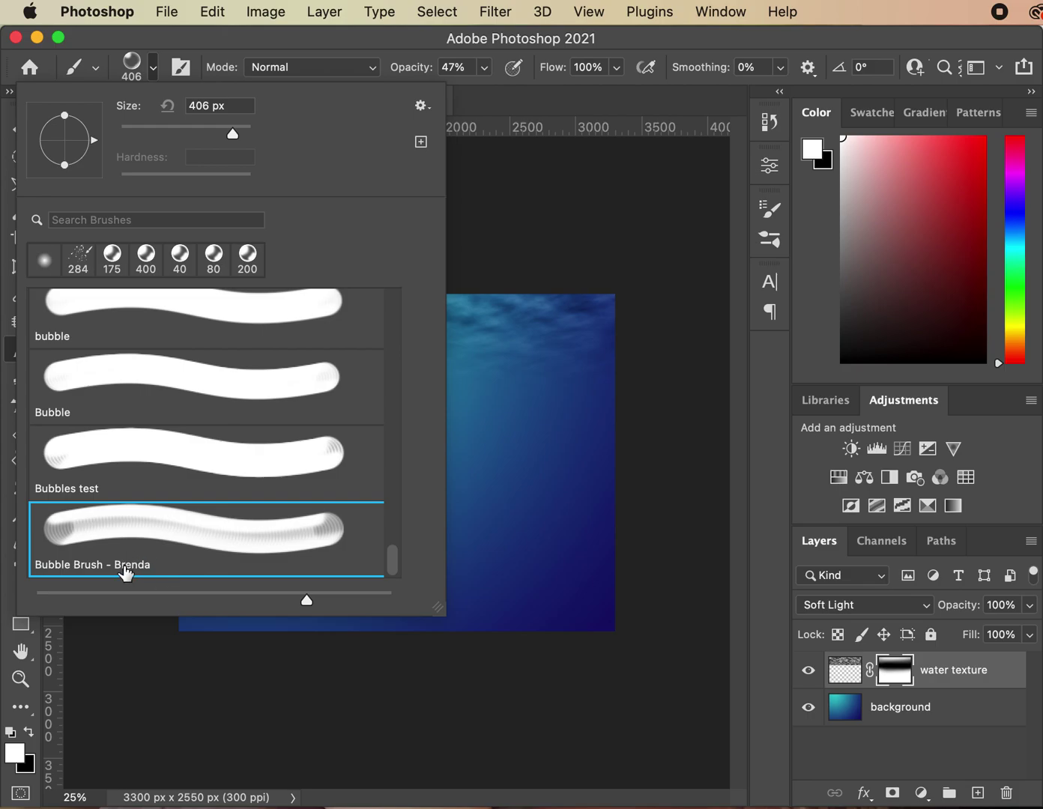
mouse_move(393, 563)
mouse_down()
mouse_move(422, 302)
mouse_move(407, 590)
mouse_up()
click(379, 46)
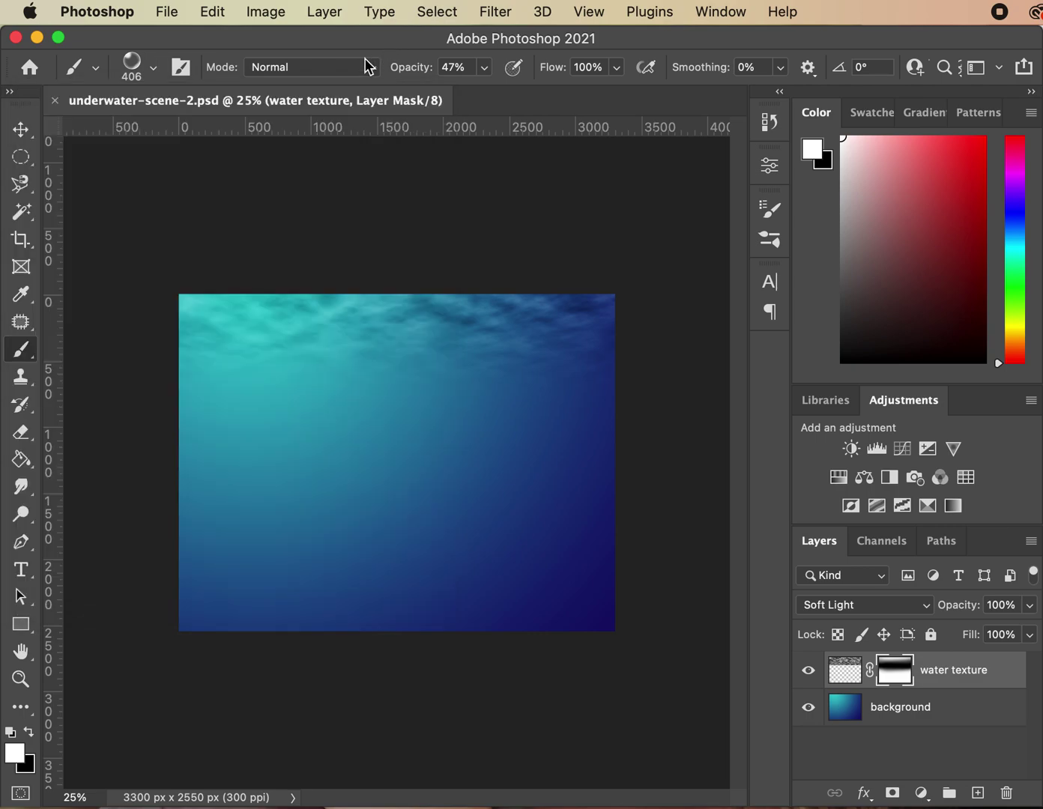
click(594, 373)
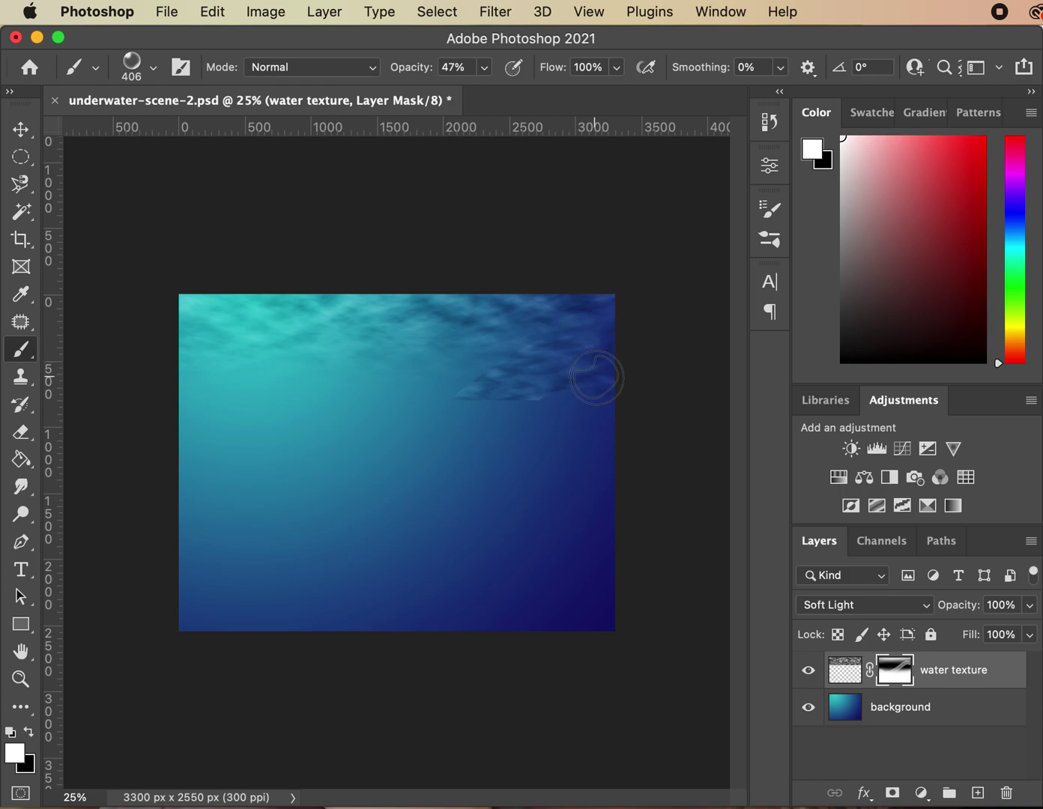
key(super+z)
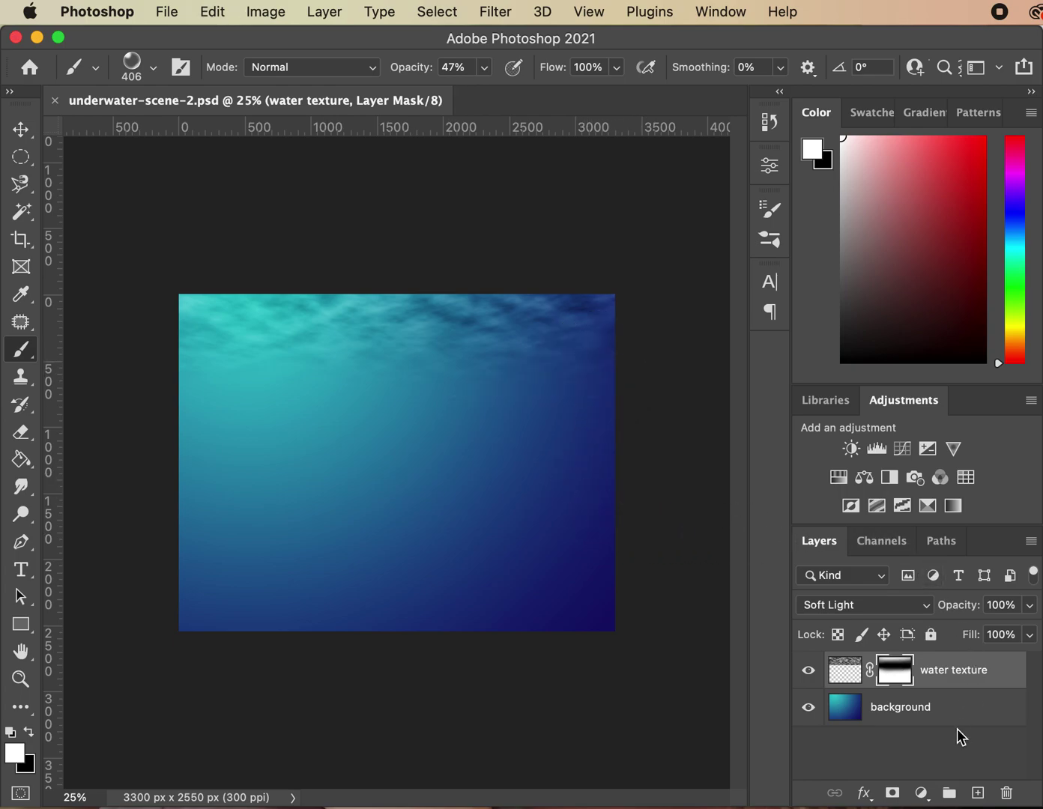
Add a new empty layer with black foreground, then undo a test bubble stroke.
click(978, 793)
key(x)
drag(262, 441, 516, 461)
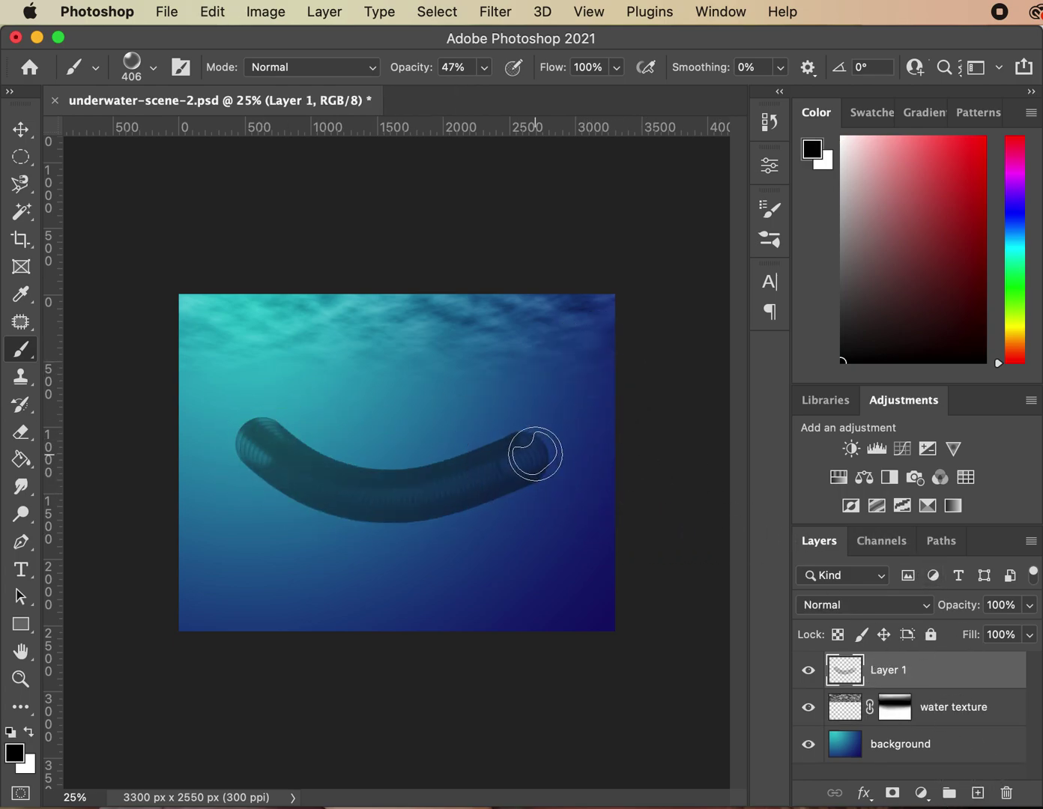
key(super+z)
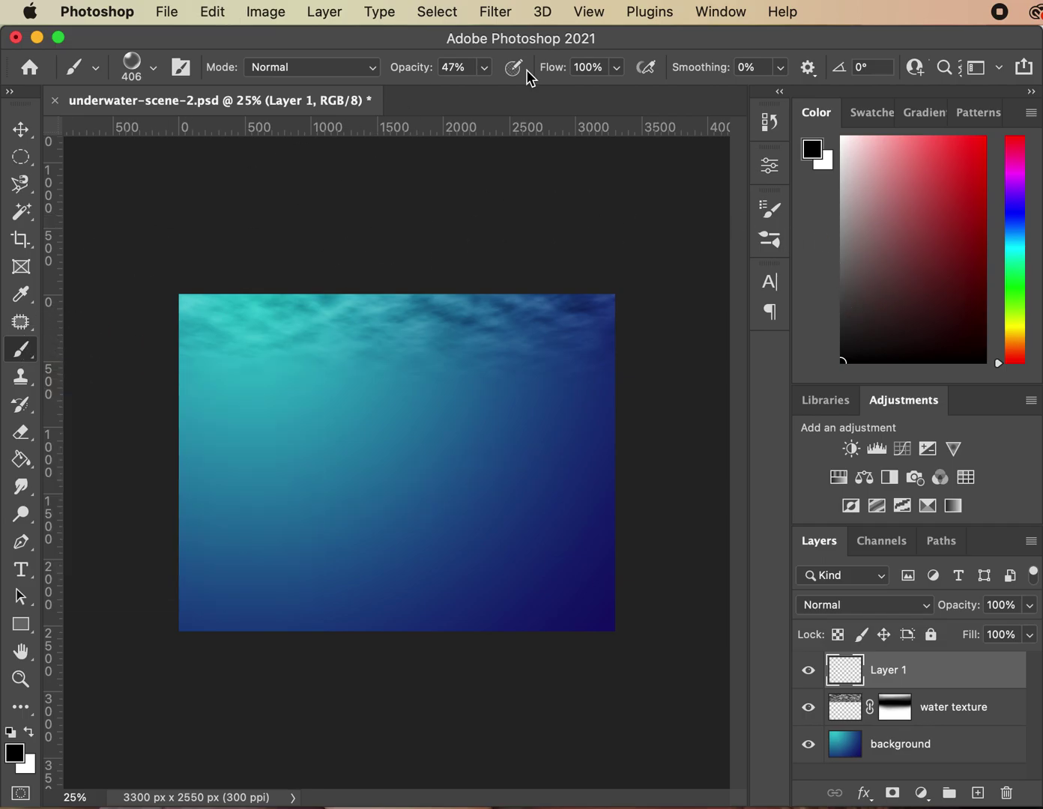
click(721, 15)
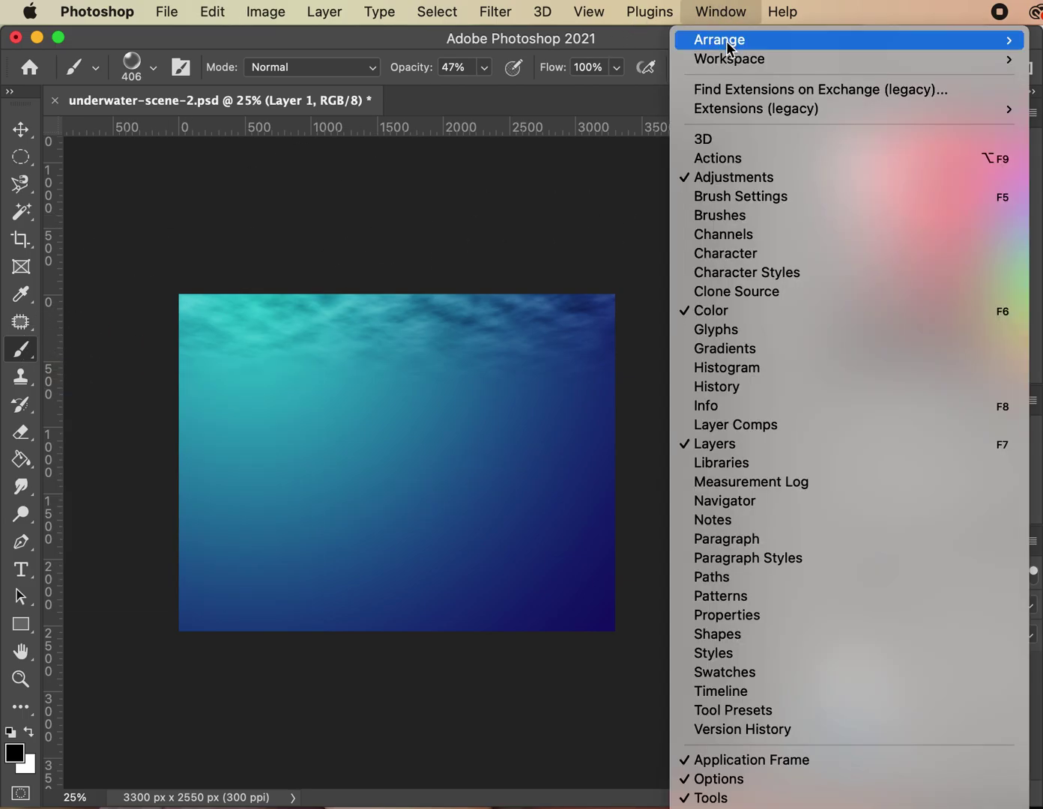
Enable Shape Dynamics with 100% size jitter, 100% angle jitter and flip X/Y jitter.
click(739, 198)
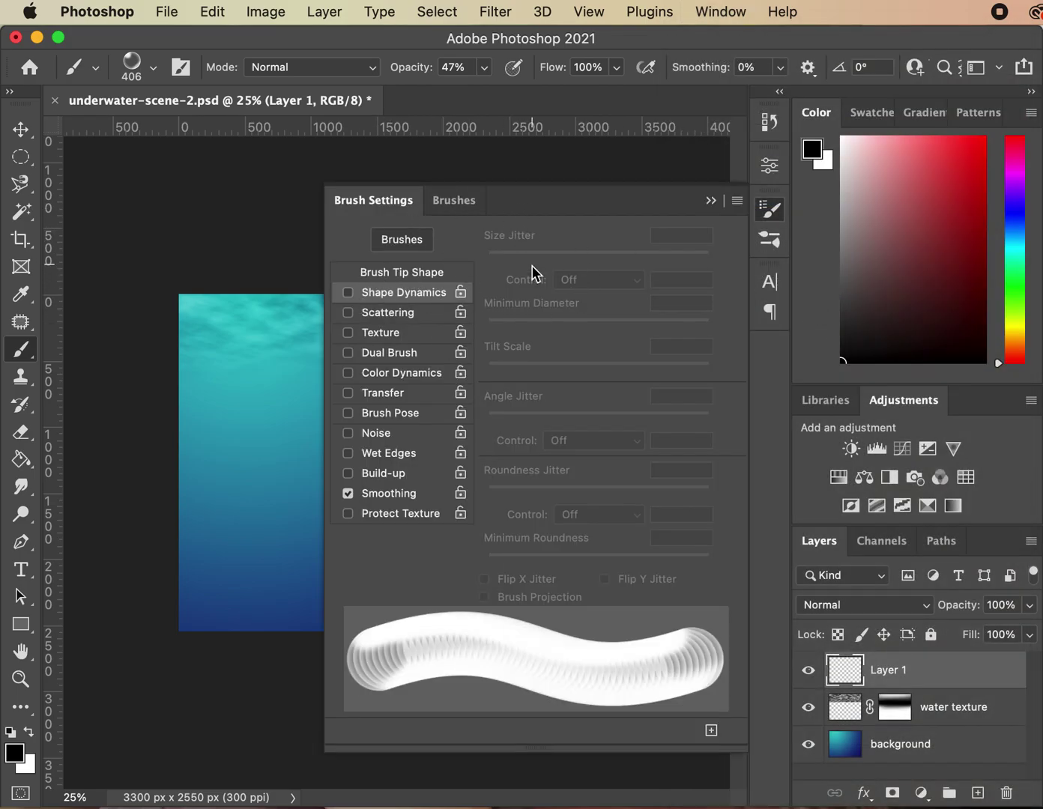
click(348, 293)
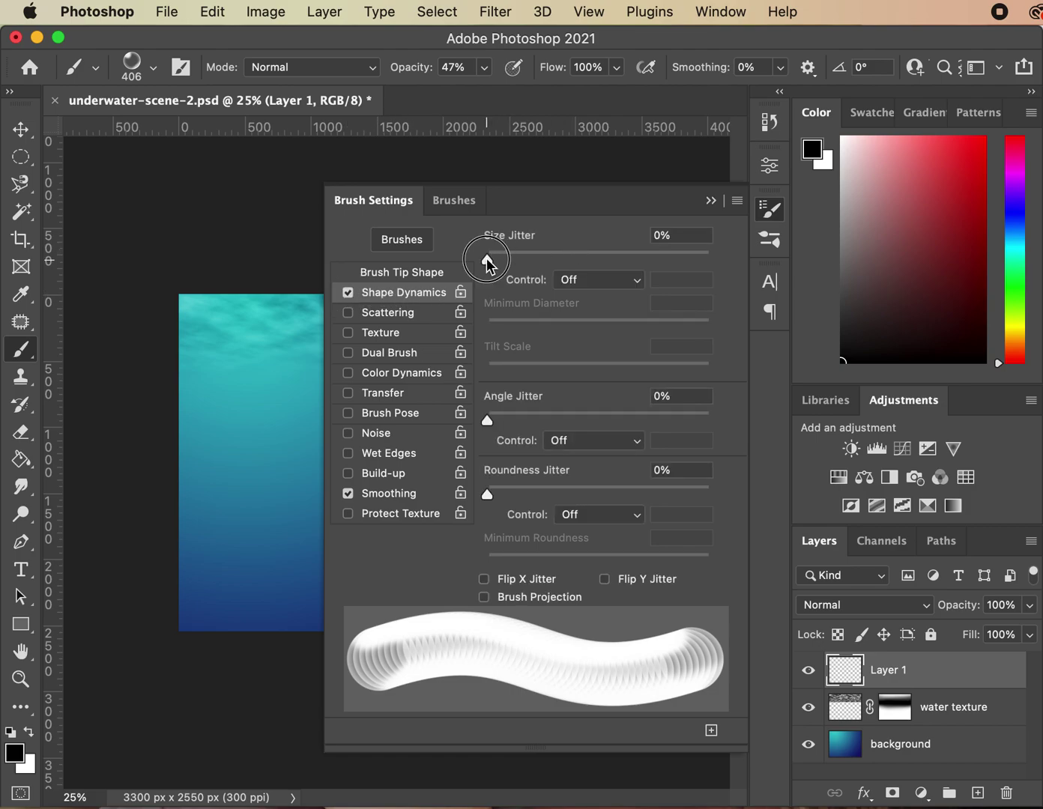
mouse_move(486, 258)
mouse_down()
mouse_move(628, 263)
mouse_move(700, 246)
mouse_move(750, 254)
mouse_up()
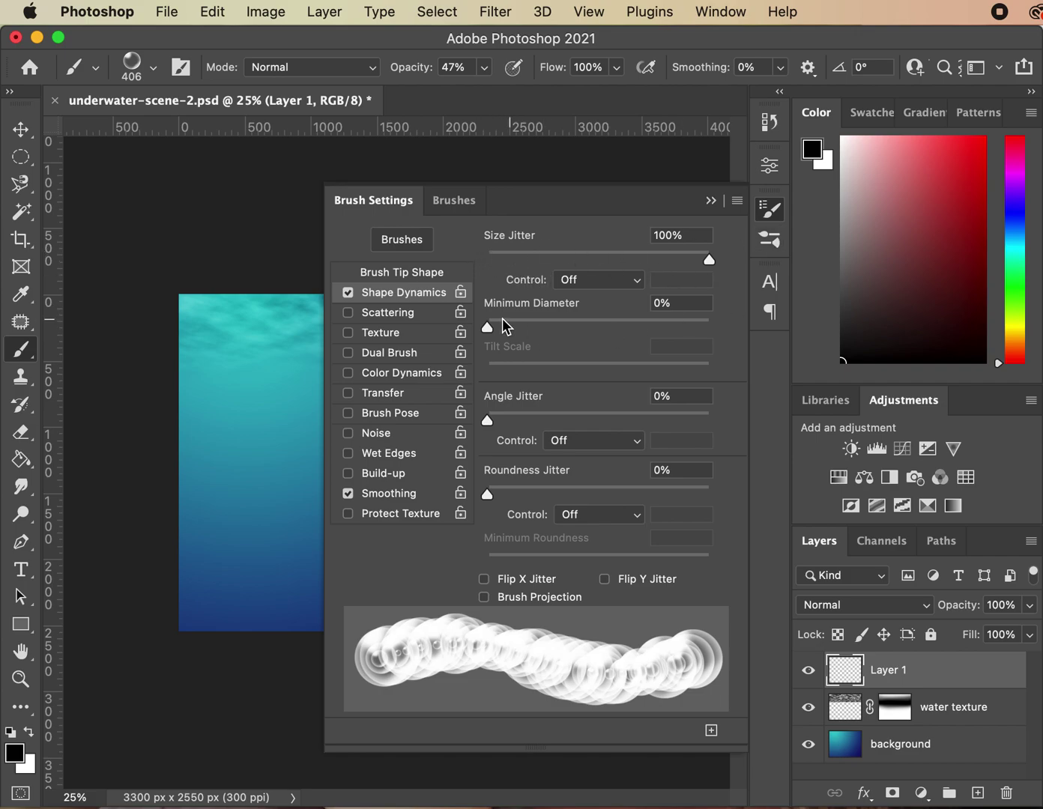
mouse_move(486, 328)
mouse_down()
mouse_move(724, 328)
mouse_move(478, 331)
mouse_up()
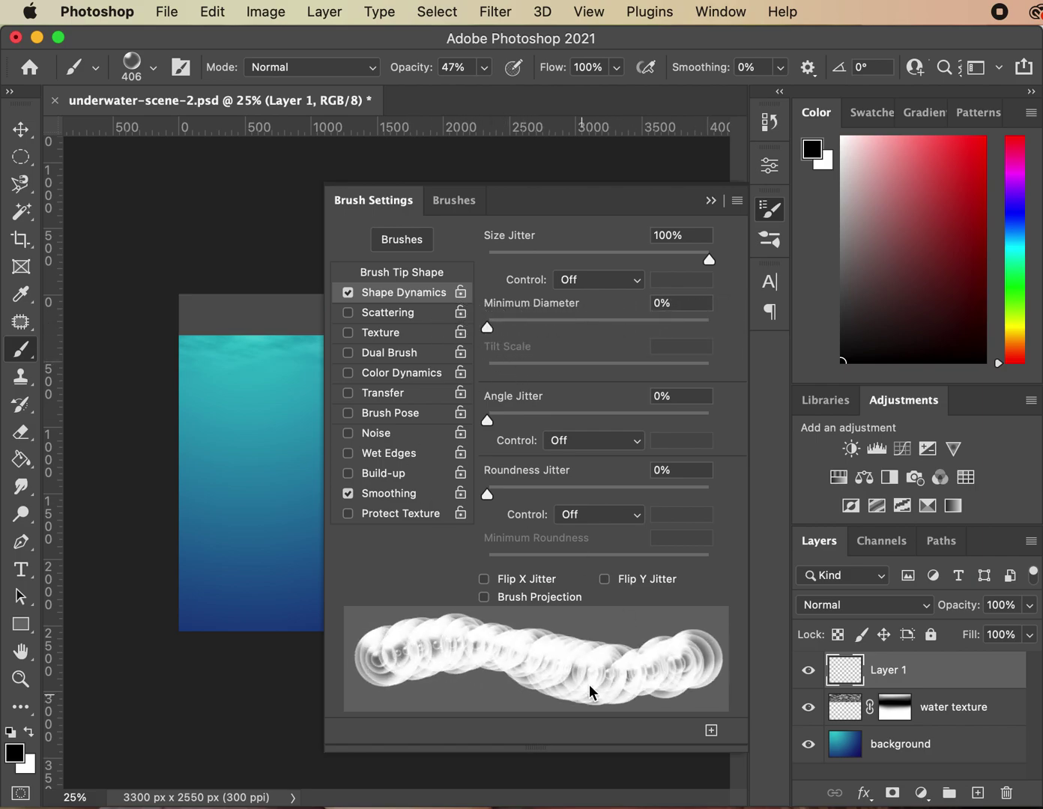
mouse_move(516, 422)
mouse_down()
mouse_move(734, 417)
mouse_move(450, 437)
mouse_move(751, 448)
mouse_move(543, 435)
mouse_move(488, 422)
mouse_move(750, 433)
mouse_move(761, 444)
mouse_up()
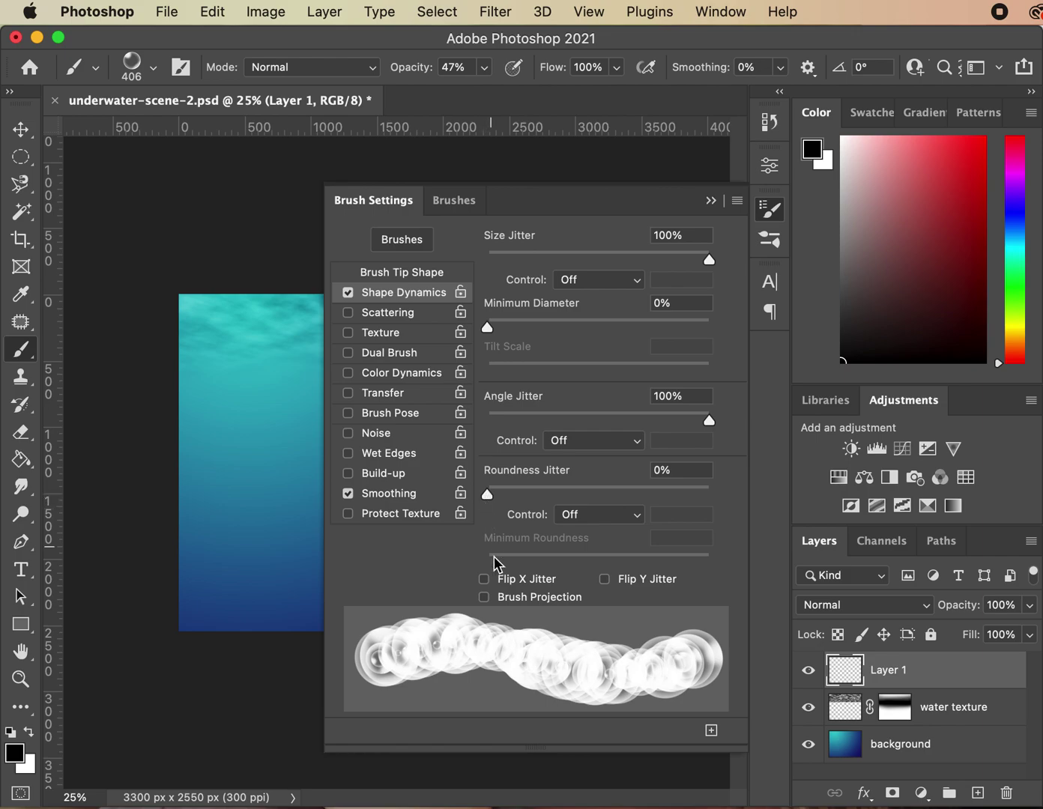
click(605, 580)
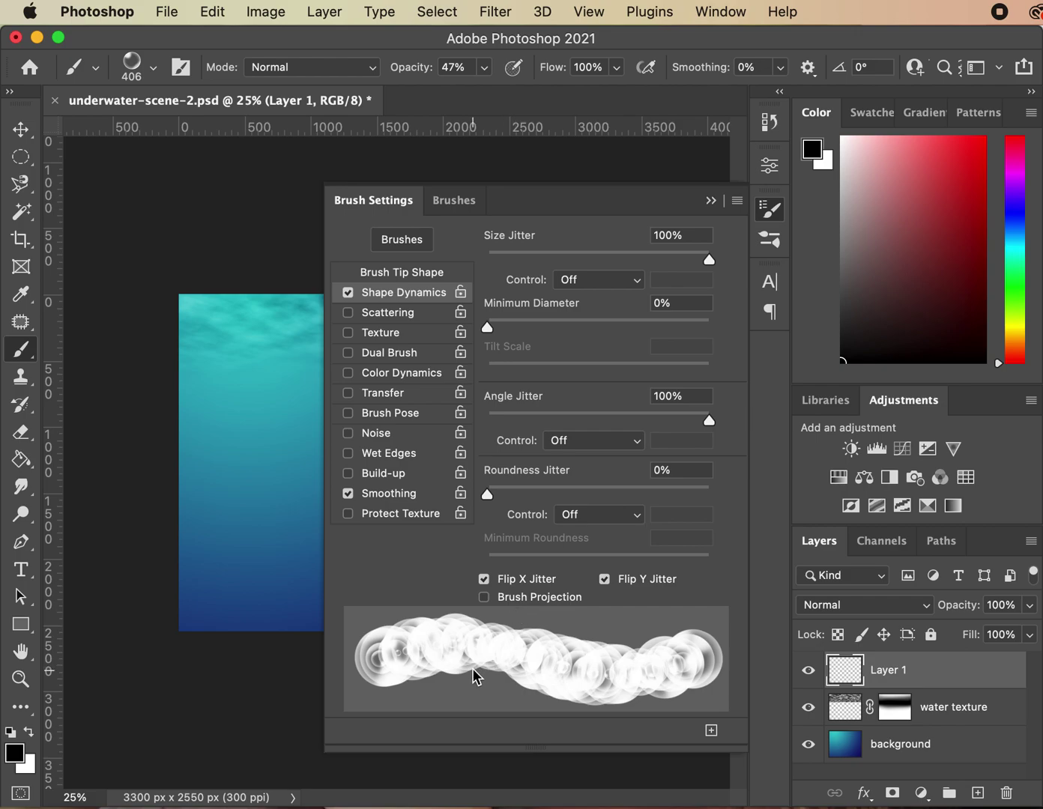
click(378, 313)
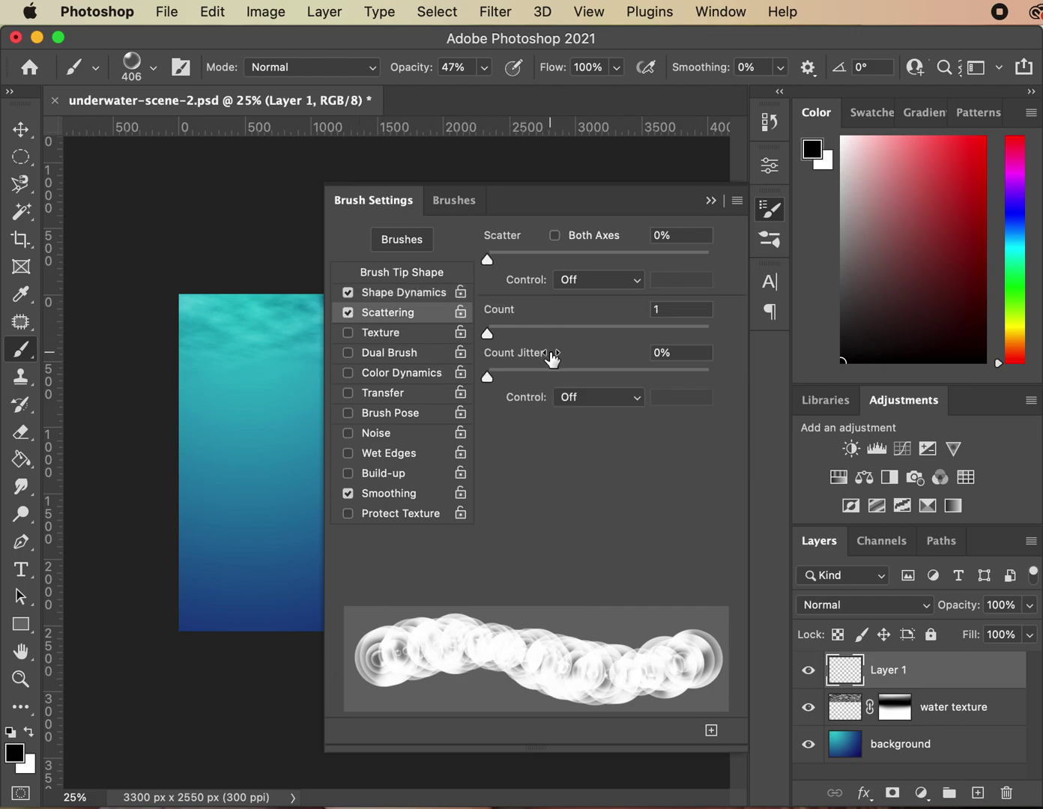
Scatter the bubble brush on both axes at 1000% with raised count jitter.
click(553, 238)
mouse_move(489, 260)
mouse_down()
mouse_move(736, 281)
mouse_move(525, 274)
mouse_move(767, 297)
mouse_move(748, 288)
mouse_up()
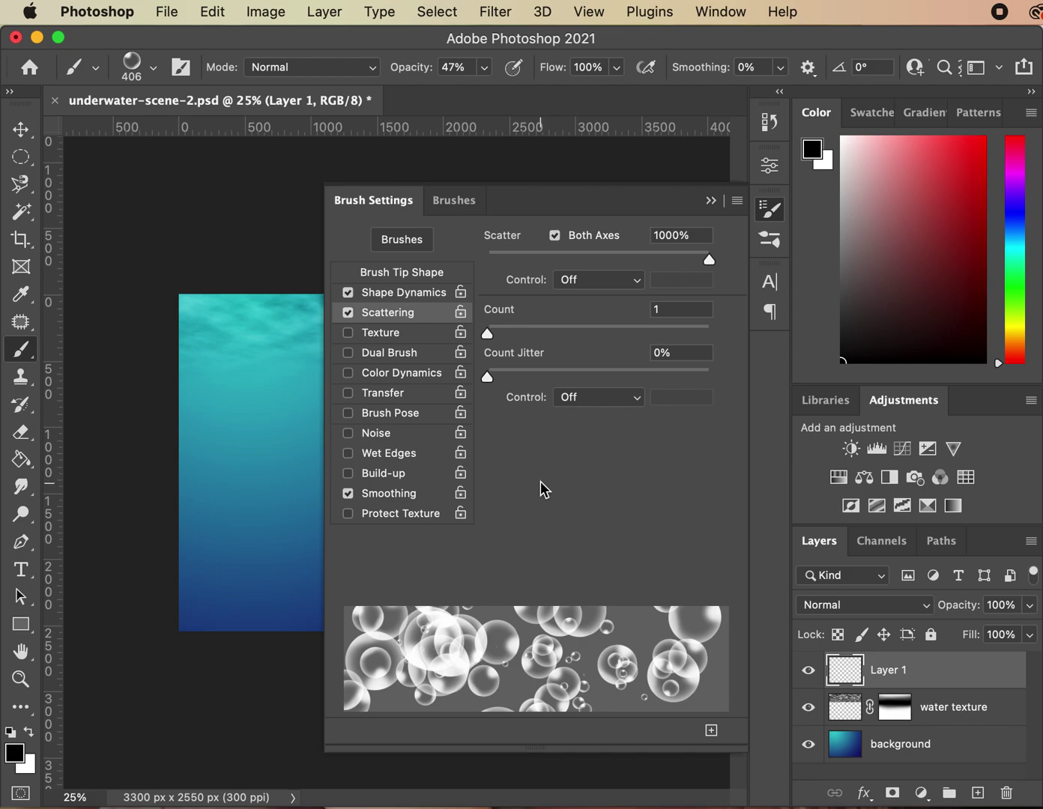
drag(490, 380, 725, 380)
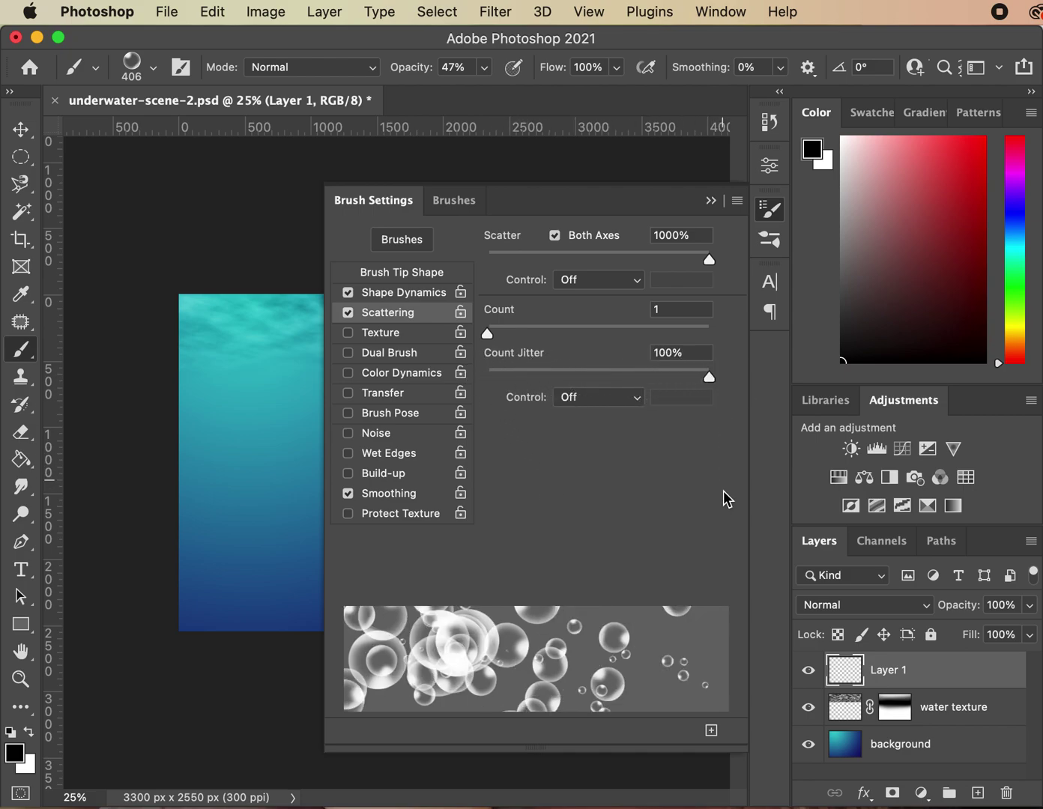
mouse_move(711, 377)
mouse_down()
mouse_move(671, 378)
mouse_move(771, 388)
mouse_up()
click(713, 203)
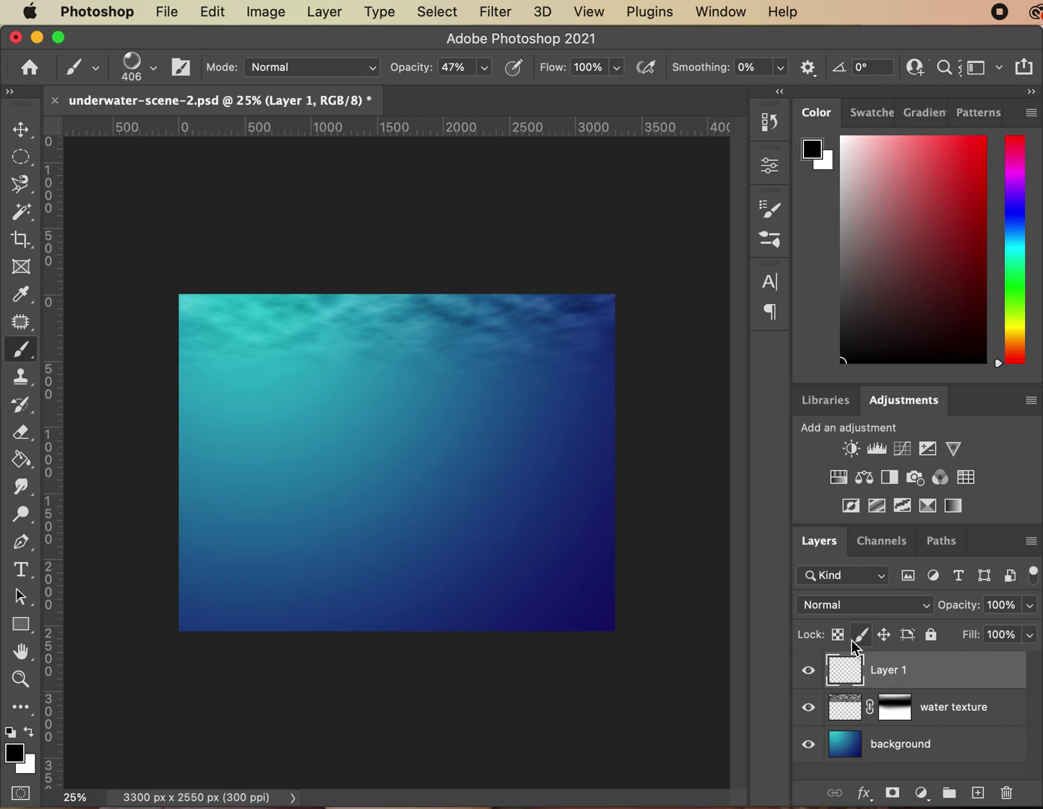
Rename Layer 1 to 'background bubbles' and make white the foreground colour.
double_click(890, 673)
text(background bubbles)
key(Return)
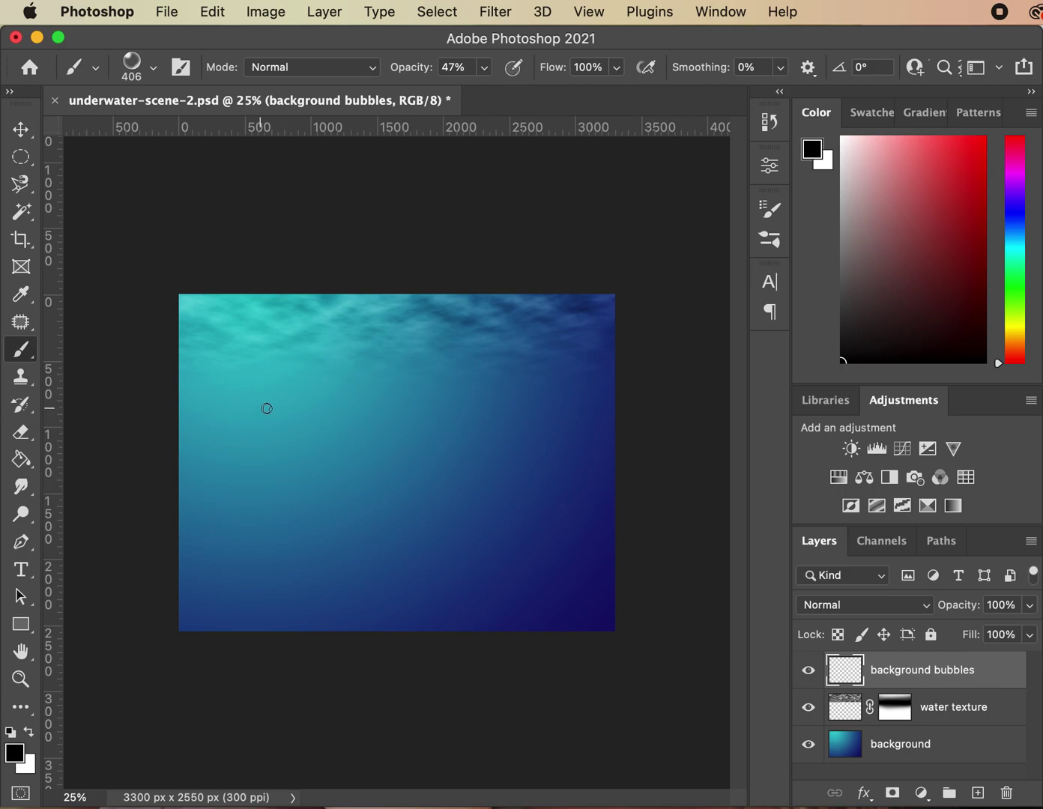
click(28, 730)
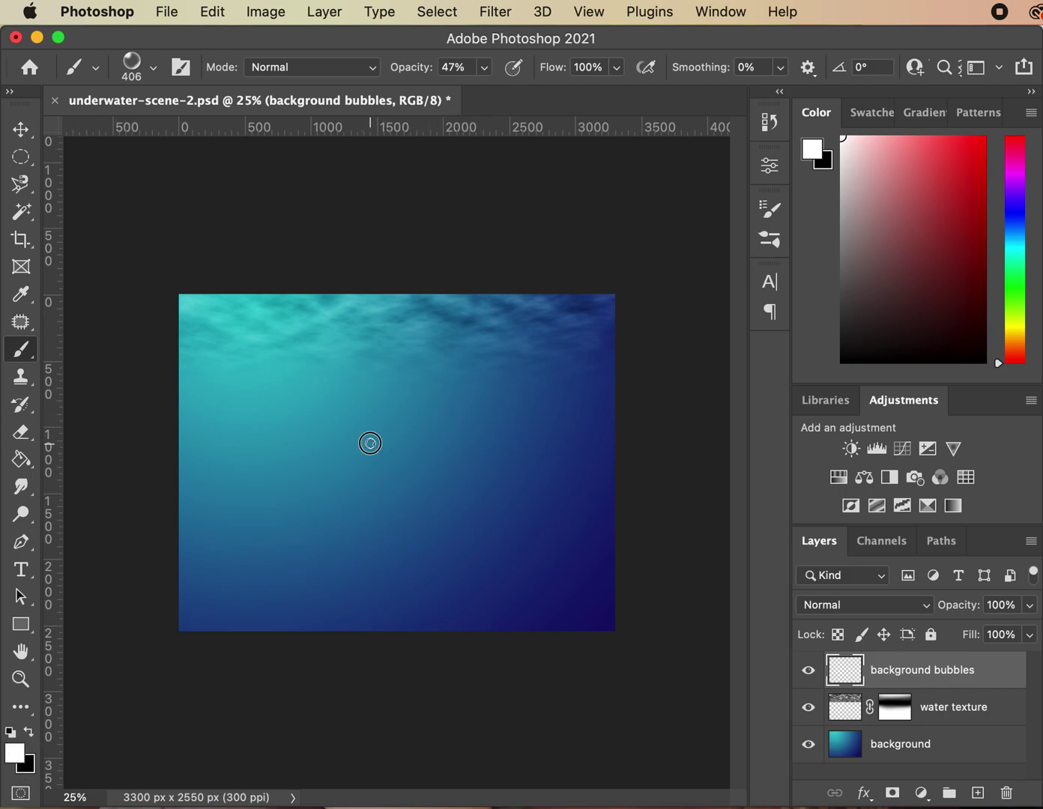
Try several bubble strokes with a smaller brush, undoing each unwanted one.
drag(370, 443, 480, 483)
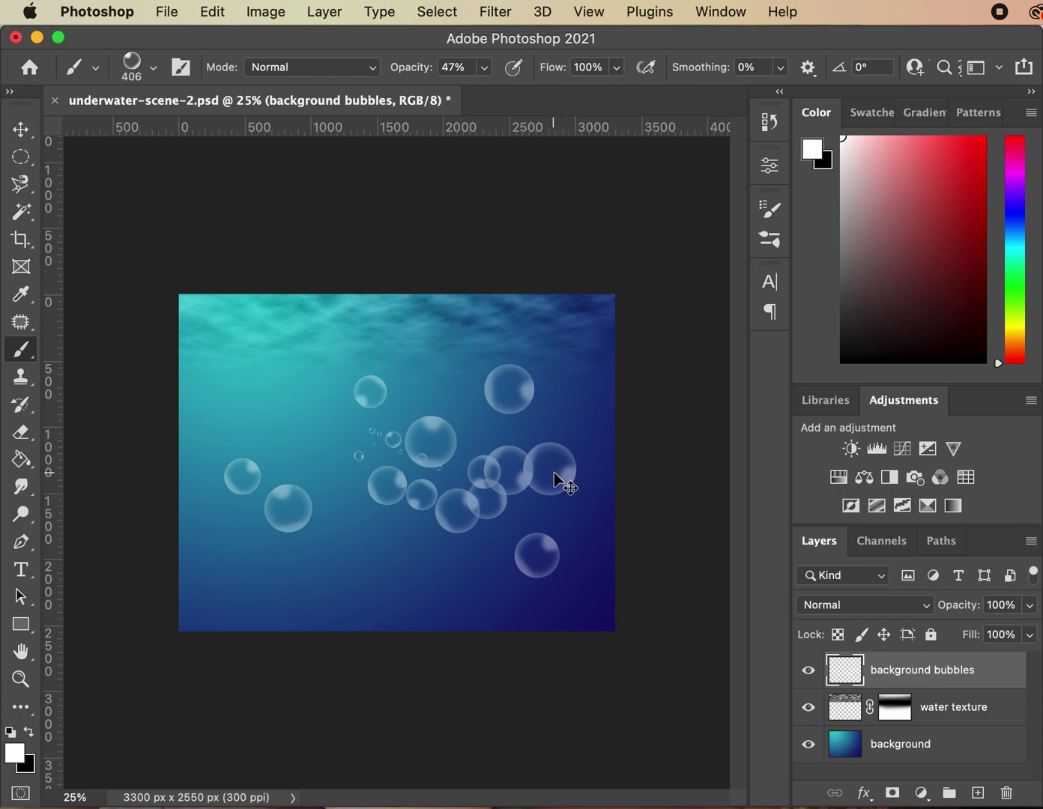
key(super+z)
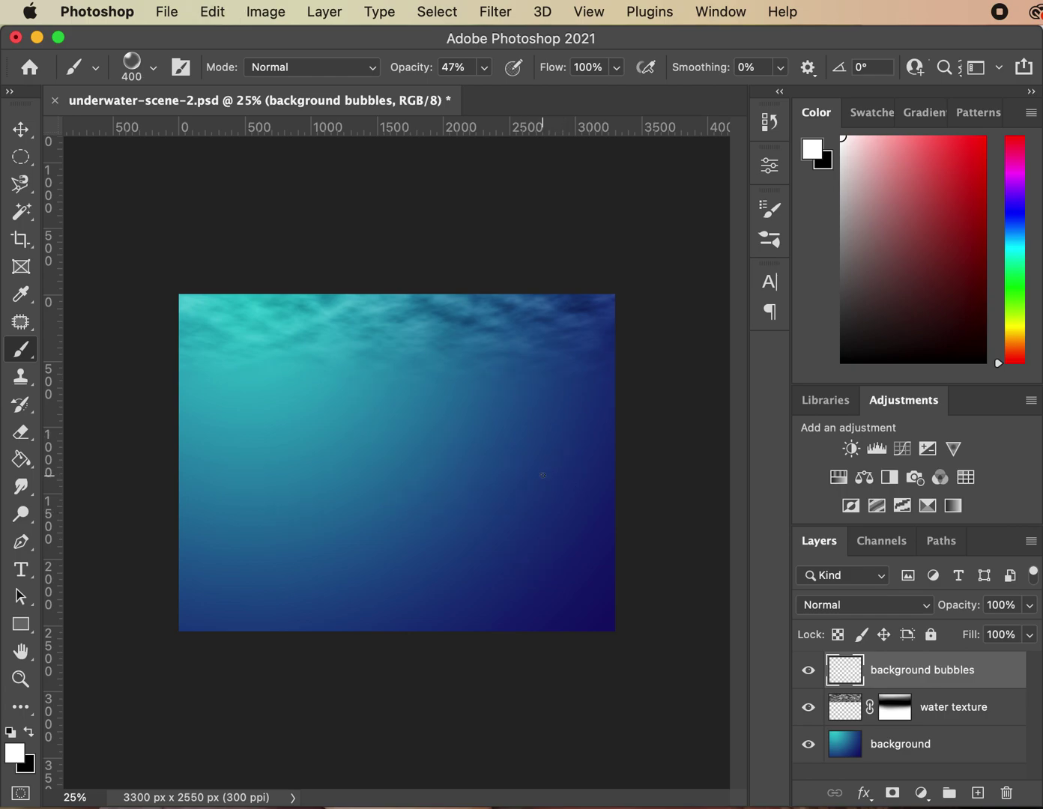
key(bracketleft)
key(bracketleft)
key(bracketleft)
key(bracketleft)
key(bracketleft)
key(bracketleft)
key(bracketleft)
key(bracketleft)
drag(245, 452, 285, 472)
key(super+z)
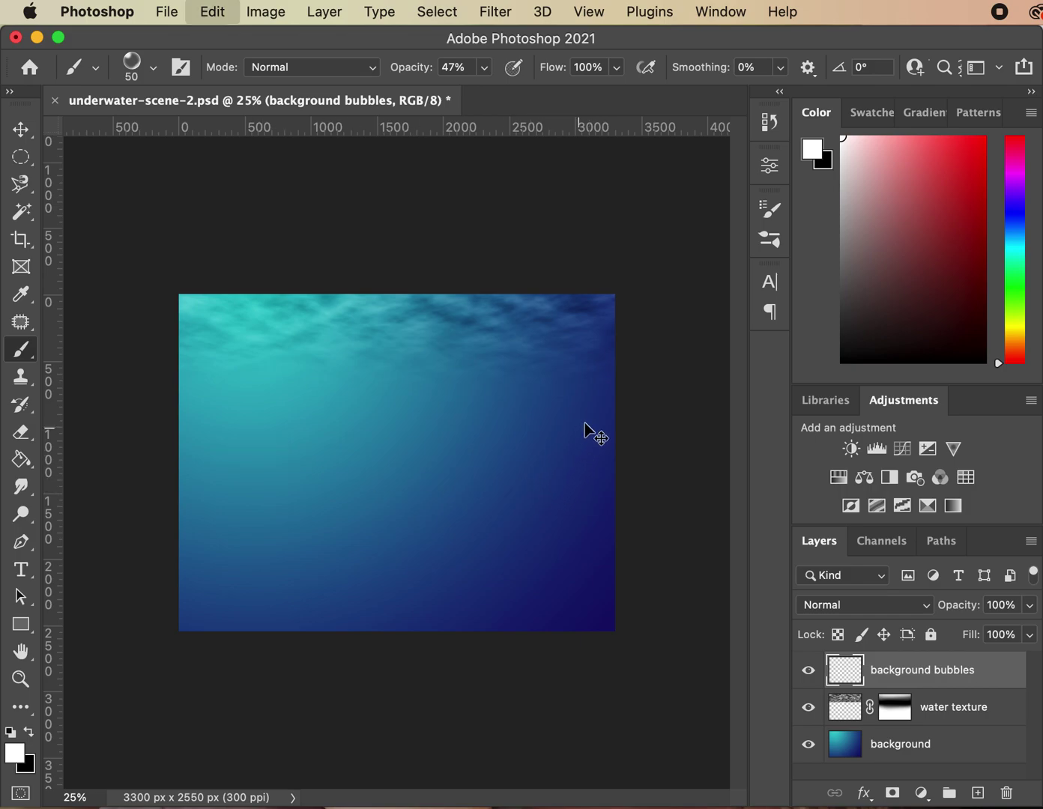
drag(213, 425, 676, 514)
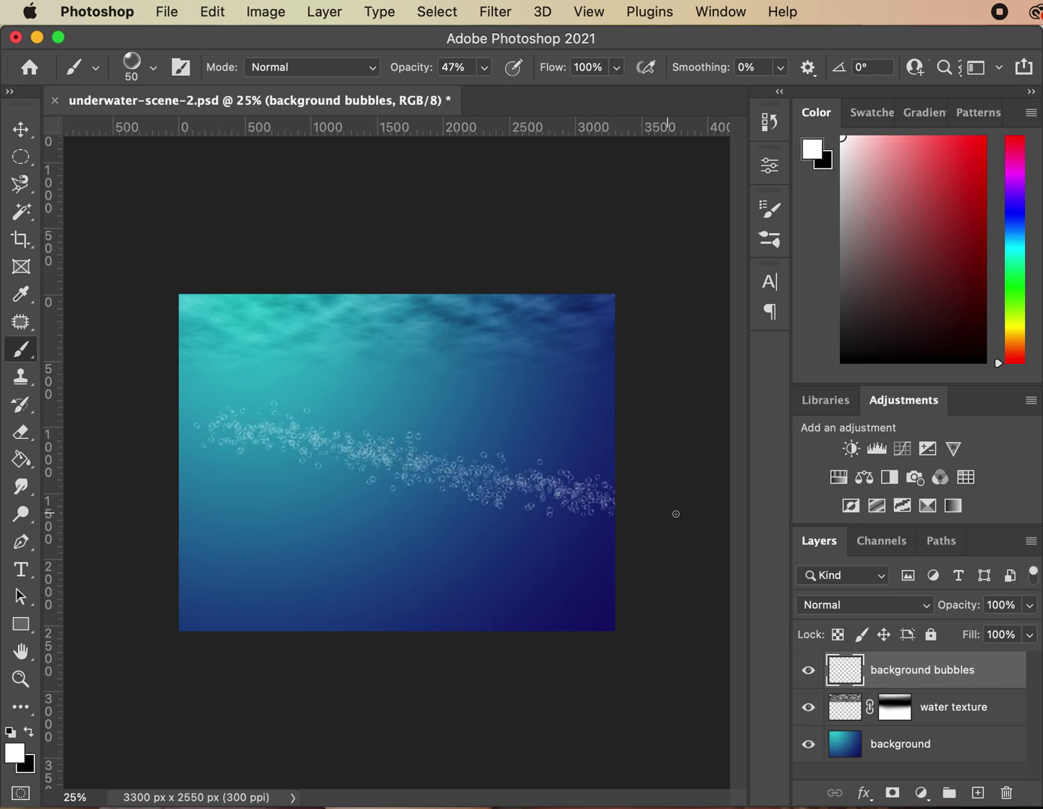
key(super+z)
mouse_move(199, 408)
mouse_down()
mouse_move(257, 441)
mouse_move(219, 469)
mouse_up()
key(super+z)
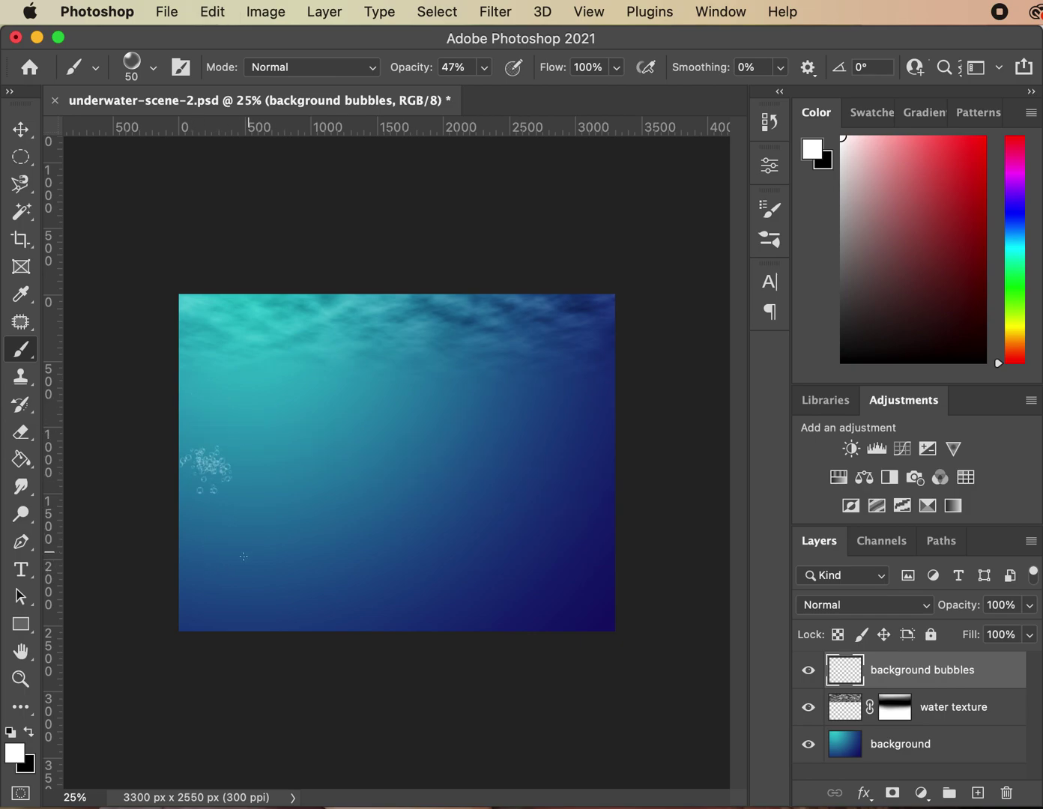
mouse_move(227, 583)
mouse_down()
mouse_move(449, 418)
mouse_move(643, 385)
mouse_move(611, 437)
mouse_move(613, 451)
mouse_move(512, 460)
mouse_move(492, 504)
mouse_move(491, 483)
mouse_move(509, 487)
mouse_move(526, 468)
mouse_up()
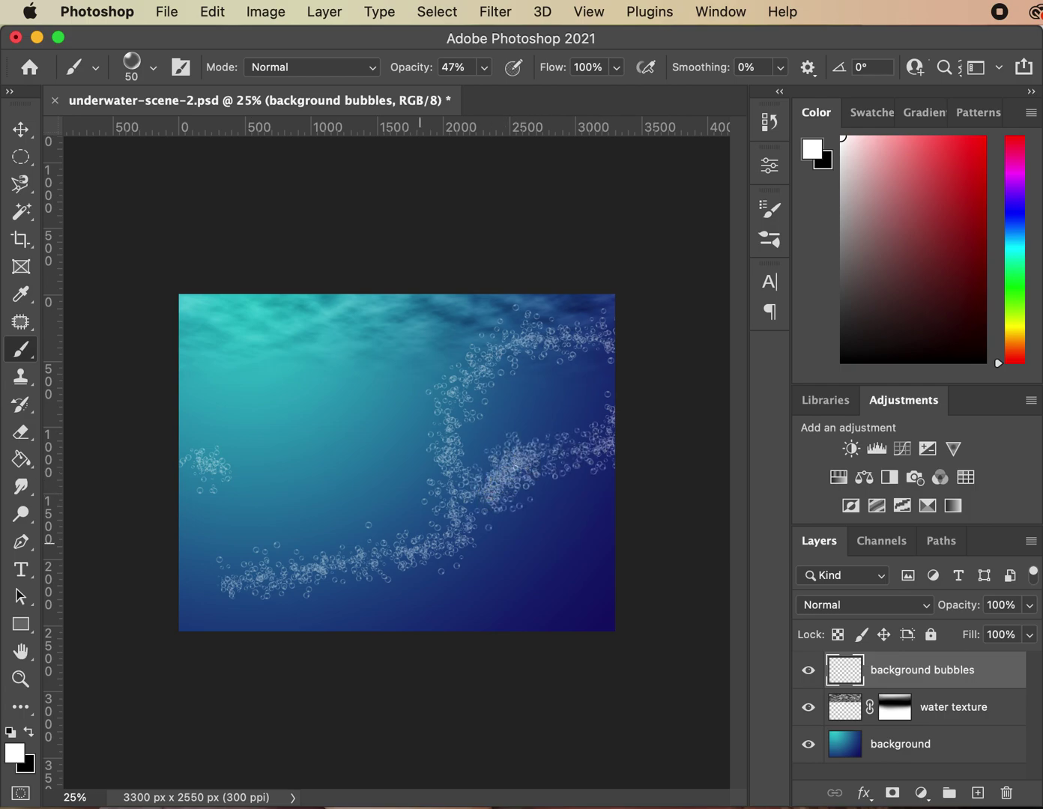
key(super+z)
key(super+z)
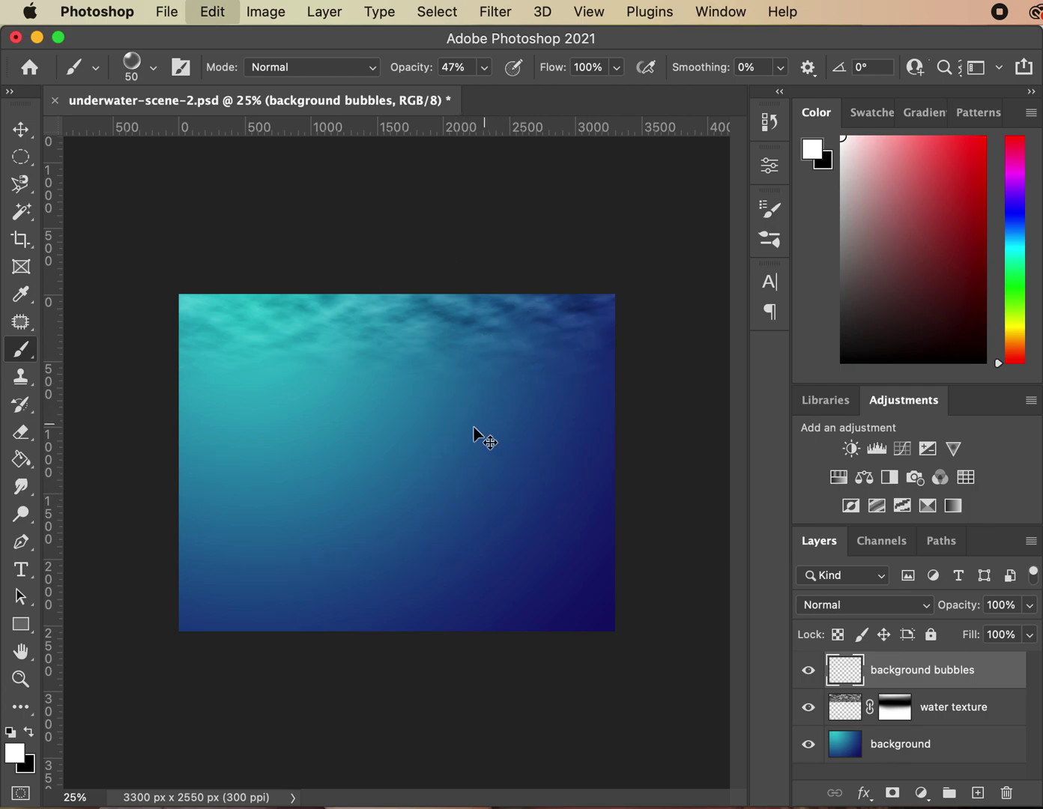
Dab bubble clusters on the left, right, lower middle and bottom of the water.
click(533, 469)
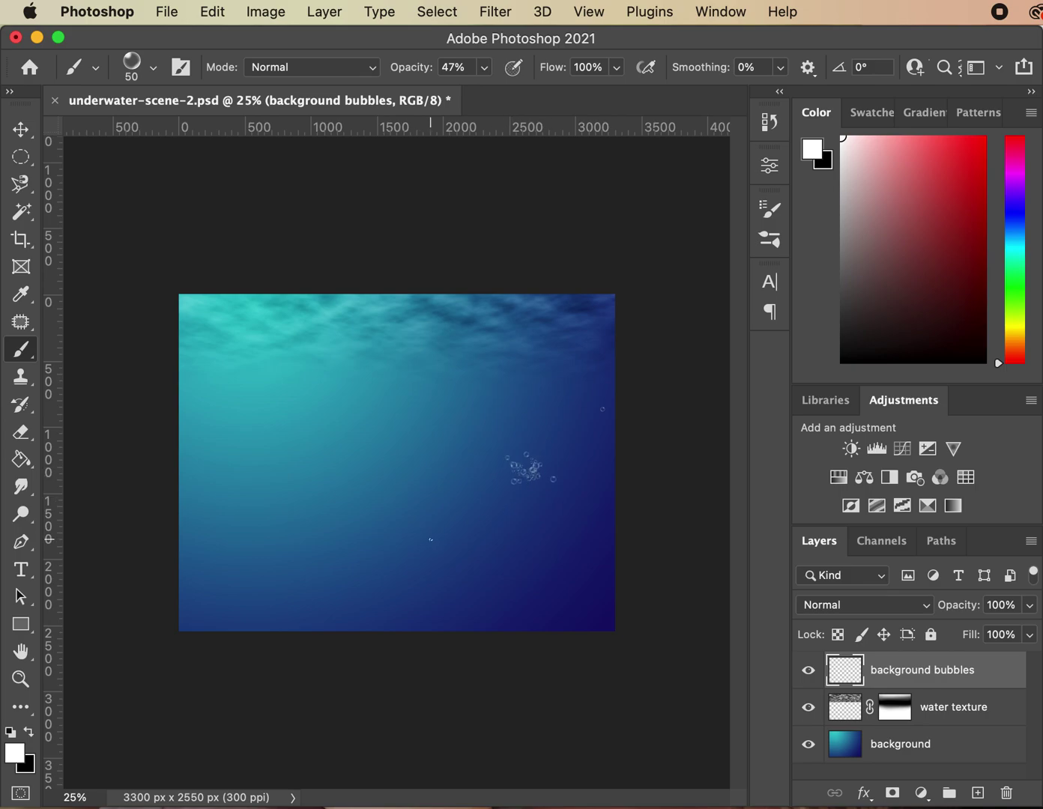
click(215, 424)
click(319, 581)
click(234, 532)
click(462, 591)
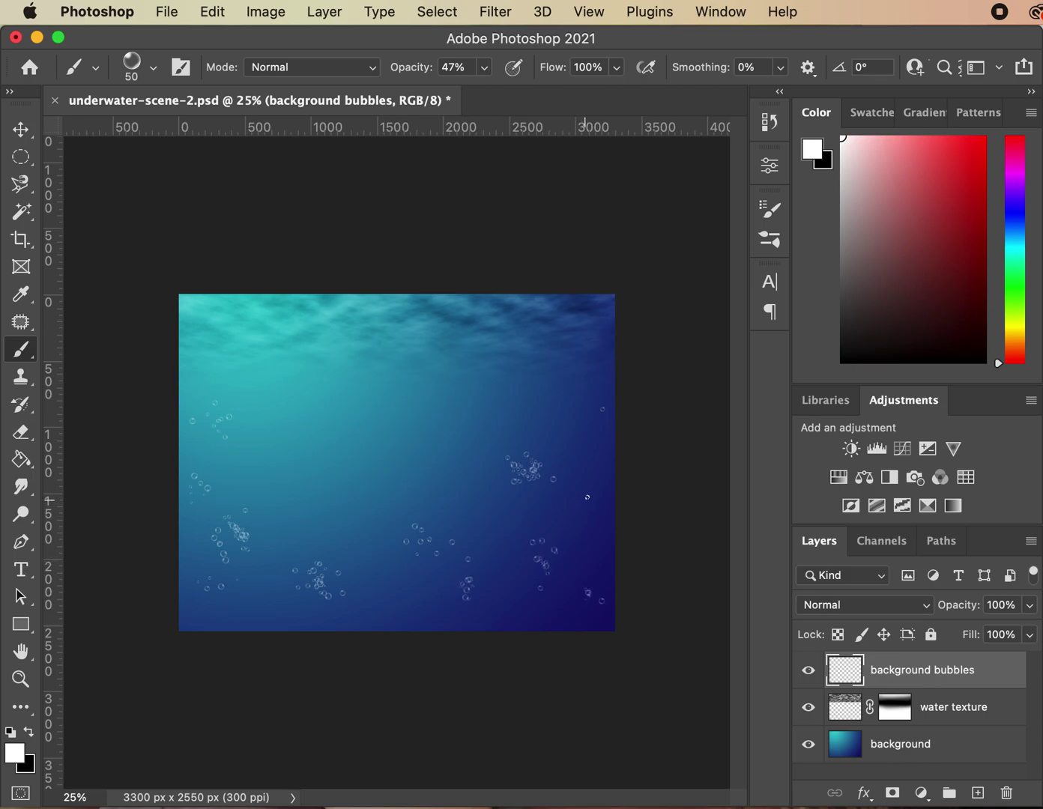
click(585, 500)
click(611, 443)
click(540, 620)
click(198, 609)
click(248, 603)
click(198, 443)
Scatter more clusters along the lower water and fill gaps on the right and left-middle.
click(278, 577)
click(304, 618)
click(446, 610)
click(502, 620)
click(535, 517)
click(578, 403)
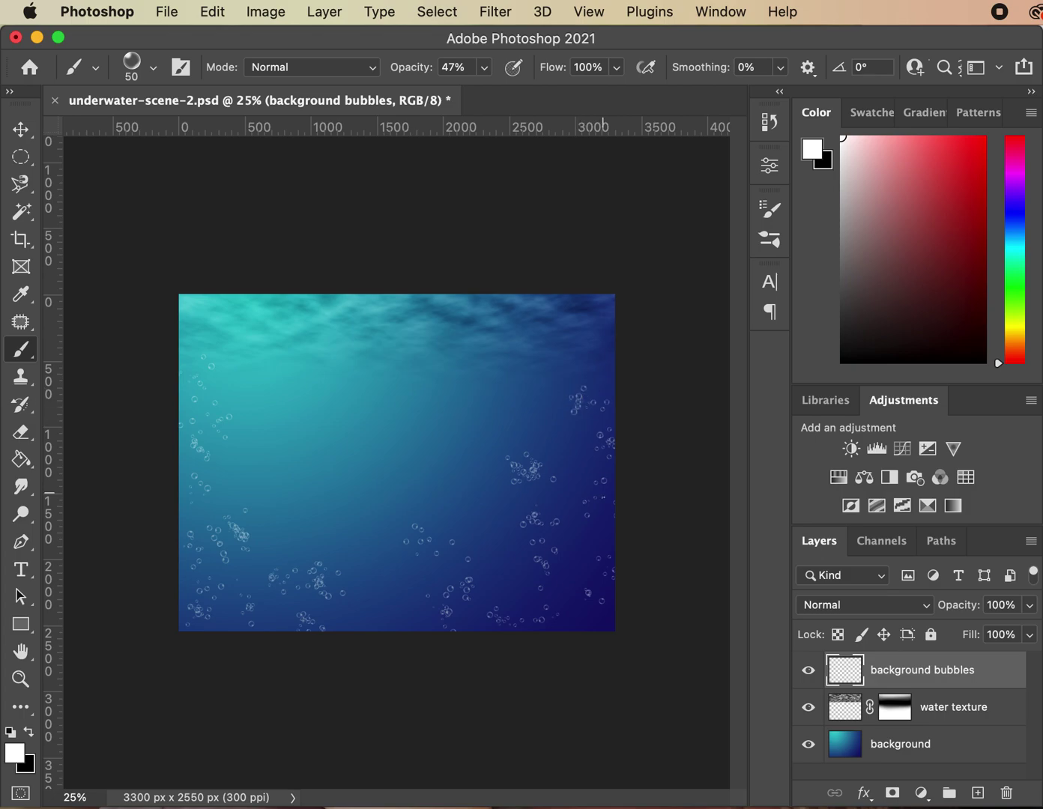
click(375, 593)
click(280, 450)
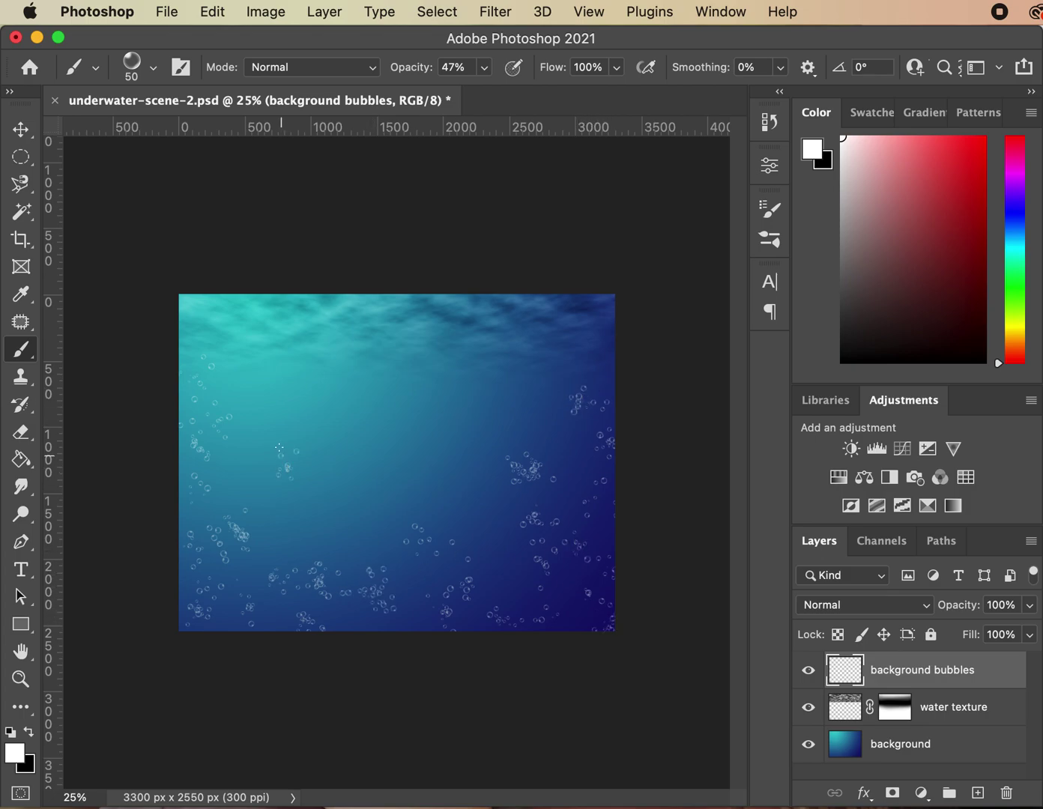
click(245, 457)
click(277, 518)
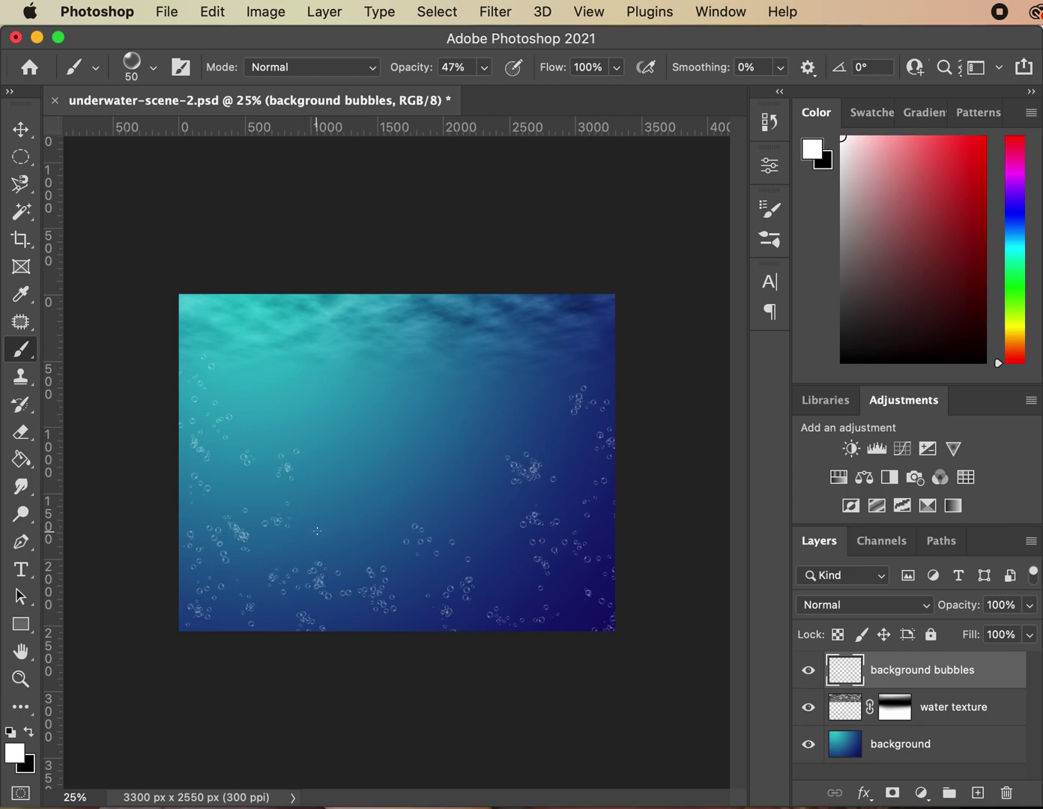
click(254, 397)
Add bubble patches on the right side and centre, undoing overly dense strokes.
drag(482, 514, 611, 337)
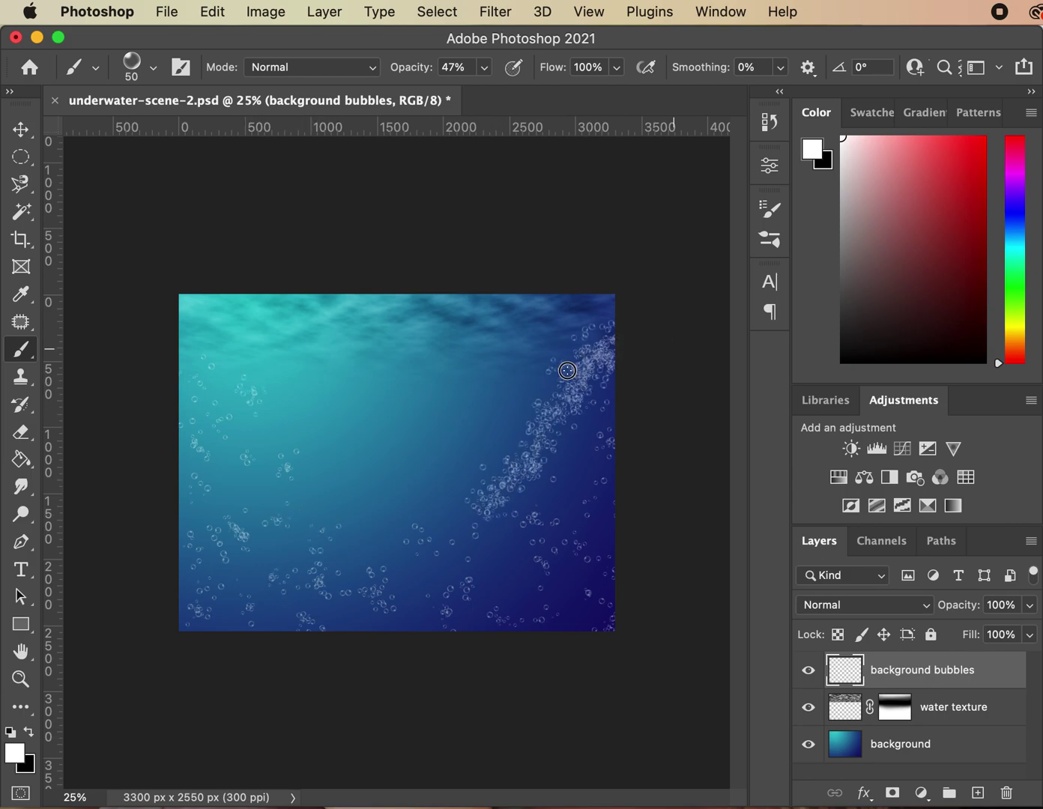
drag(624, 434, 568, 474)
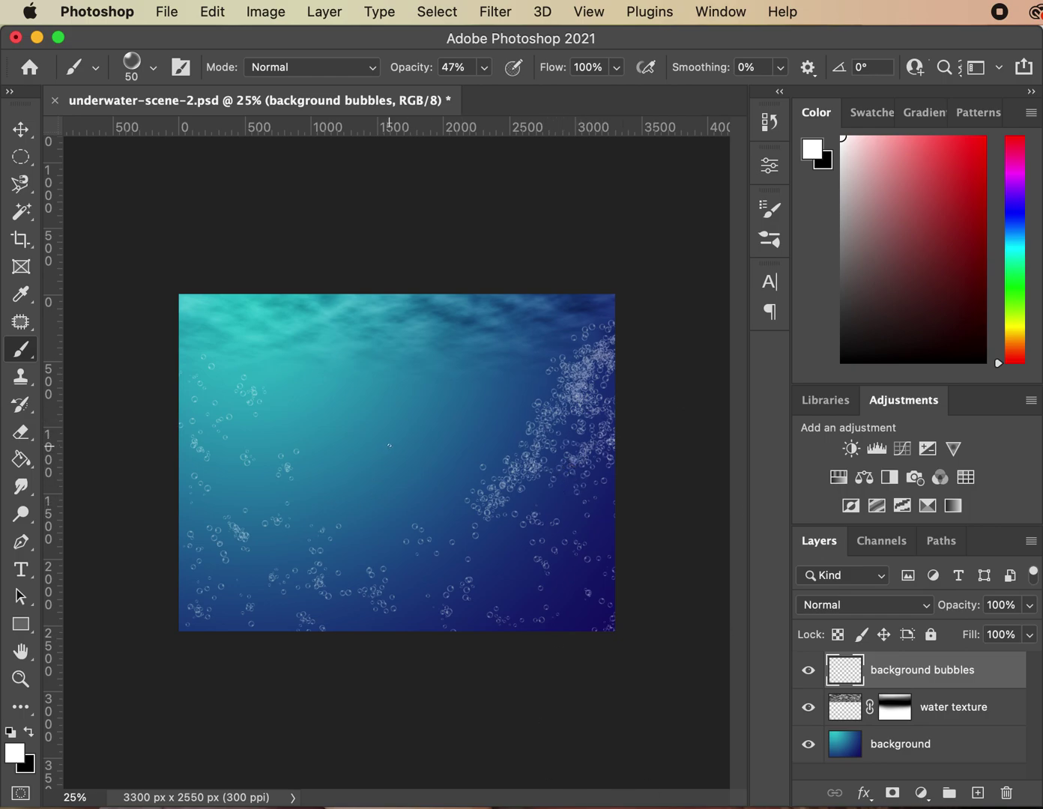
key(super+z)
drag(482, 537, 525, 514)
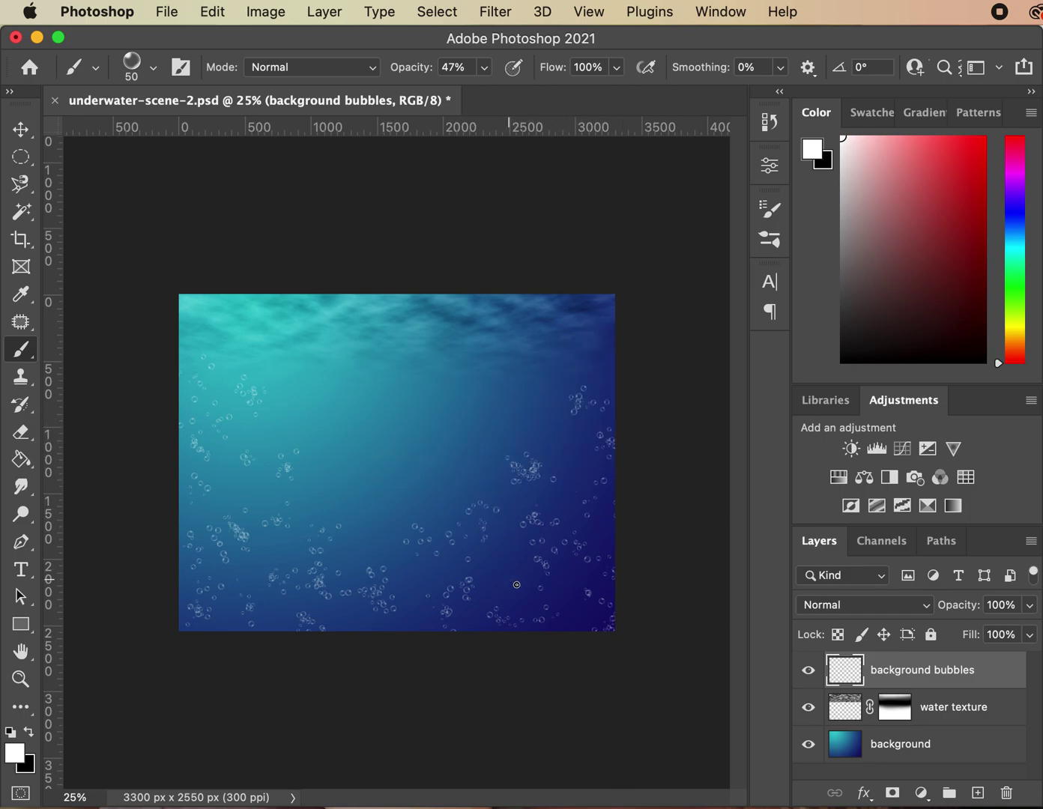
drag(517, 585, 496, 572)
drag(550, 435, 533, 417)
click(336, 470)
drag(385, 417, 394, 438)
key(super+z)
click(481, 428)
click(381, 489)
click(443, 464)
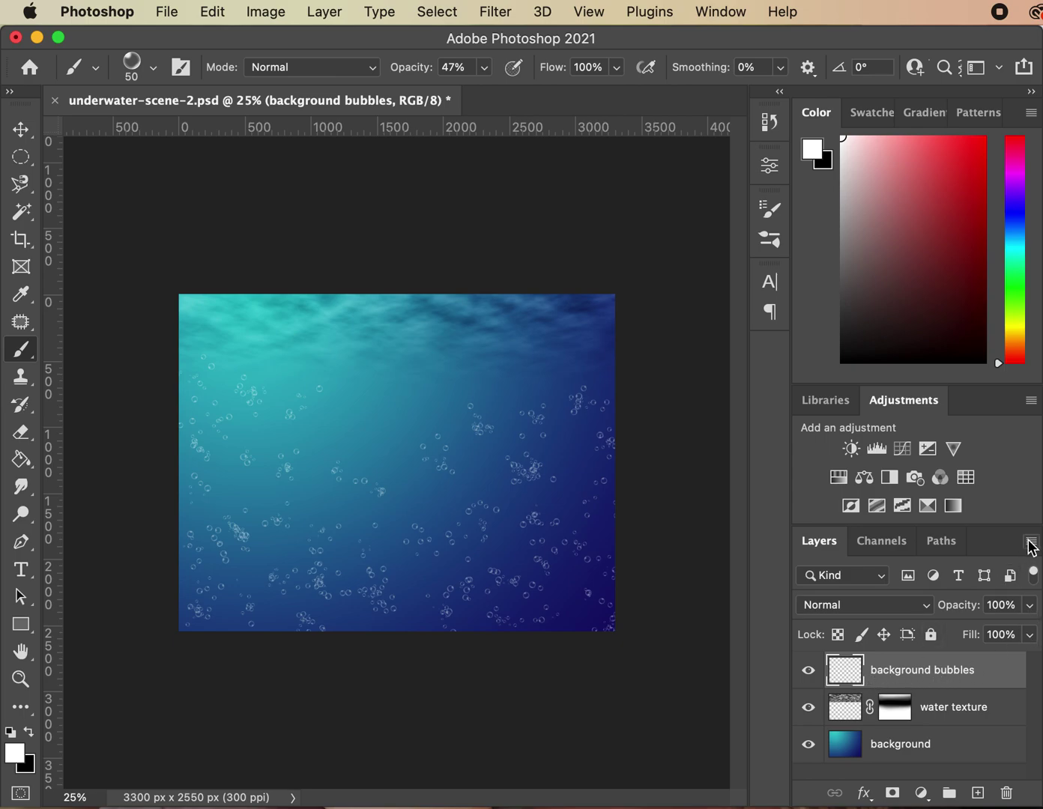
Apply a plain Blur filter to the background bubbles smart object.
mouse_move(1033, 561)
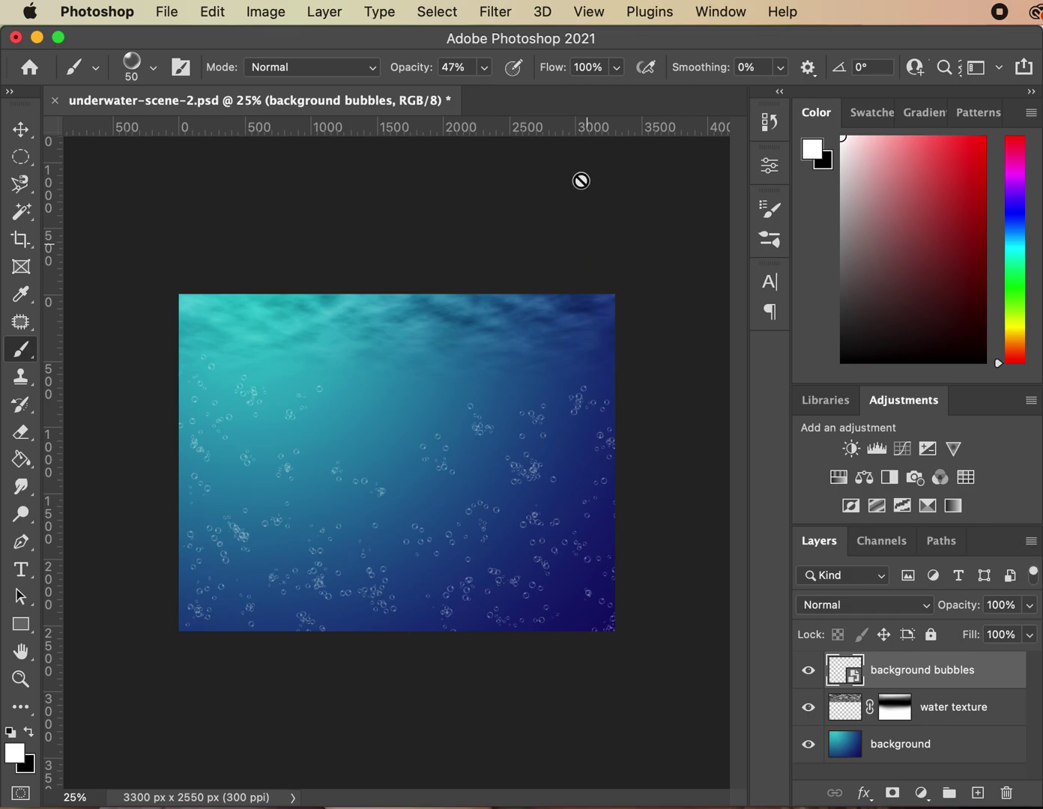
click(496, 14)
mouse_move(551, 288)
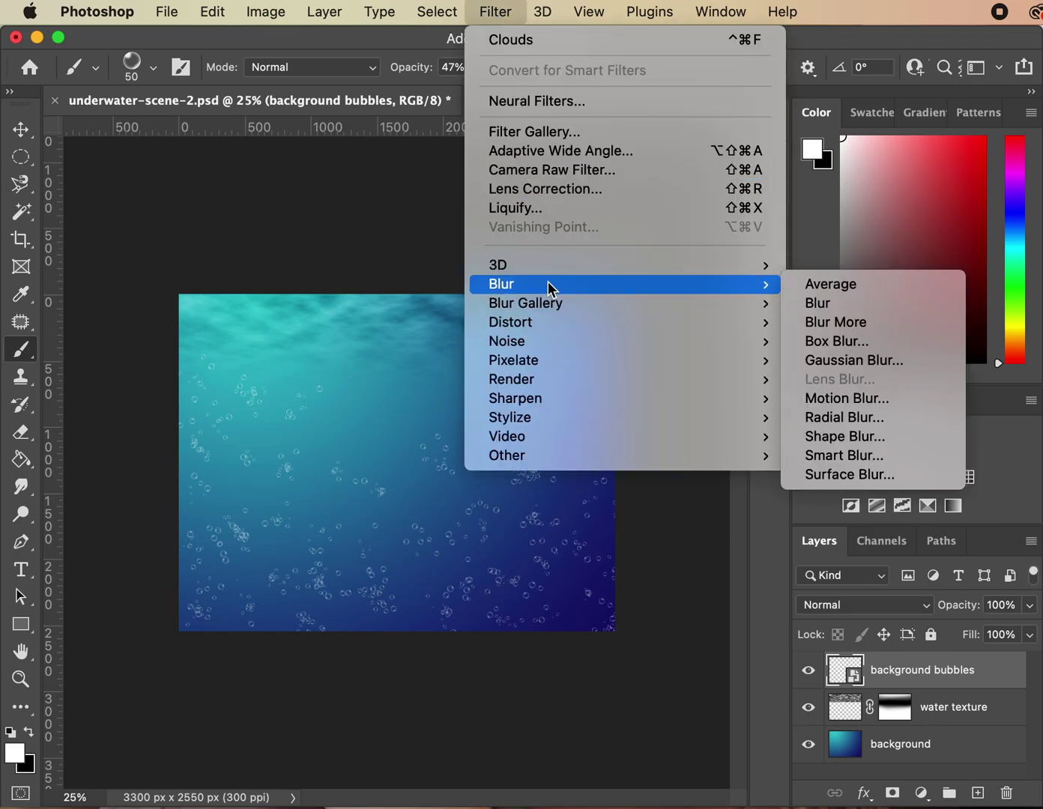
click(852, 304)
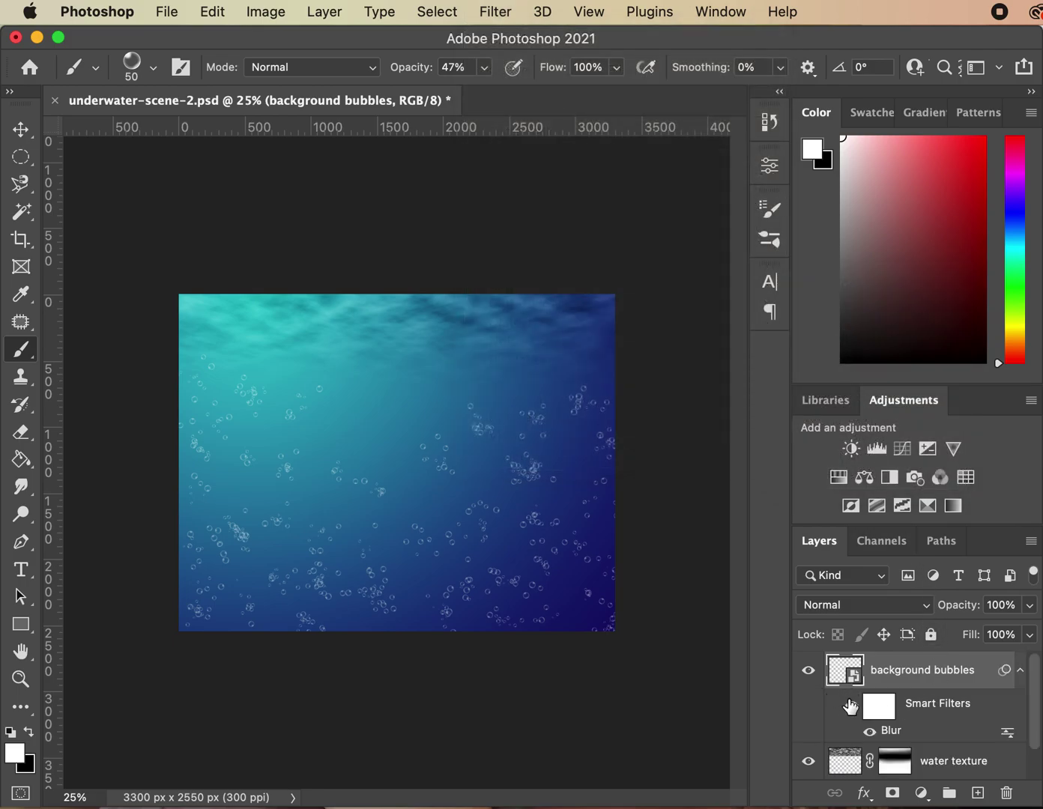
Set the Blur smart filter's blending opacity to 100%.
double_click(899, 731)
key(super)
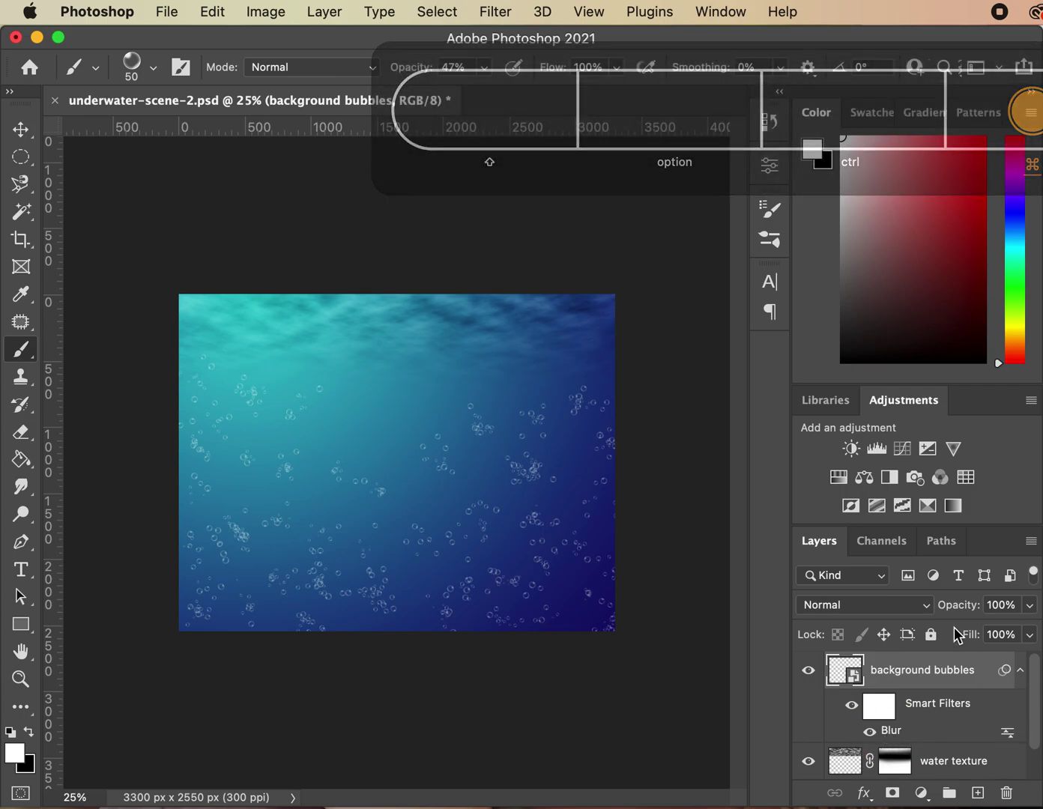
double_click(1009, 735)
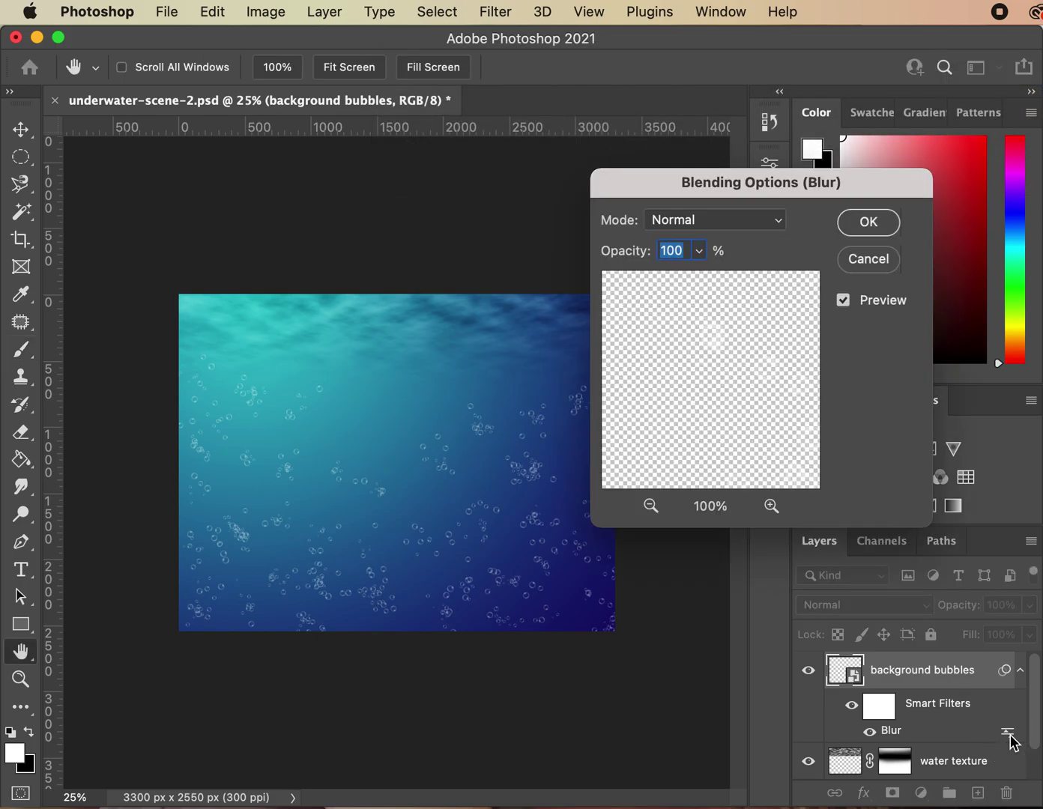
click(700, 251)
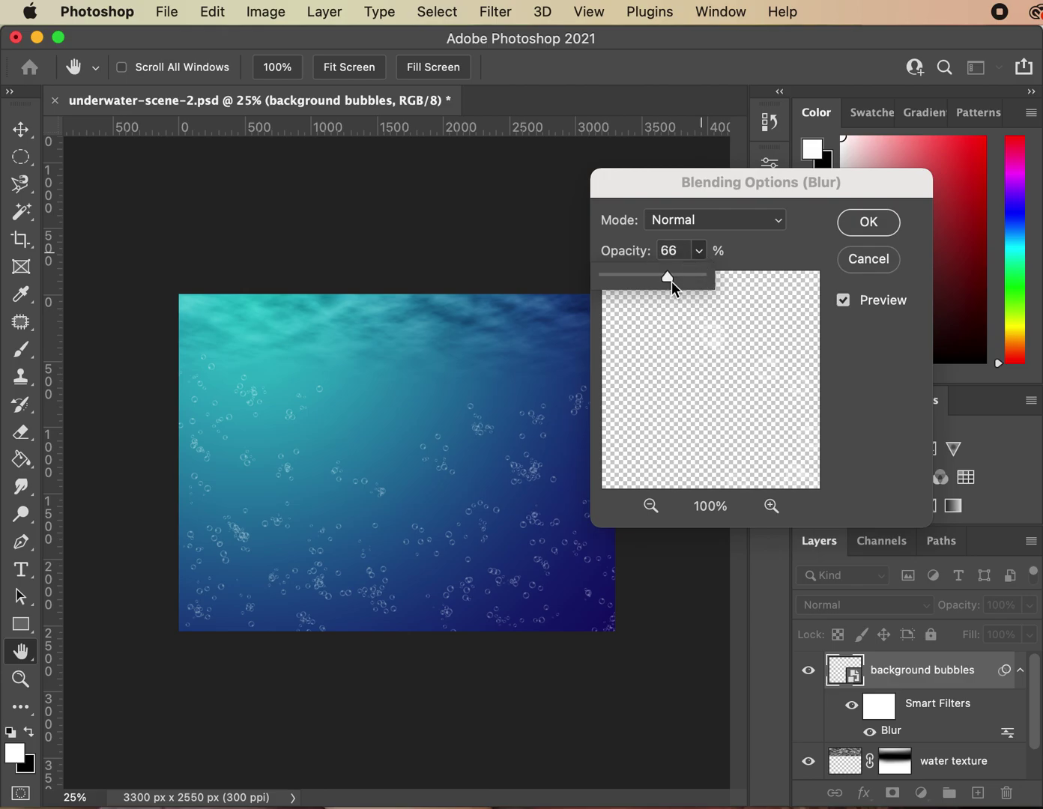
drag(669, 279, 709, 277)
click(858, 257)
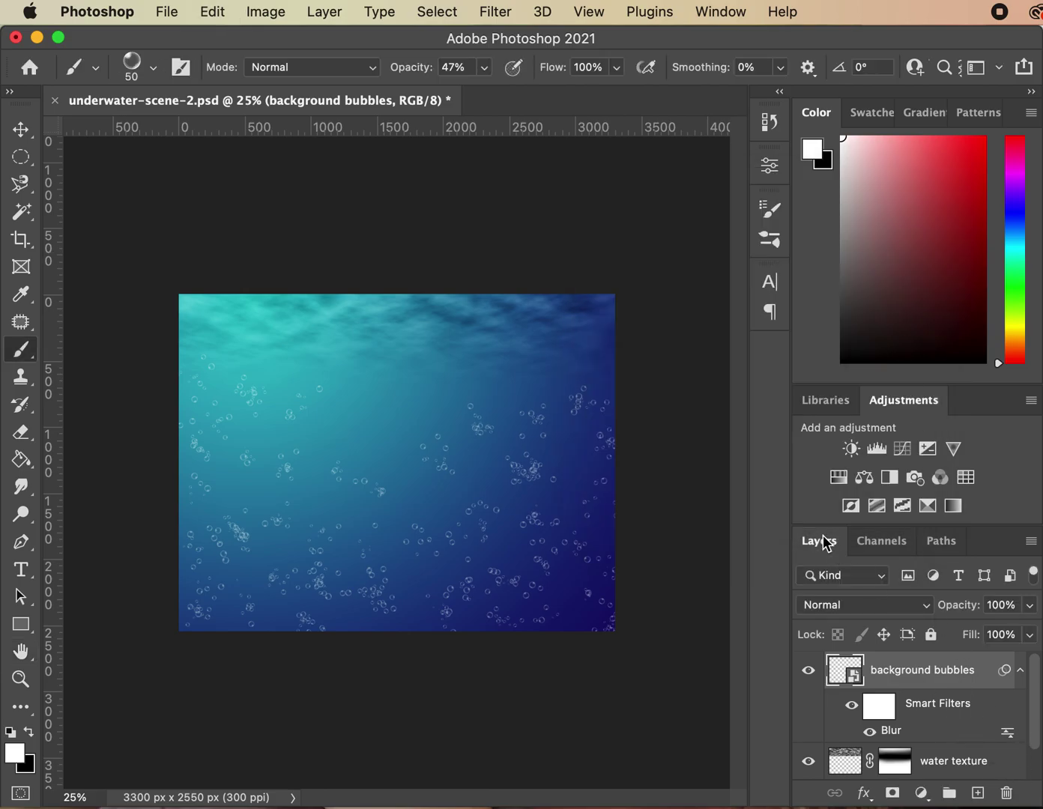
Revert the history to just after the Convert to Smart Object step.
click(778, 125)
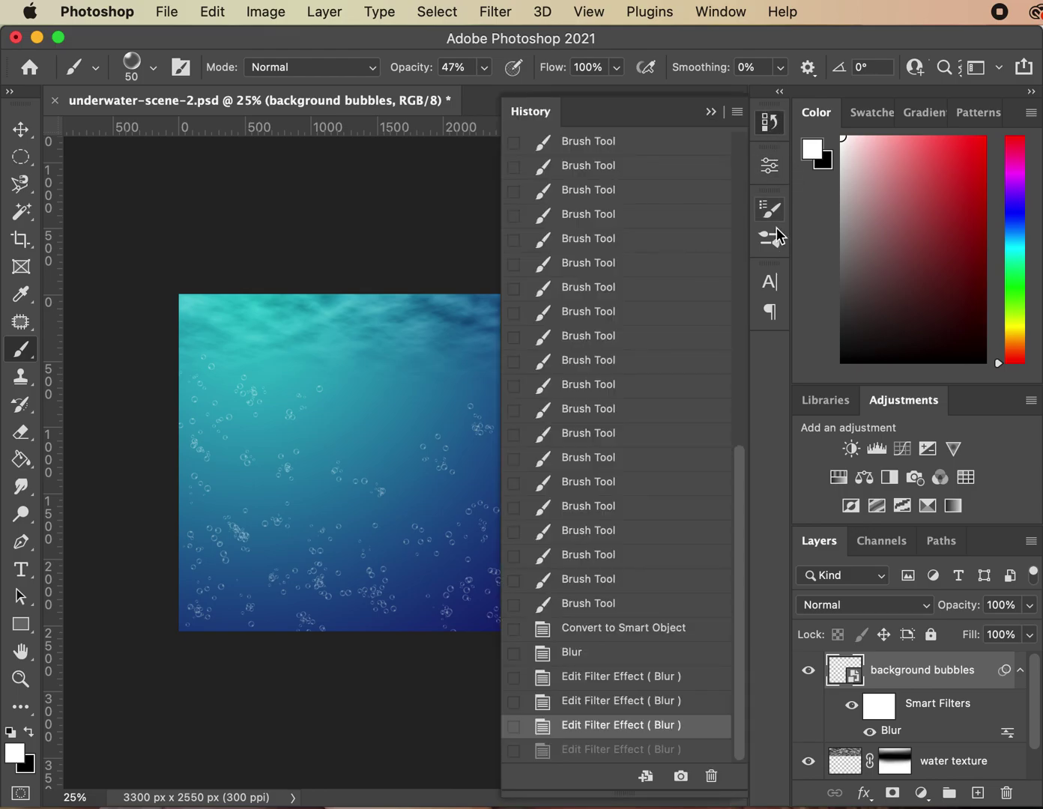
click(608, 697)
click(577, 676)
click(574, 653)
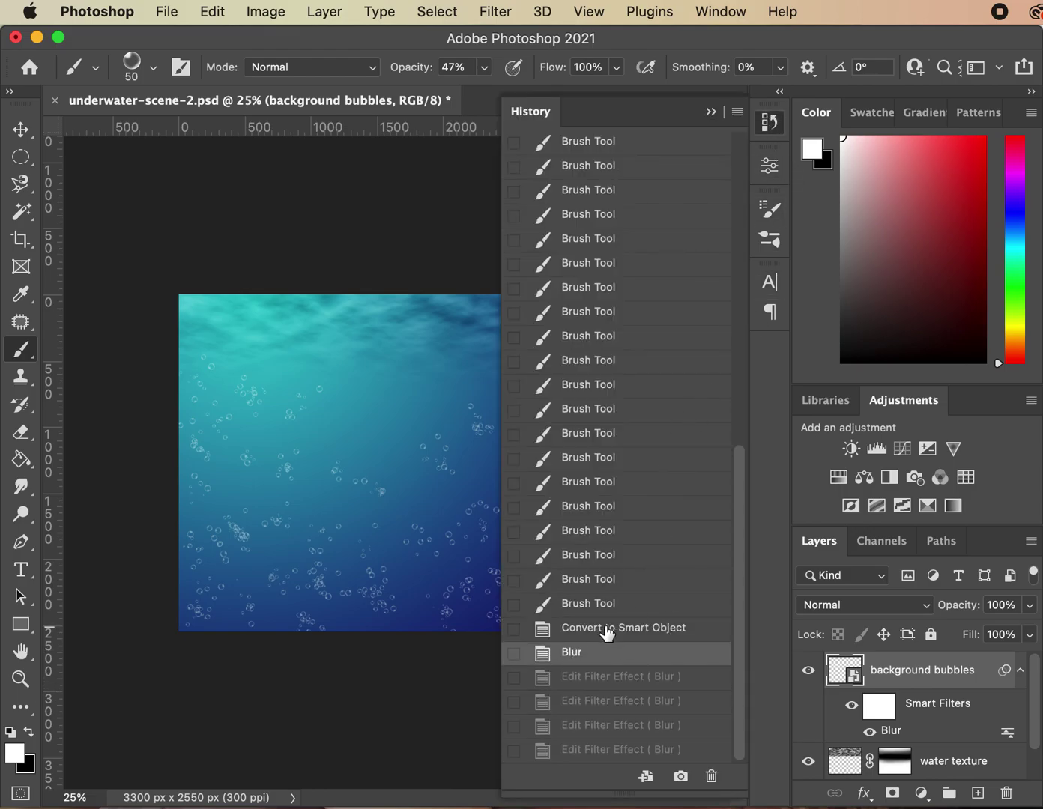
click(609, 628)
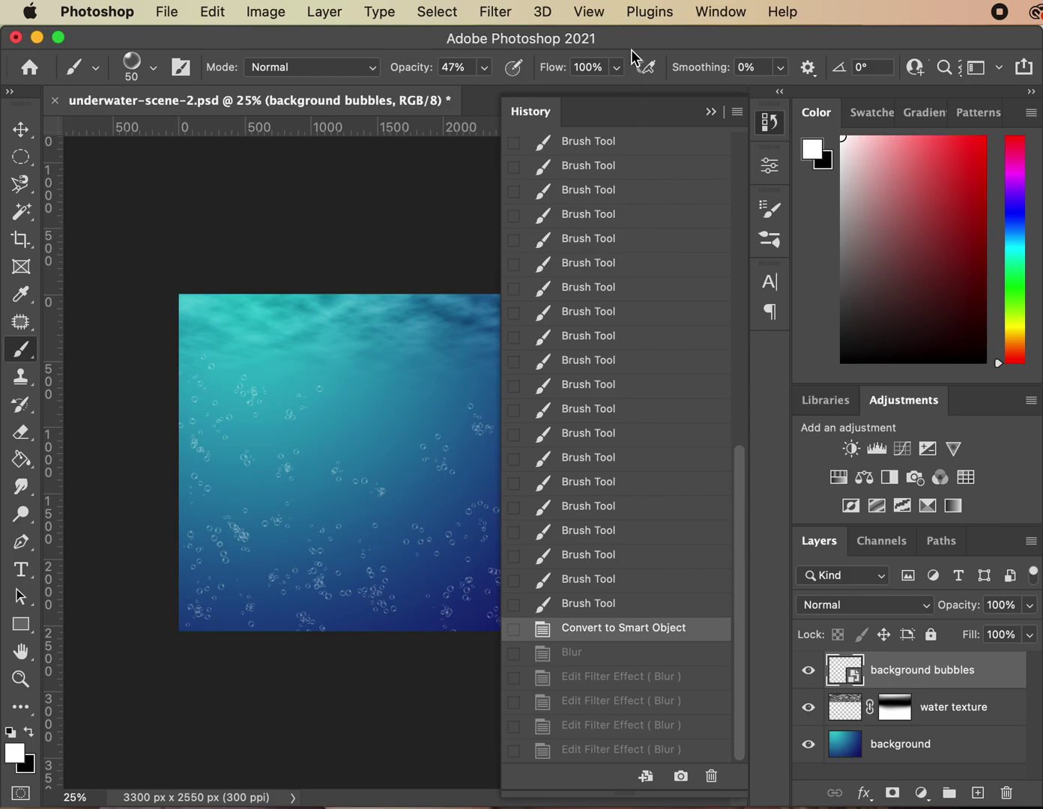
click(710, 109)
Apply a Gaussian Blur with a 5.6-pixel radius to the background bubbles.
click(590, 14)
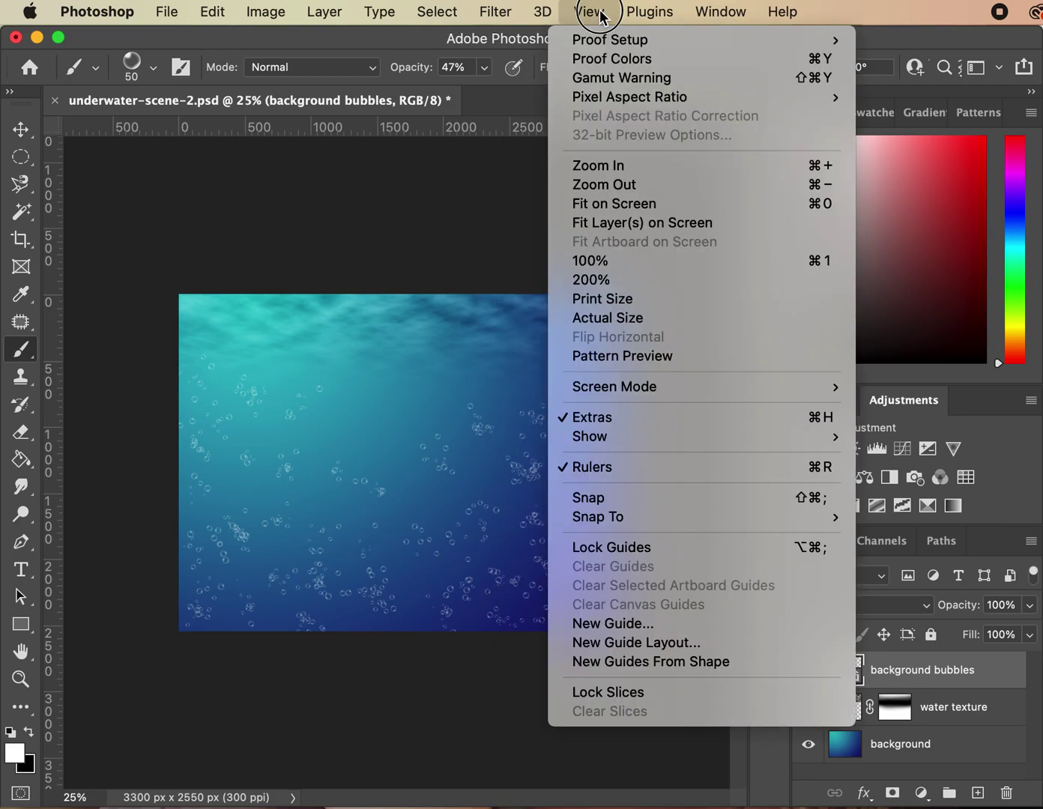
mouse_move(496, 14)
mouse_move(556, 288)
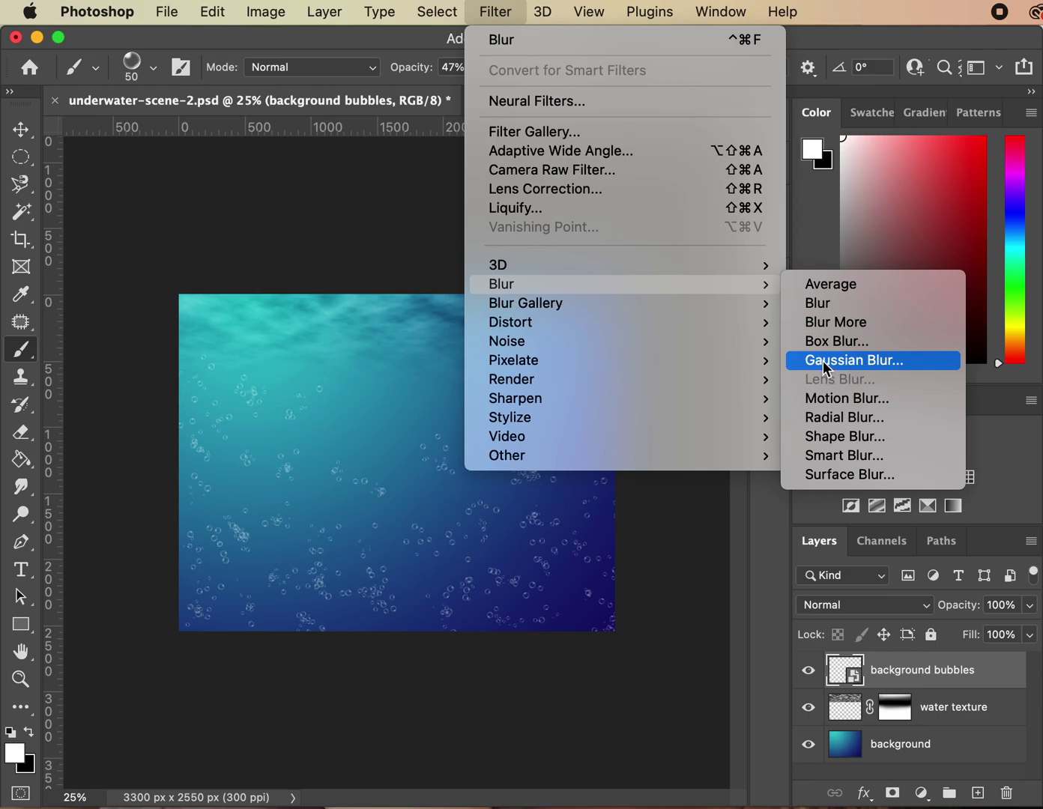
click(823, 360)
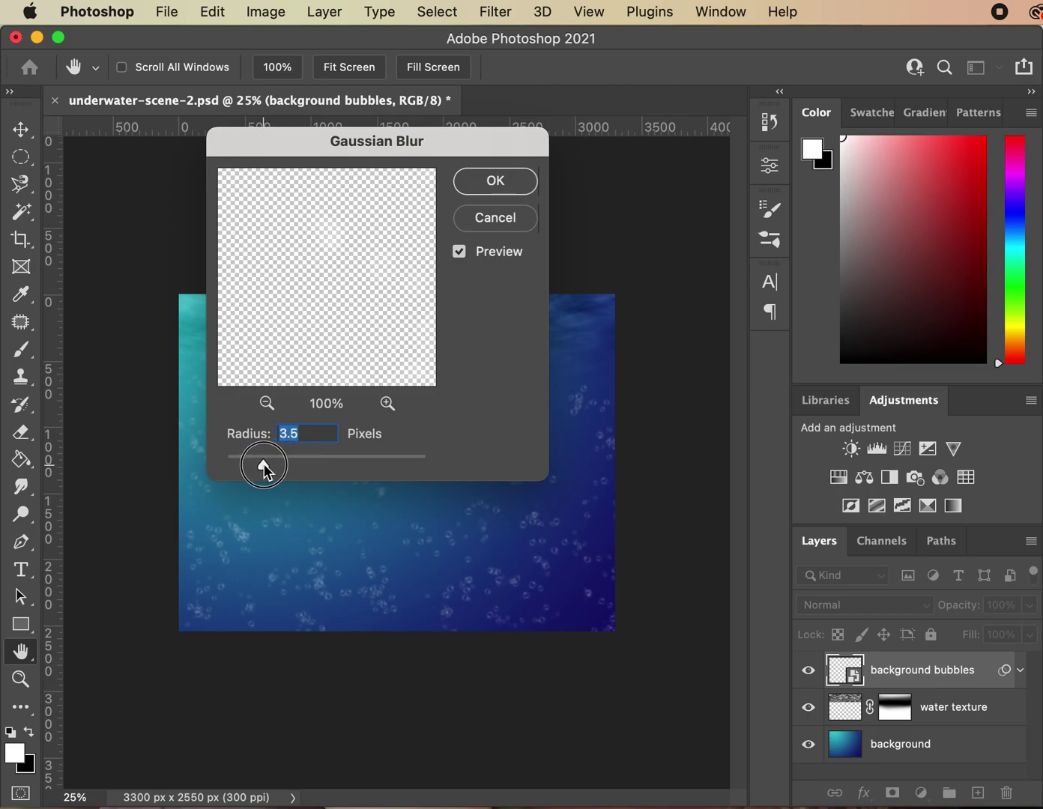
drag(279, 465, 284, 464)
click(508, 182)
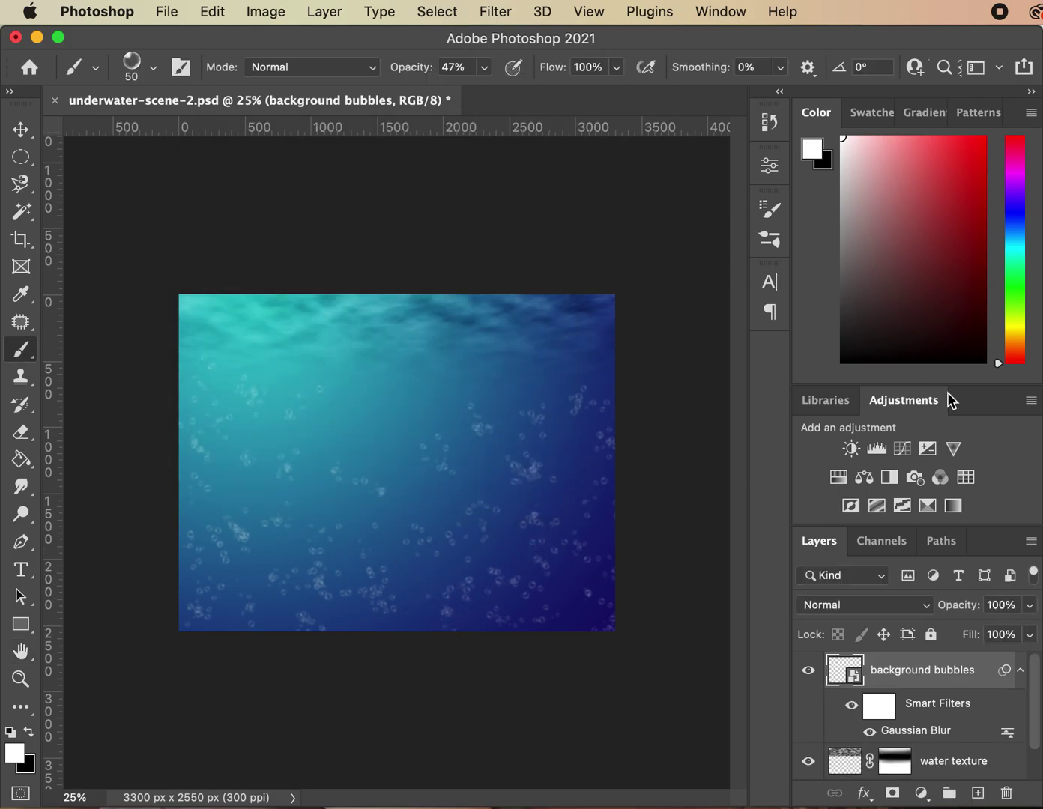
Lower the background bubbles opacity to about 39% and toggle the Gaussian Blur to compare.
click(1032, 616)
drag(1014, 639, 970, 645)
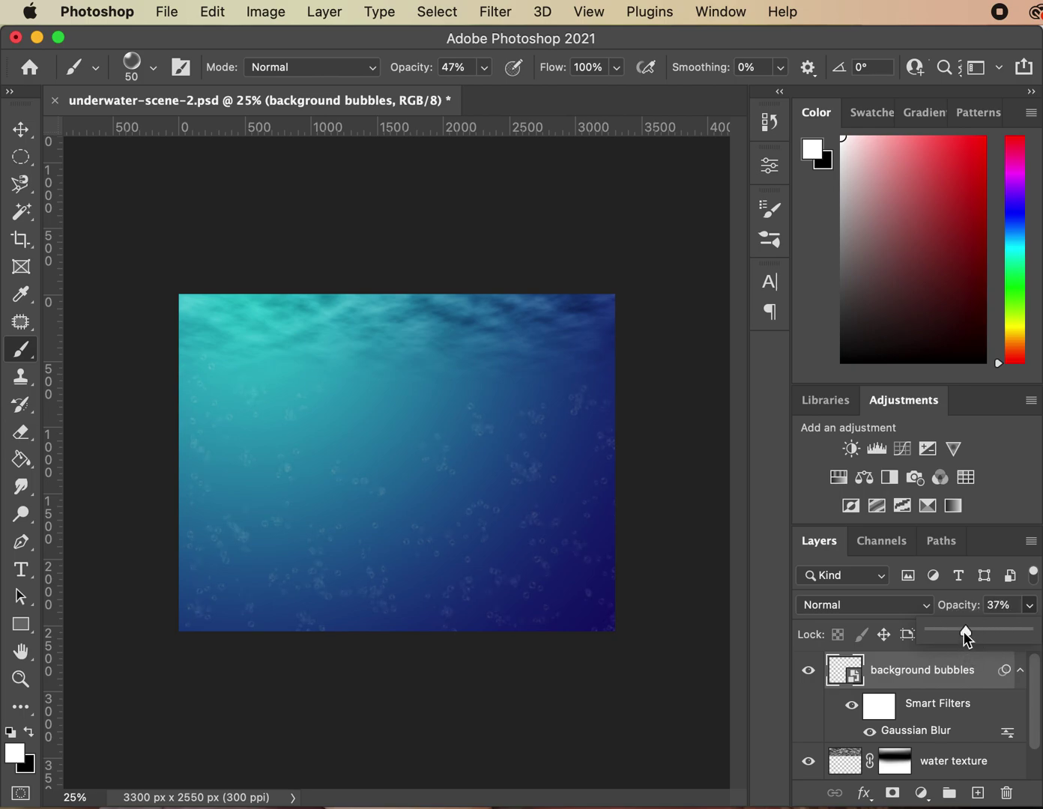
drag(964, 631, 975, 626)
drag(975, 627, 969, 638)
click(800, 713)
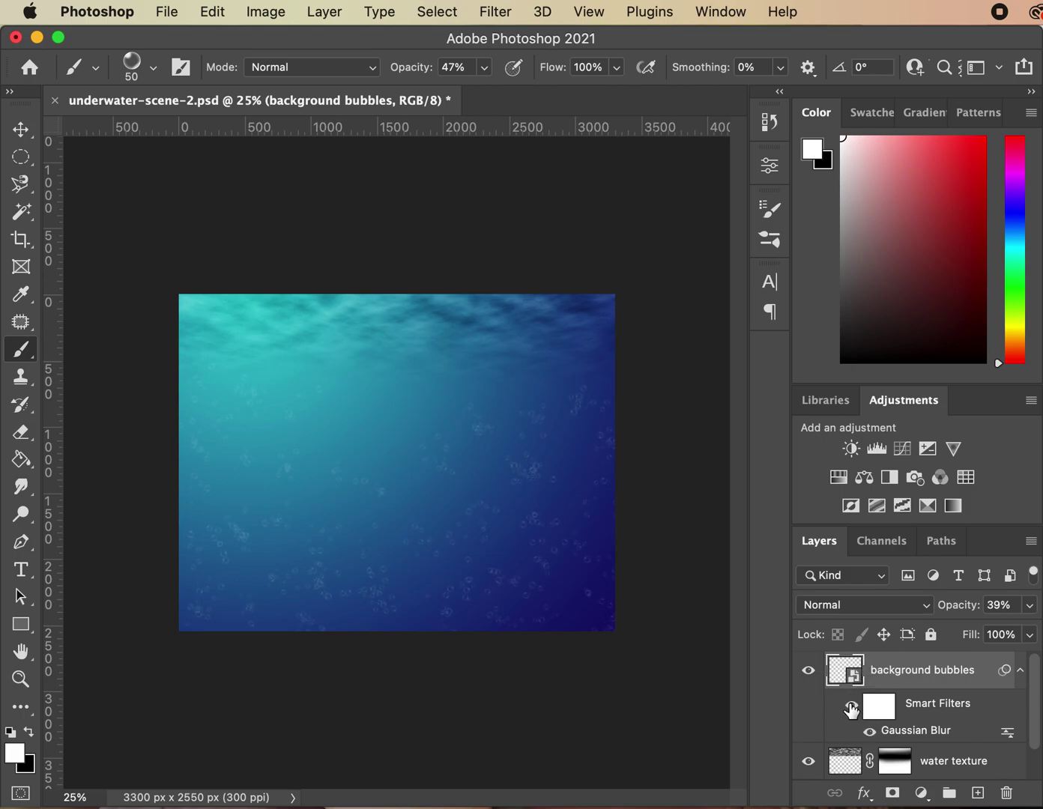
click(869, 732)
click(870, 732)
Add a new layer named 'mid bubbles' above background bubbles.
click(978, 793)
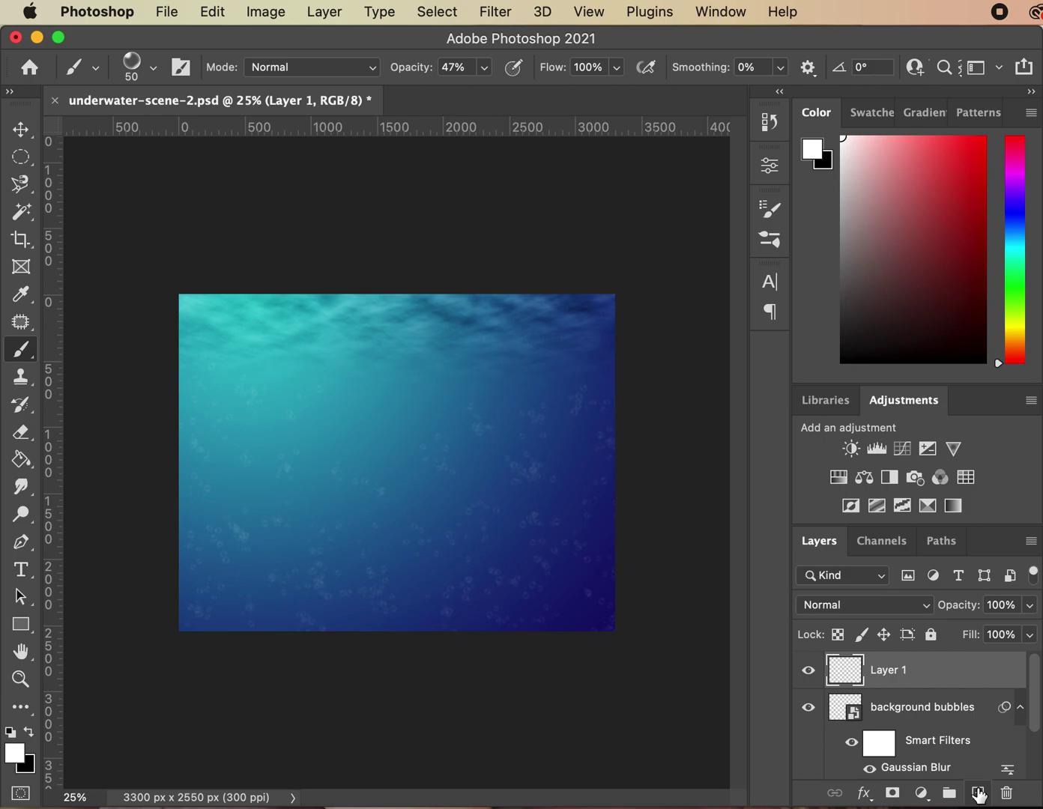
double_click(890, 671)
text(mid bubbles)
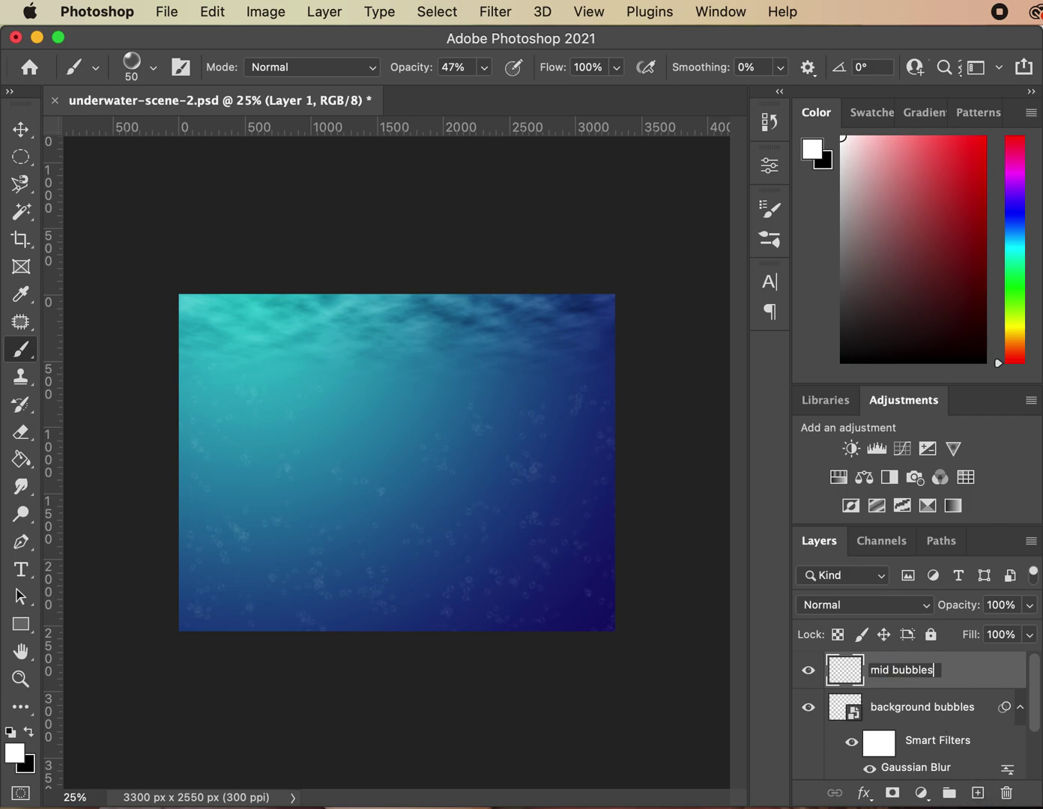
key(Return)
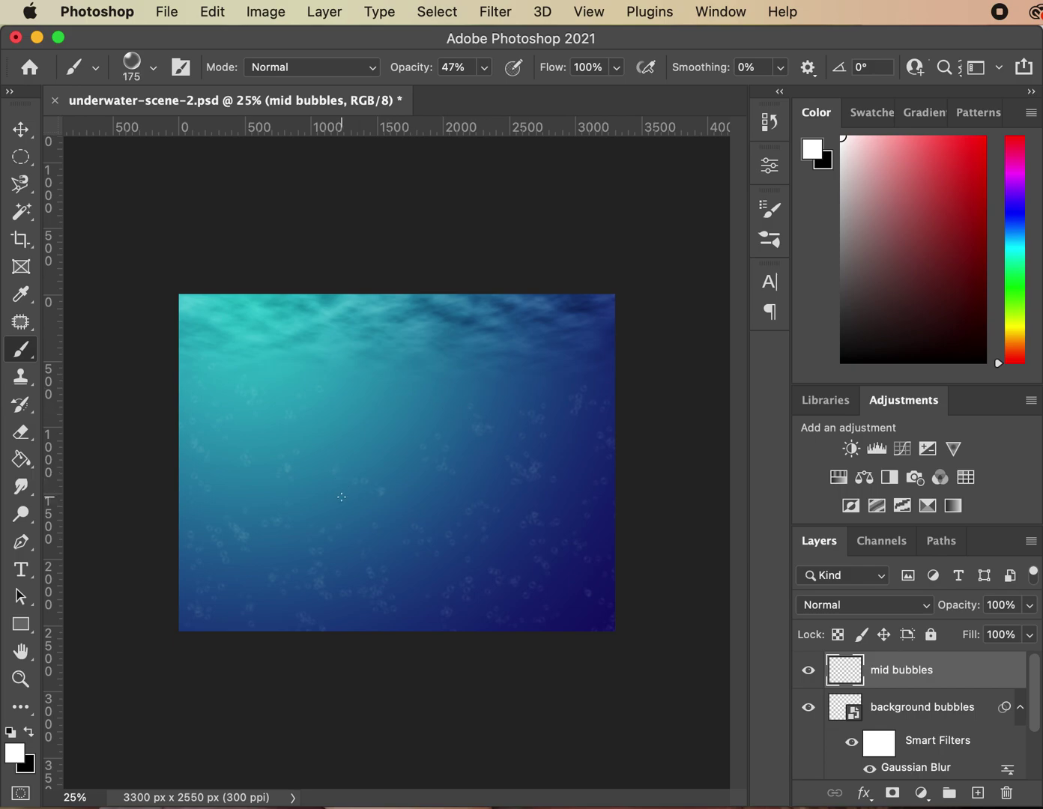
Paint scattered bubbles along the bottom, right edge and middle of the canvas.
click(220, 433)
mouse_move(245, 577)
mouse_down()
mouse_move(549, 582)
mouse_move(608, 394)
mouse_up()
click(371, 592)
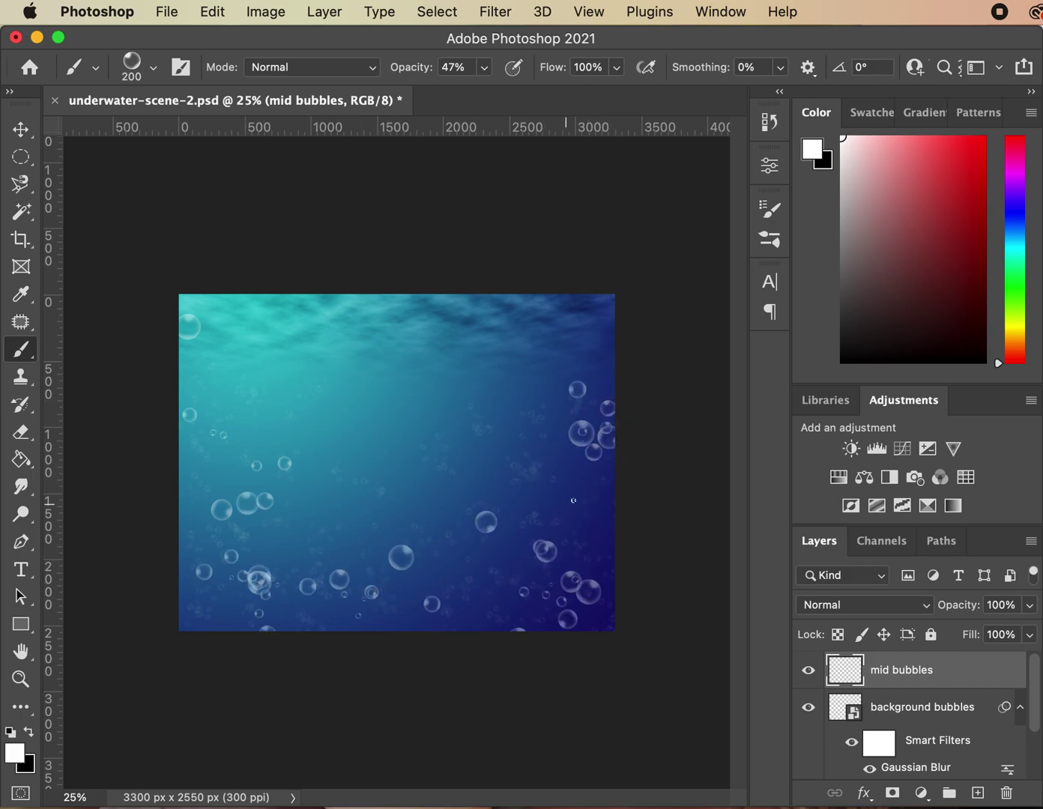
click(571, 501)
click(329, 517)
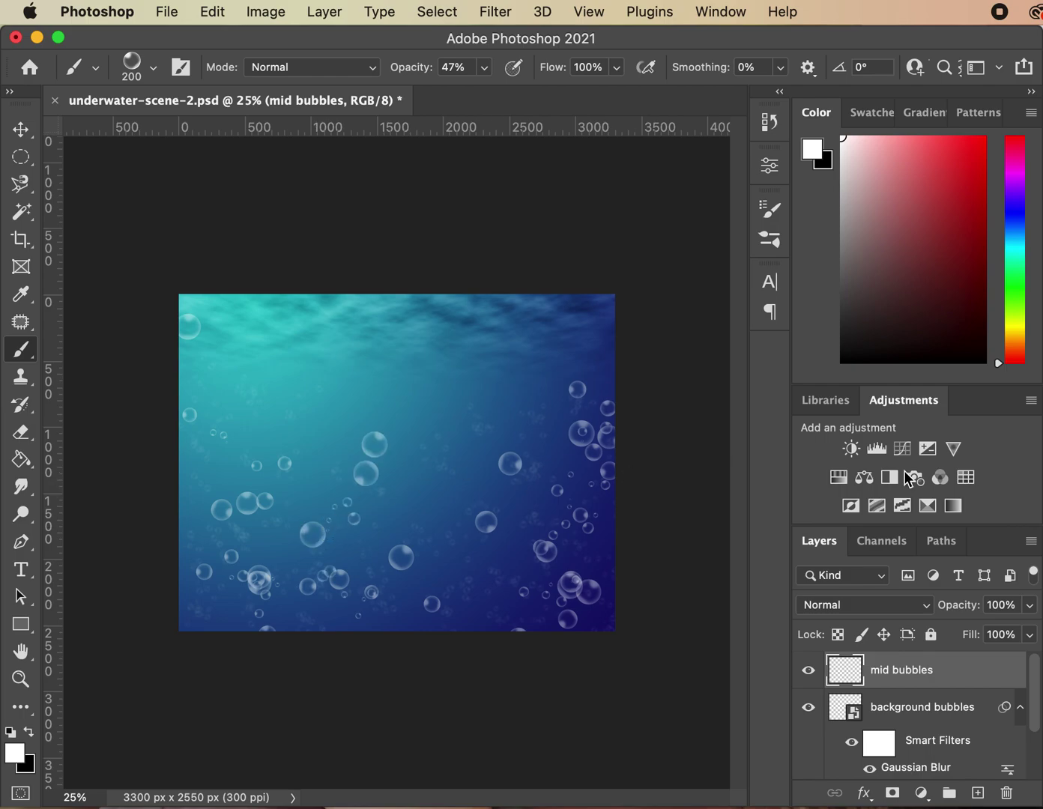
Restore the Photoshop window and set the mid bubbles opacity to about 51%.
drag(1039, 592, 1033, 610)
click(1034, 611)
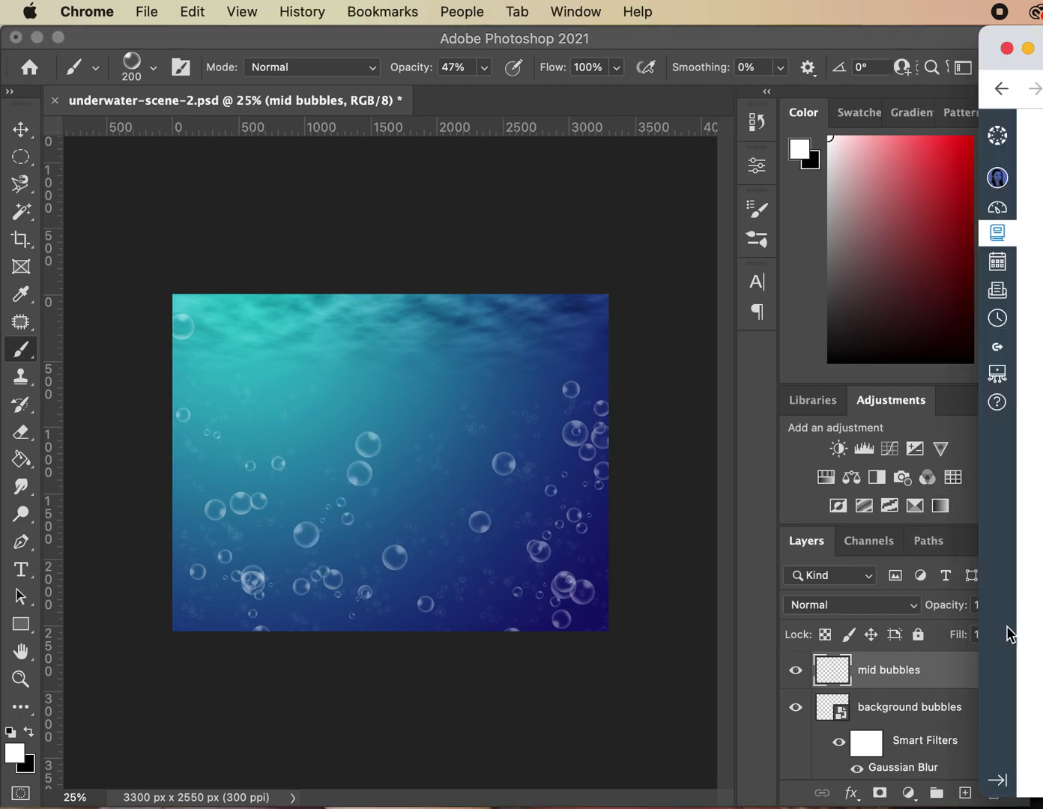
click(773, 500)
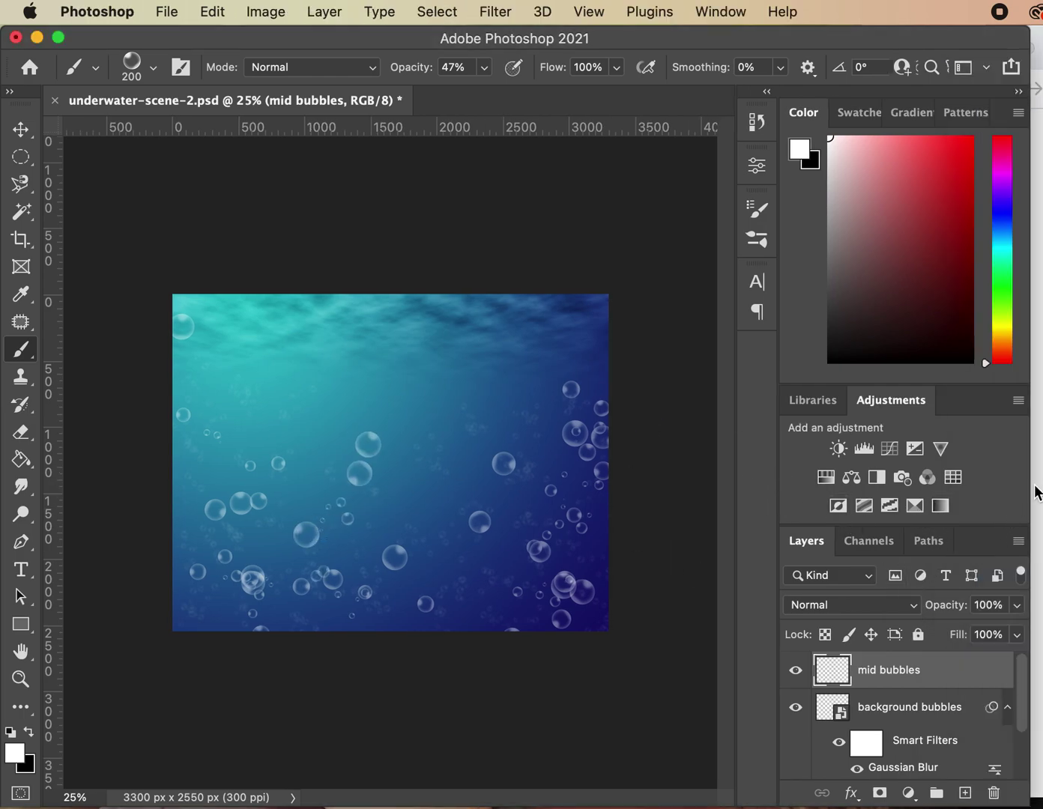
drag(1027, 482, 999, 629)
click(1038, 605)
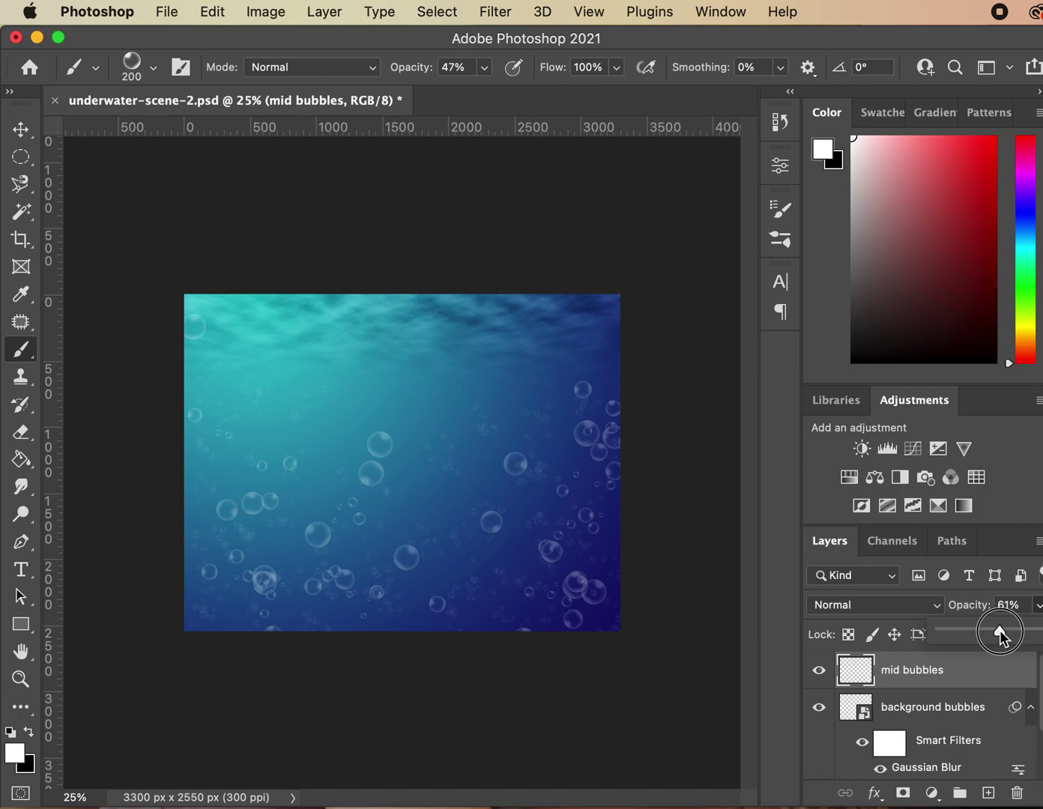
drag(993, 630, 991, 632)
click(918, 673)
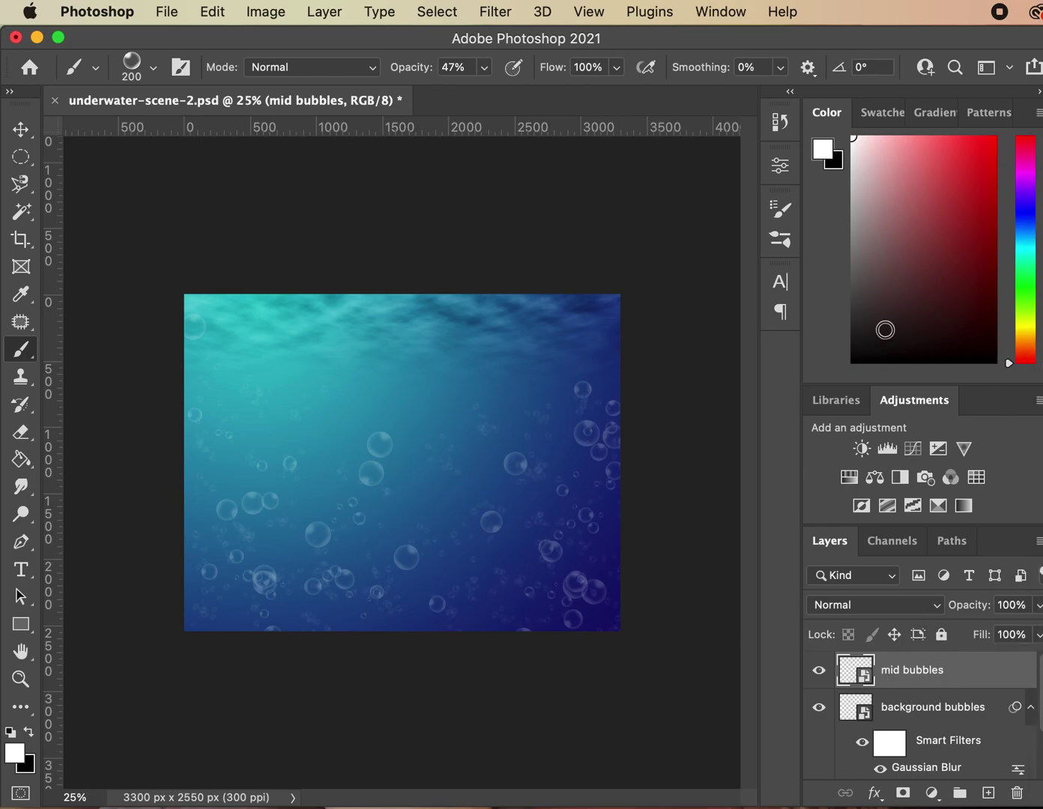
Soften the mid bubbles with a light, small-radius Gaussian Blur smart filter.
click(495, 11)
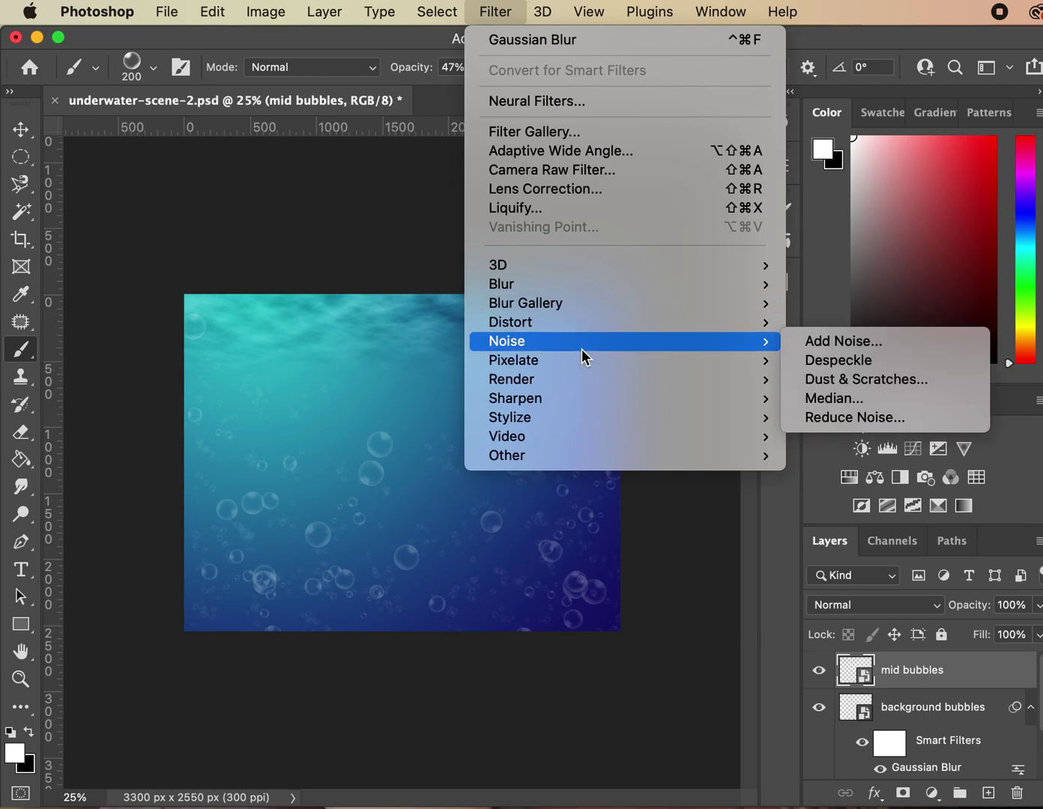
mouse_move(564, 376)
mouse_move(694, 285)
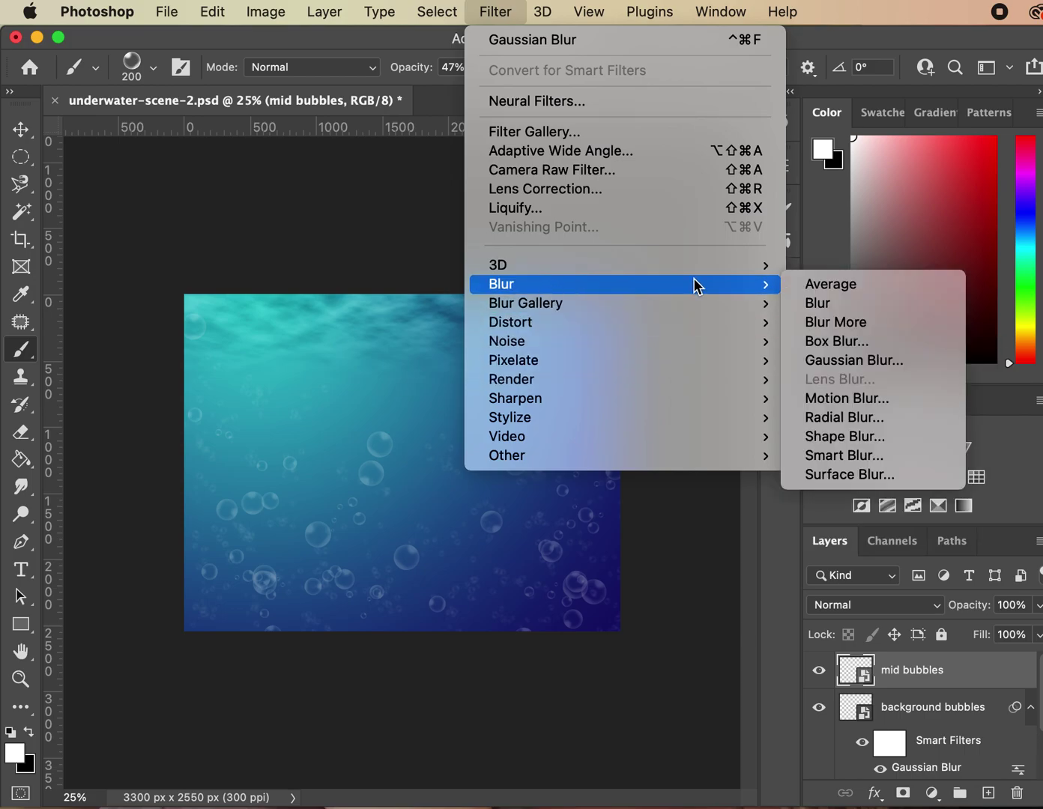
click(848, 365)
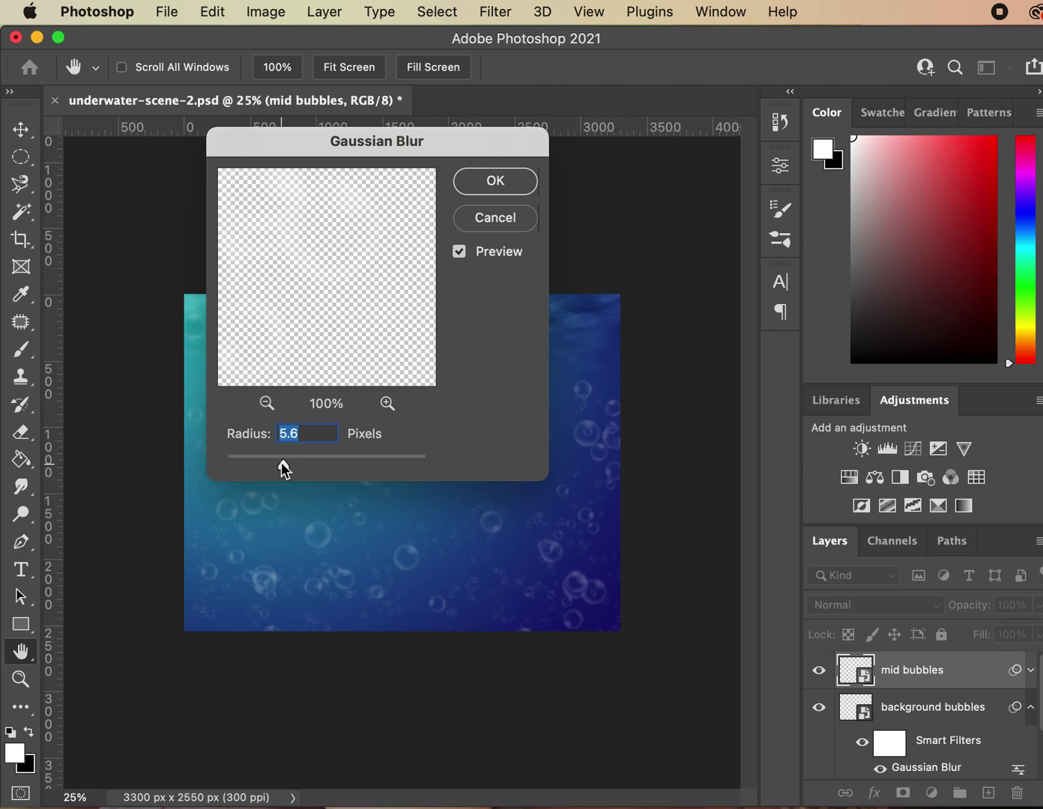
drag(264, 463, 239, 463)
click(467, 193)
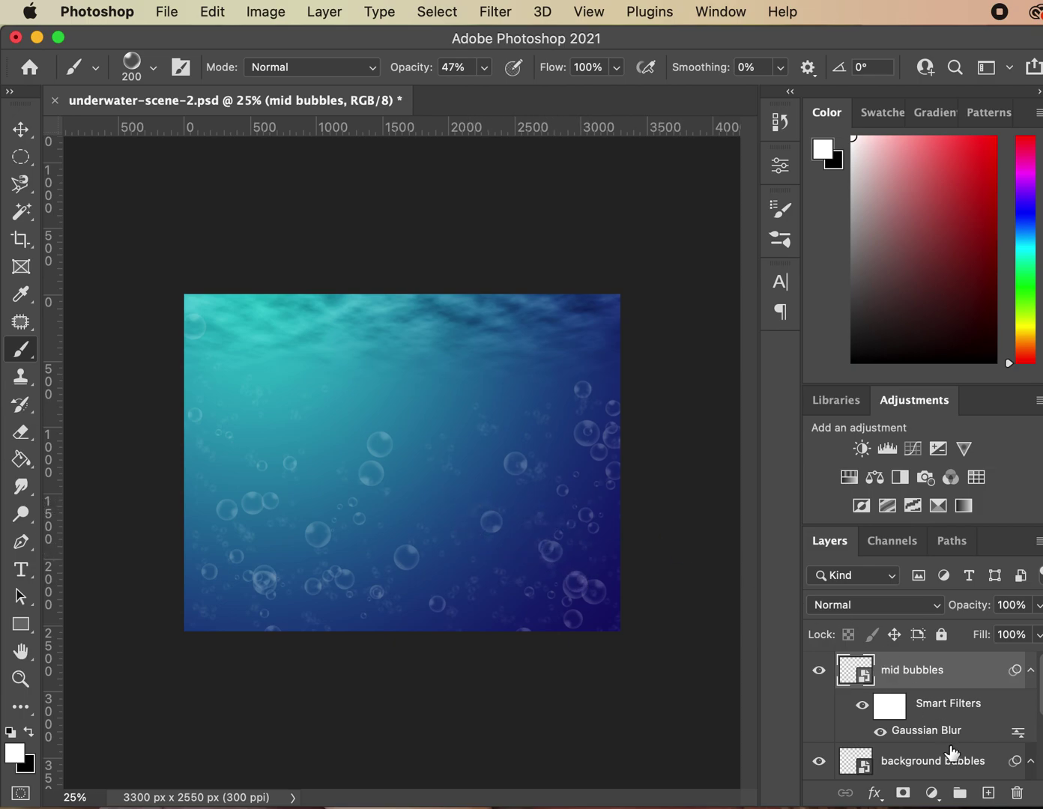
Add a new layer named 'foreground bubbles' above mid bubbles.
click(989, 794)
double_click(907, 670)
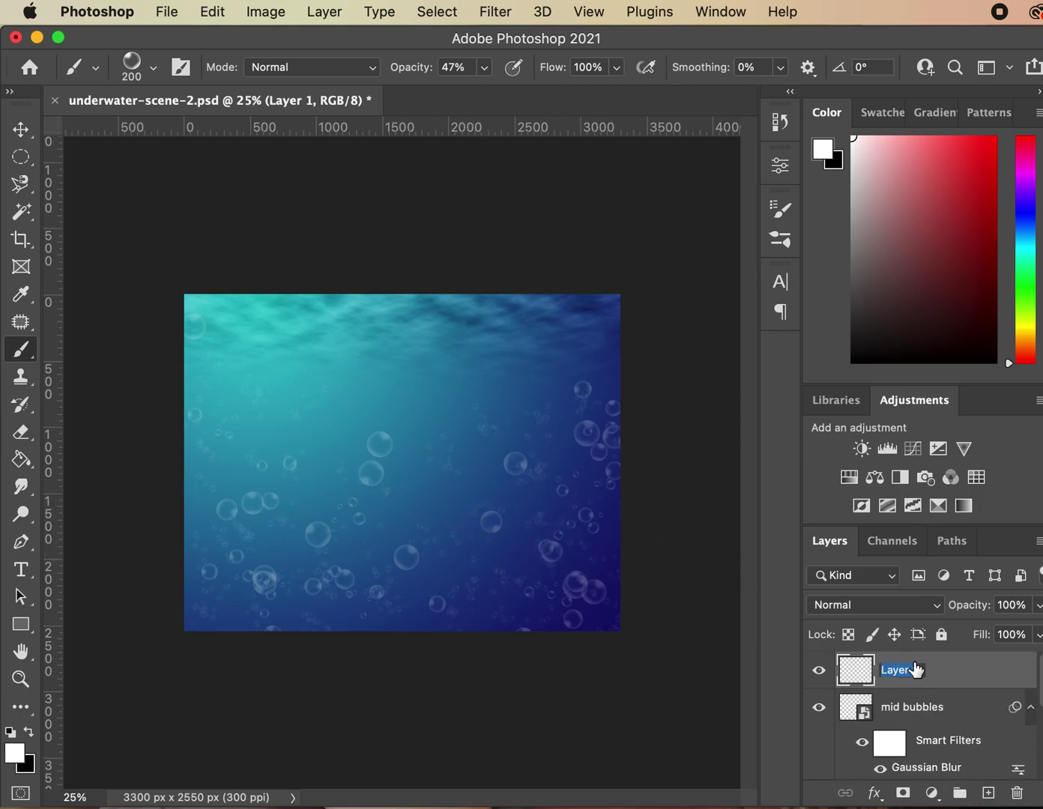
text(foreground bubbles)
key(Return)
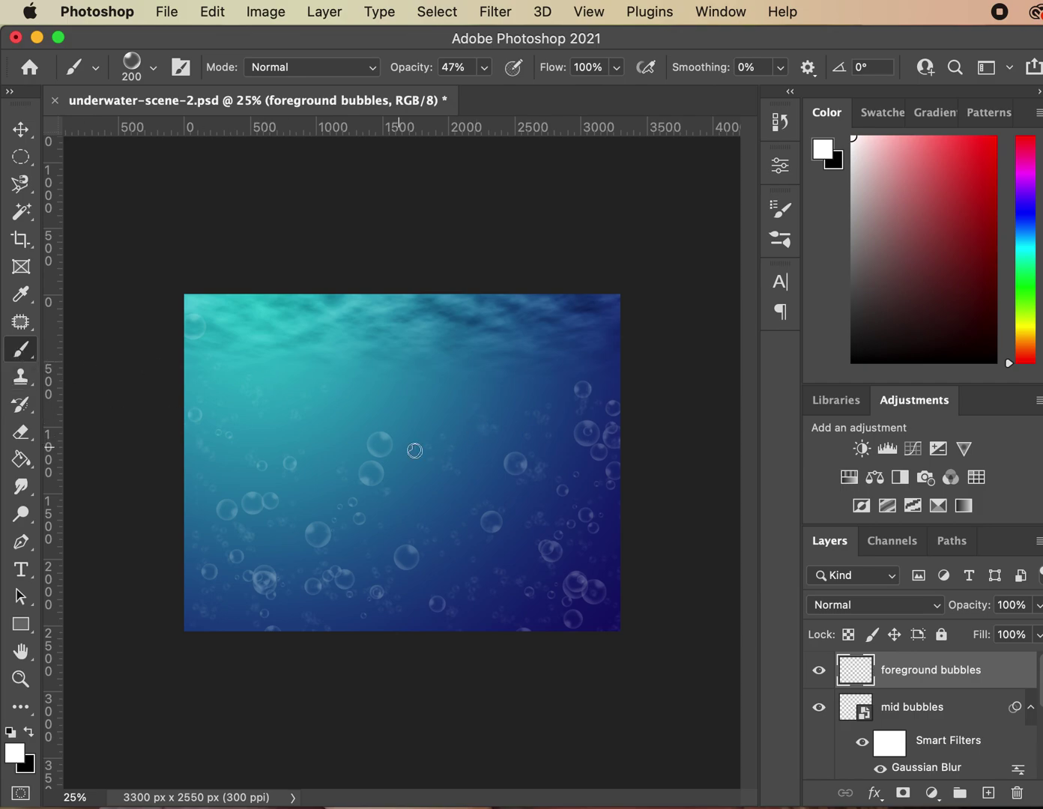
With a much larger brush, stamp big bubbles along the left, right and bottom edges.
key(bracketright)
key(bracketright)
key(bracketright)
key(bracketright)
key(bracketright)
key(bracketright)
key(bracketright)
key(bracketright)
click(266, 530)
click(233, 484)
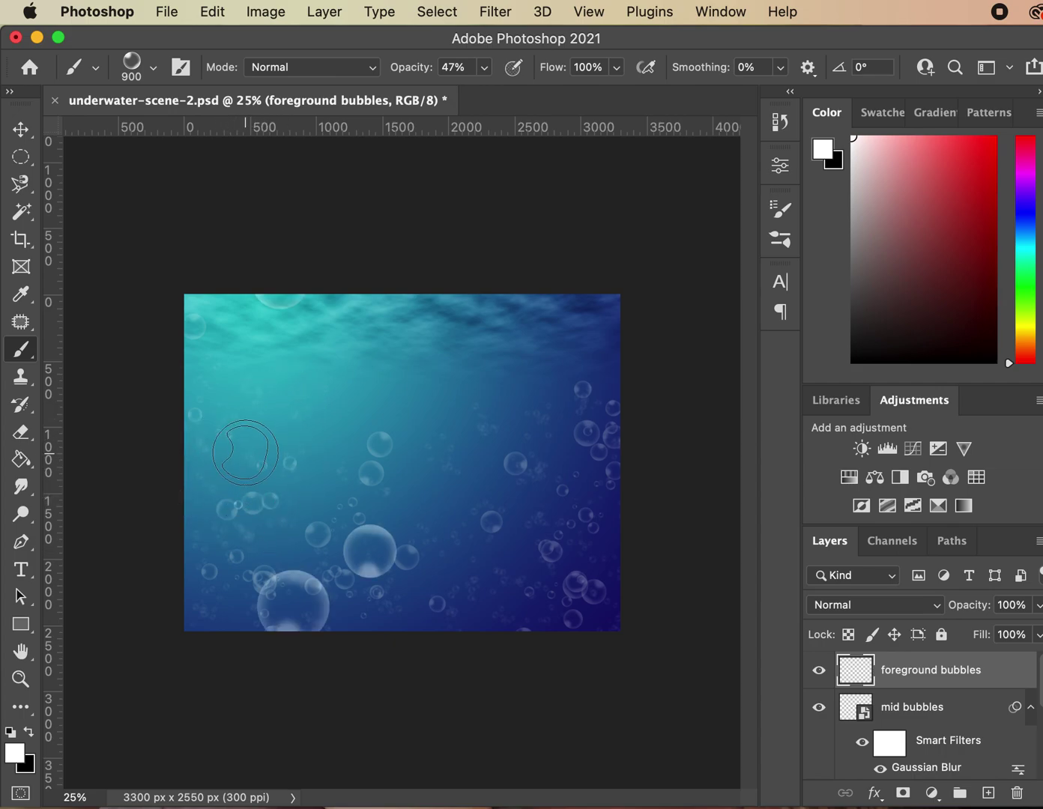
click(532, 472)
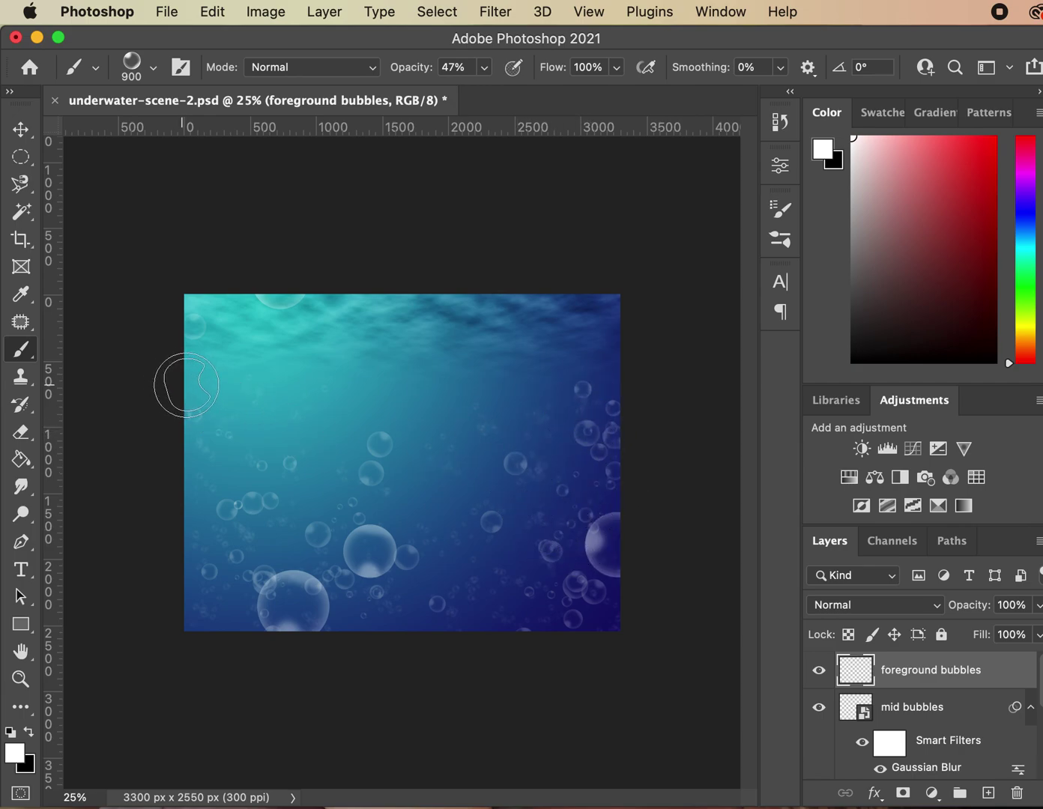
click(217, 426)
click(213, 524)
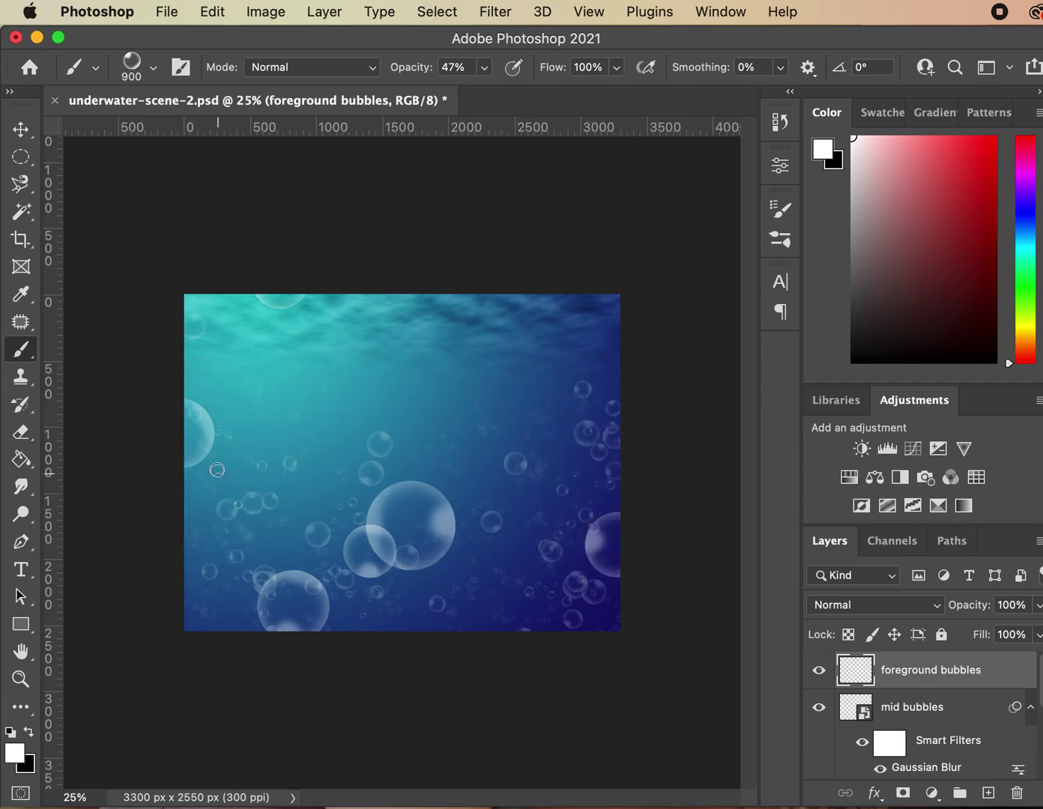
click(207, 590)
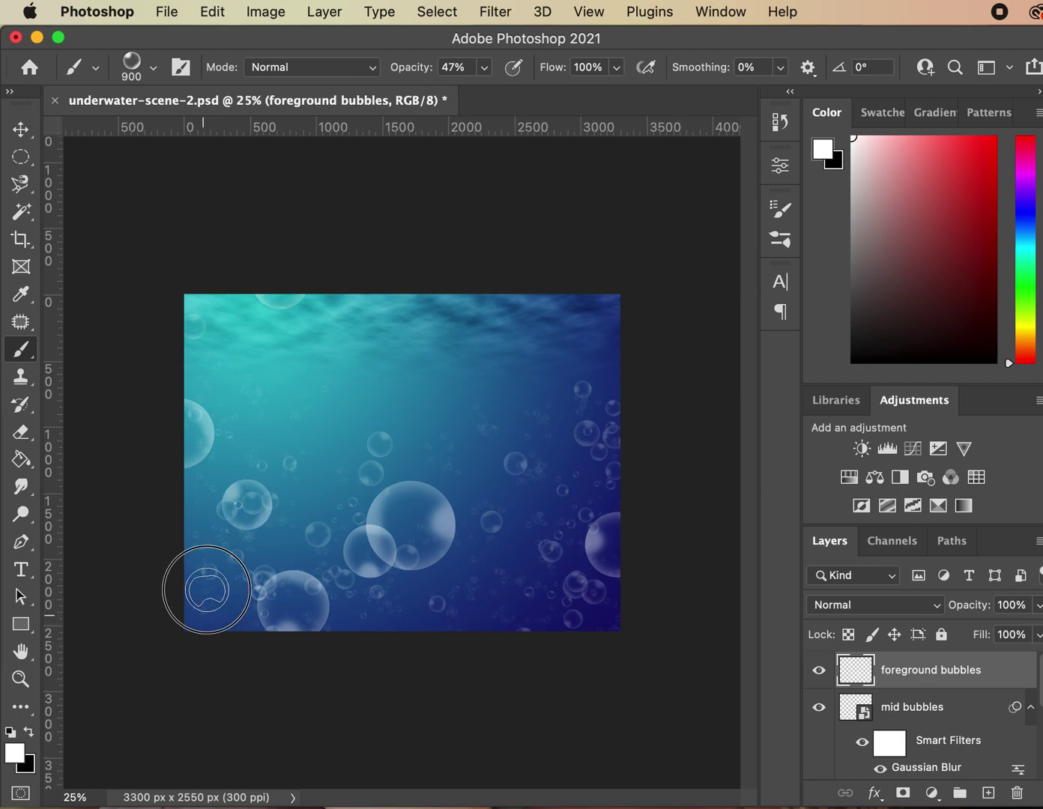
click(207, 590)
click(610, 598)
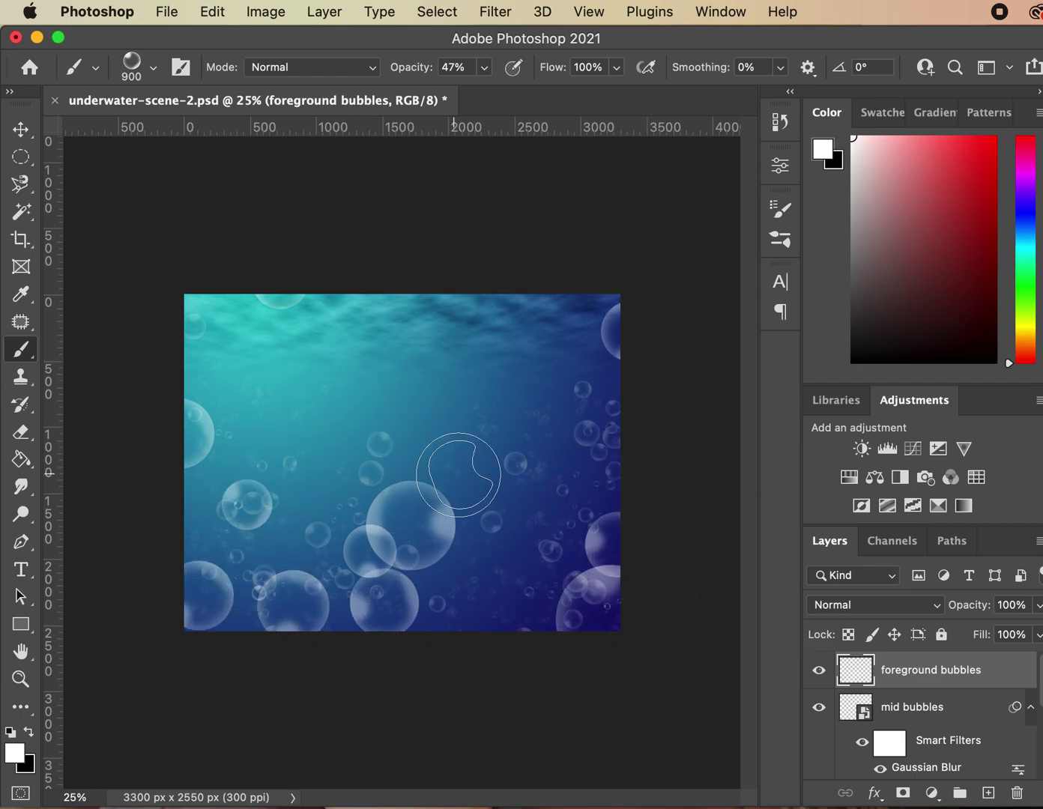
click(484, 637)
click(582, 508)
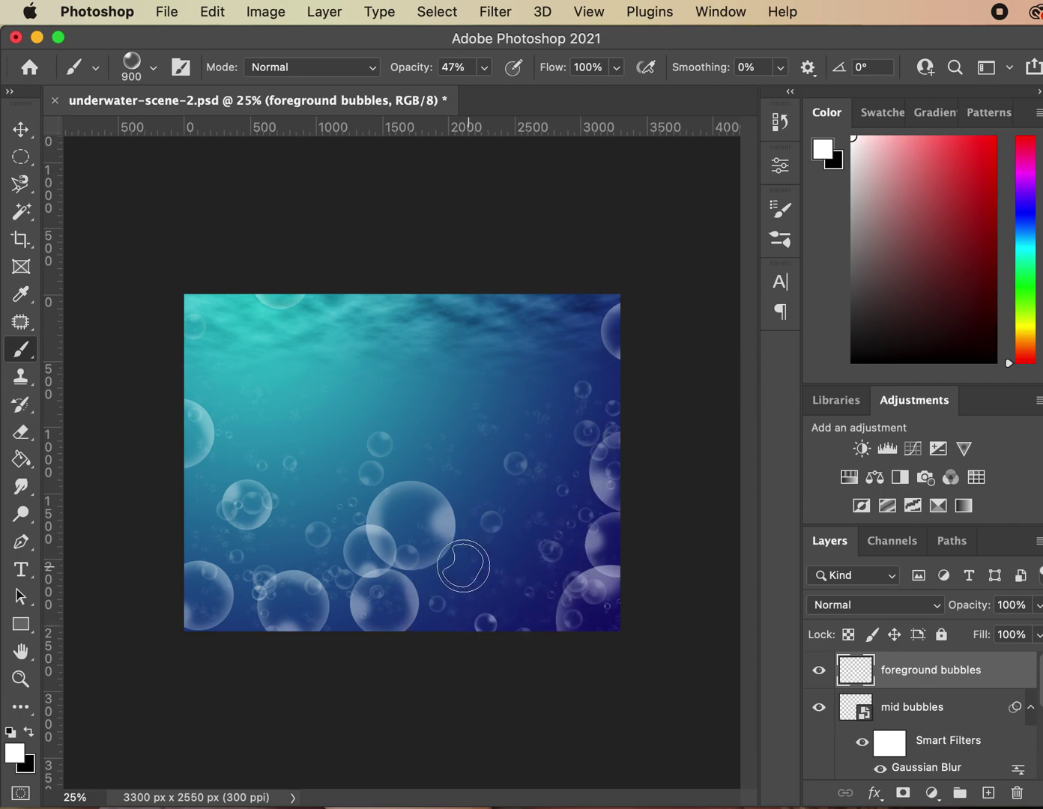
Add large bubbles in the lower middle and lower right, undoing rejected stamps.
click(501, 570)
click(458, 595)
click(408, 609)
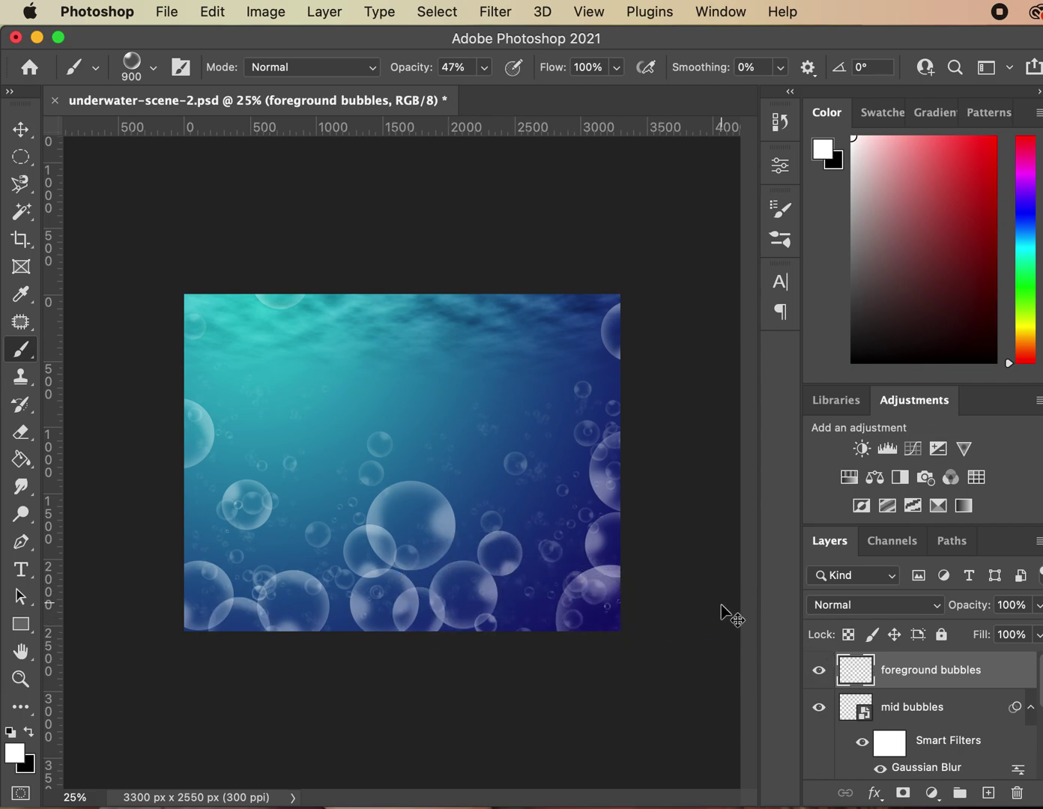
key(super+z)
key(super+z)
key(super+z)
key(super+z)
key(super+z)
key(super+z)
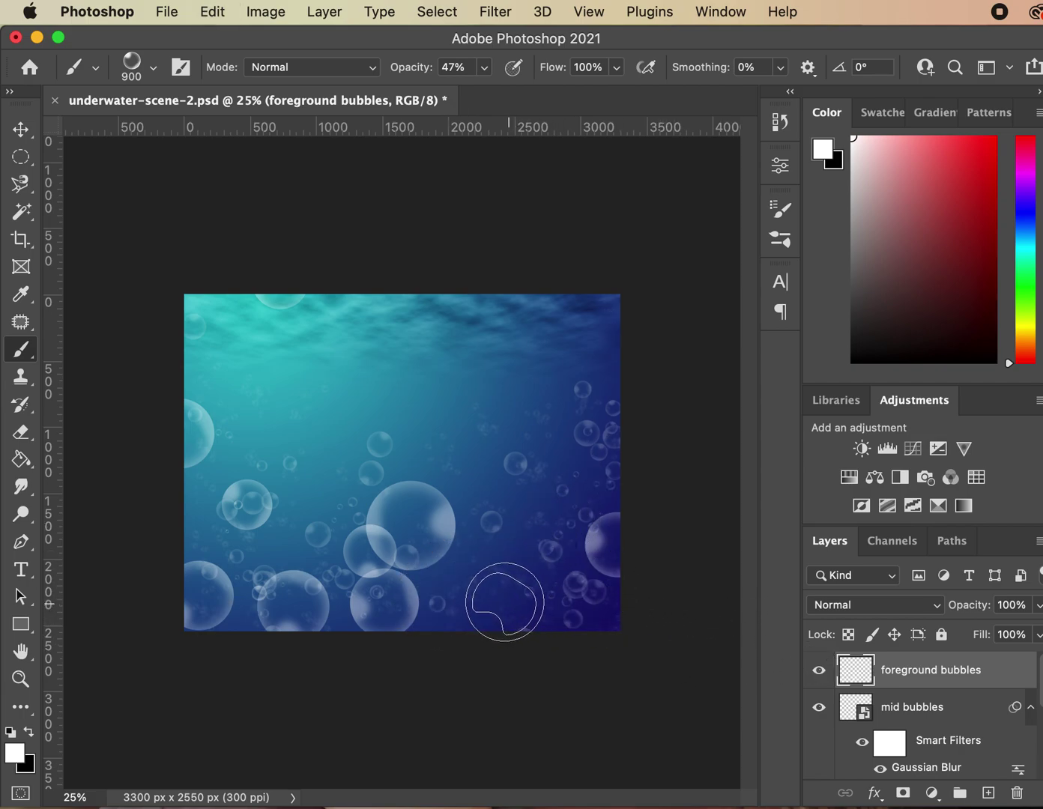
click(512, 610)
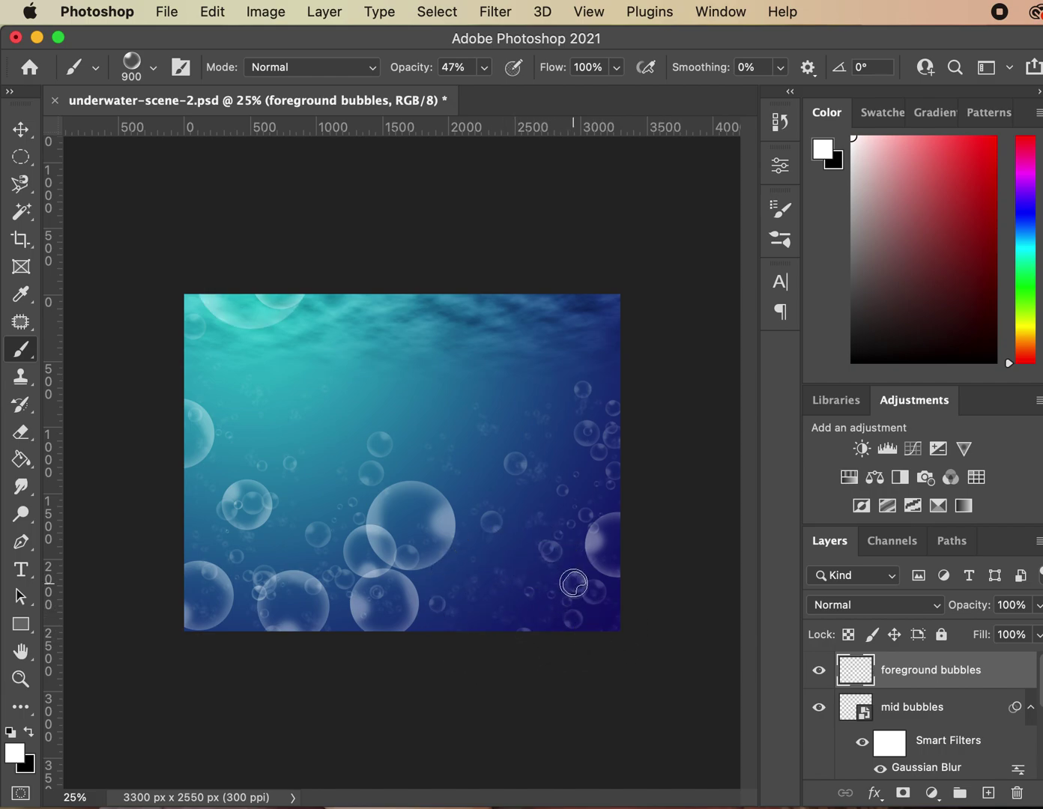
key(super+z)
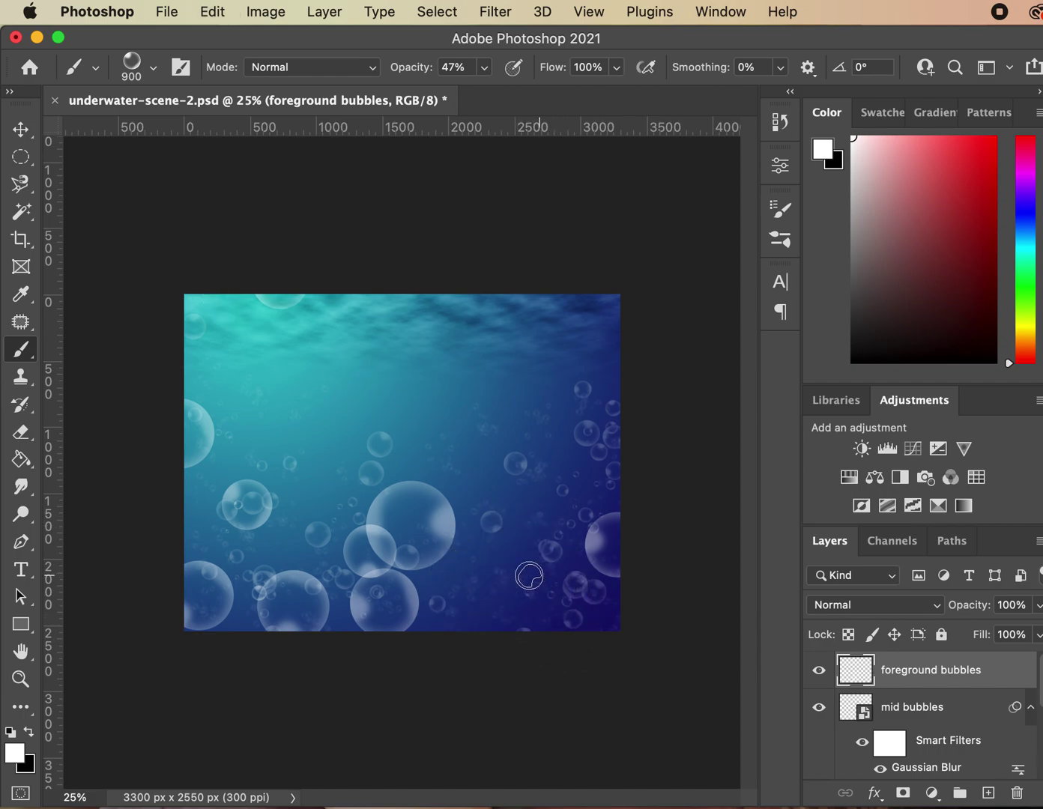
click(519, 584)
click(575, 580)
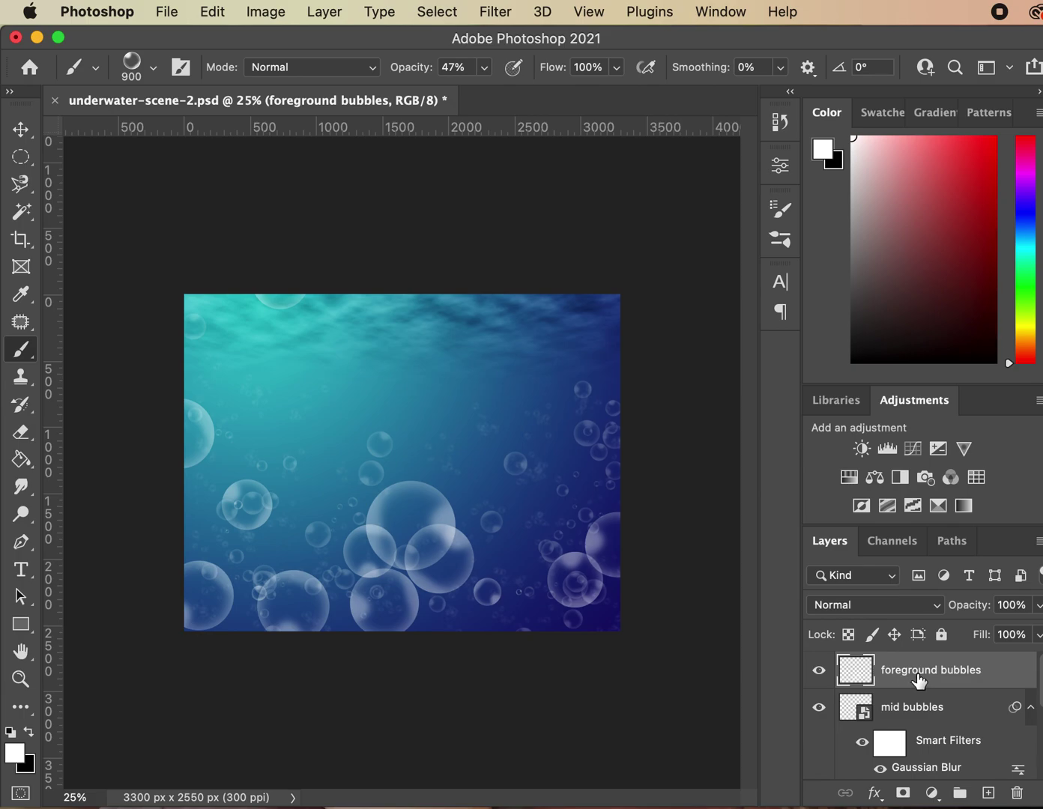
Set foreground bubbles opacity to 97% and add a layer mask.
click(1040, 605)
drag(1037, 632, 1037, 631)
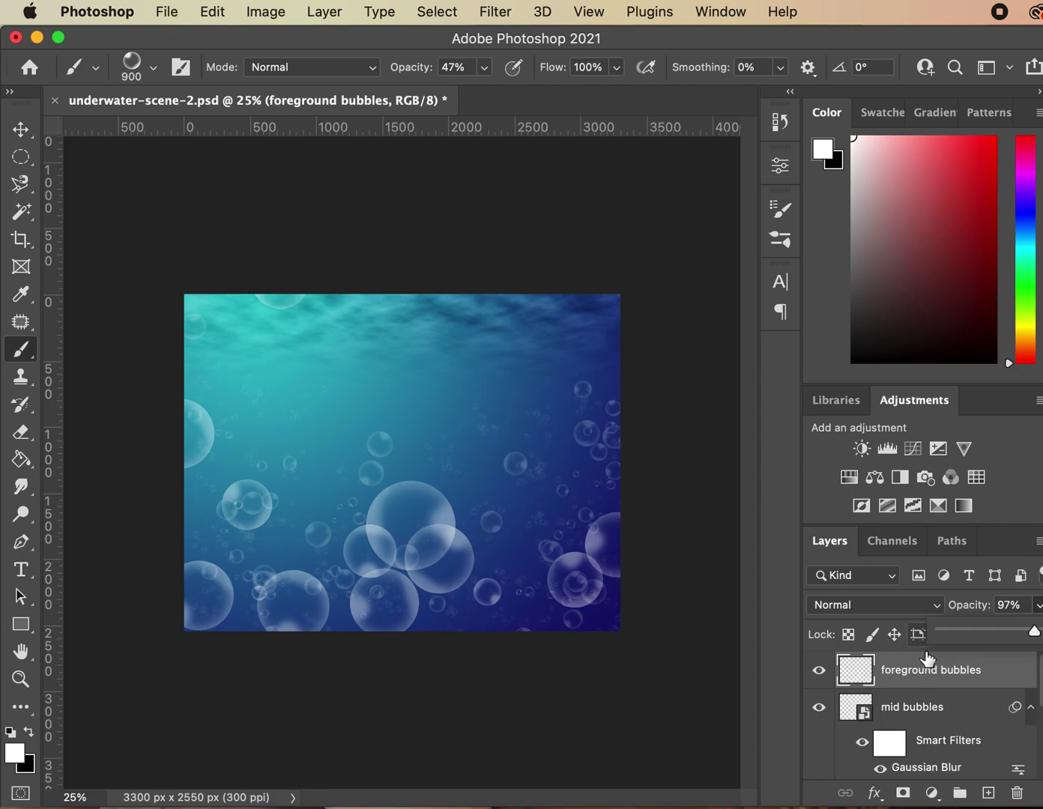
click(902, 796)
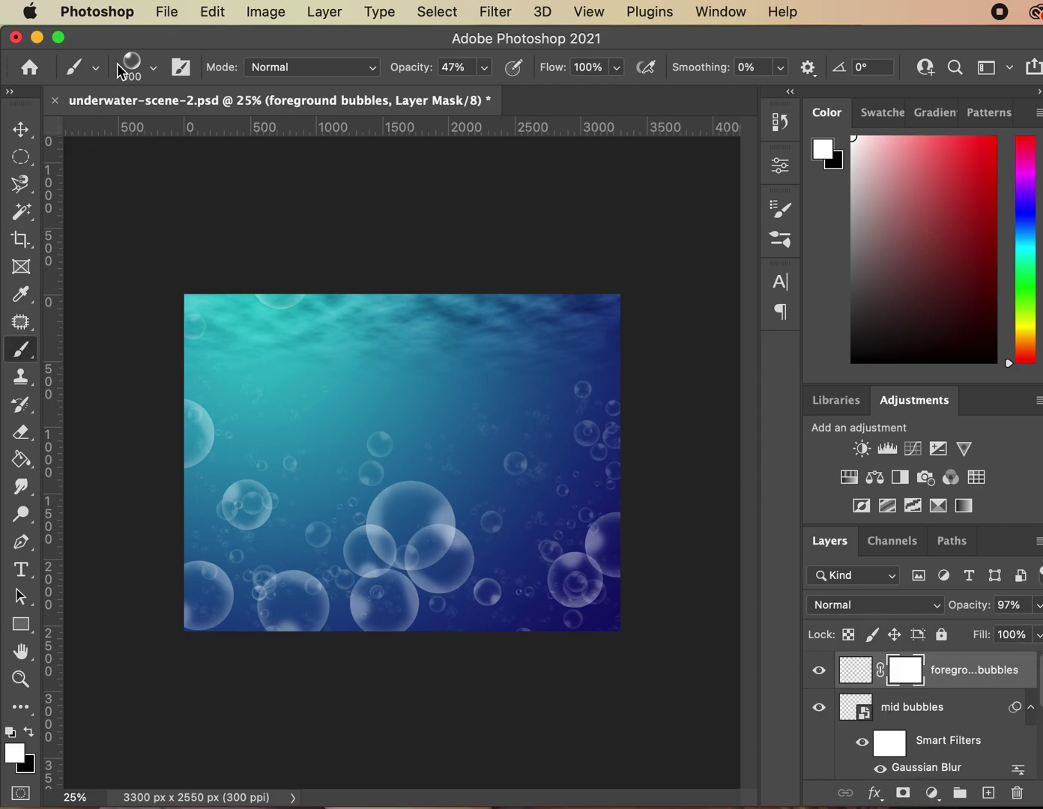
Choose the Soft Round brush preset.
click(155, 70)
drag(389, 553, 401, 309)
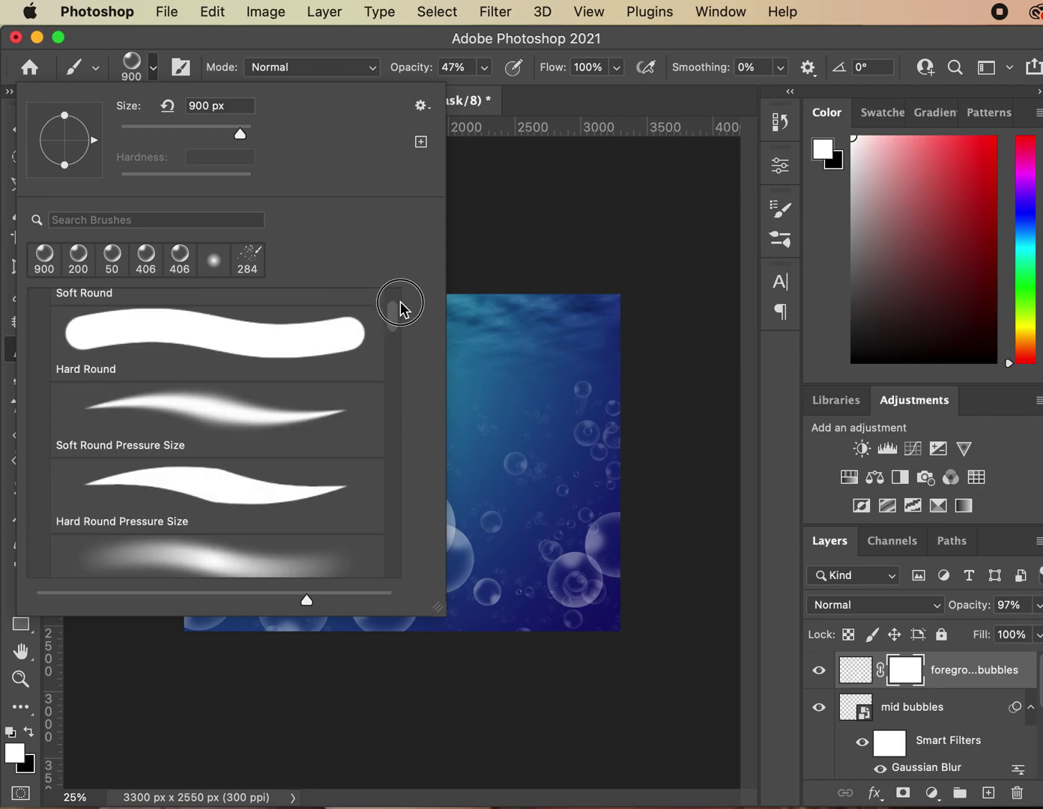
click(214, 356)
click(420, 69)
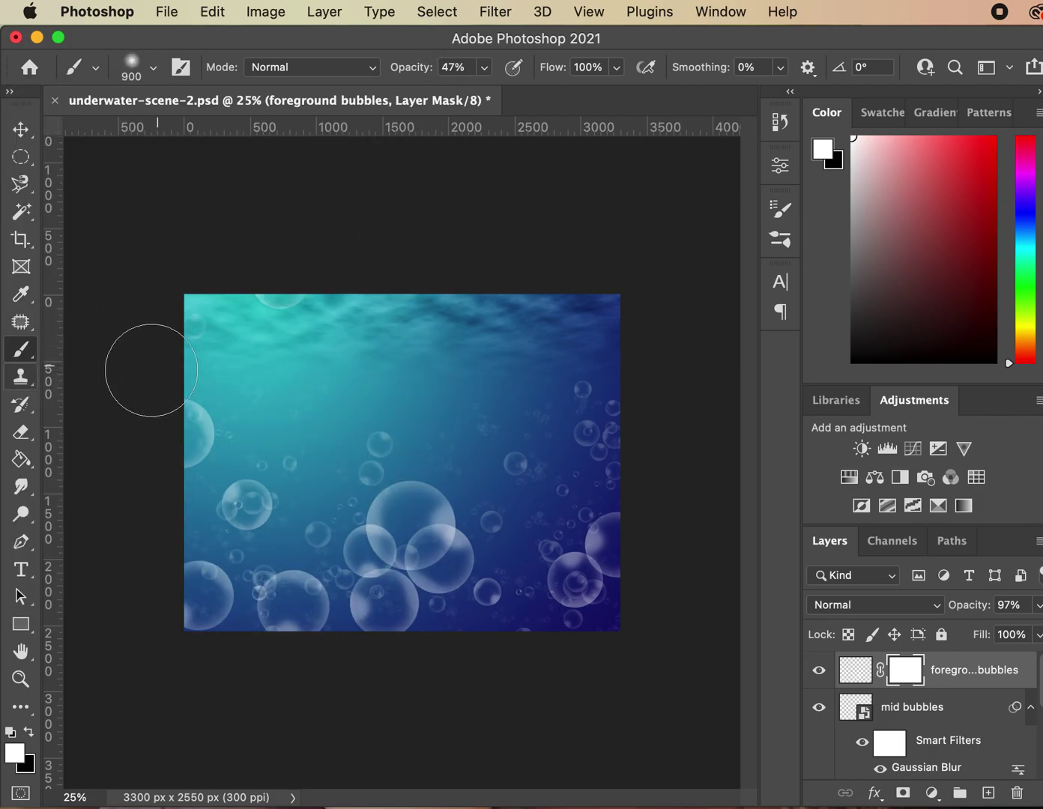
Paint black at 1500 px on the mask to hide the central foreground bubbles.
click(31, 733)
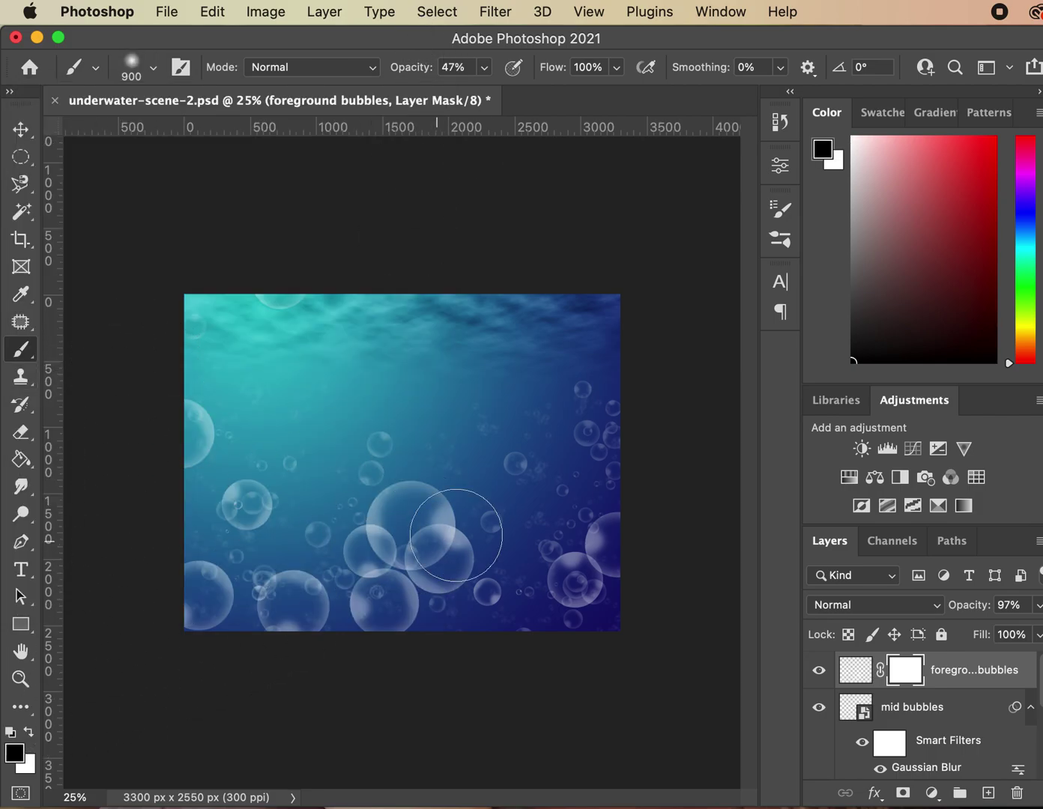
key(bracketright)
key(bracketright)
key(bracketright)
key(bracketright)
key(bracketright)
key(bracketright)
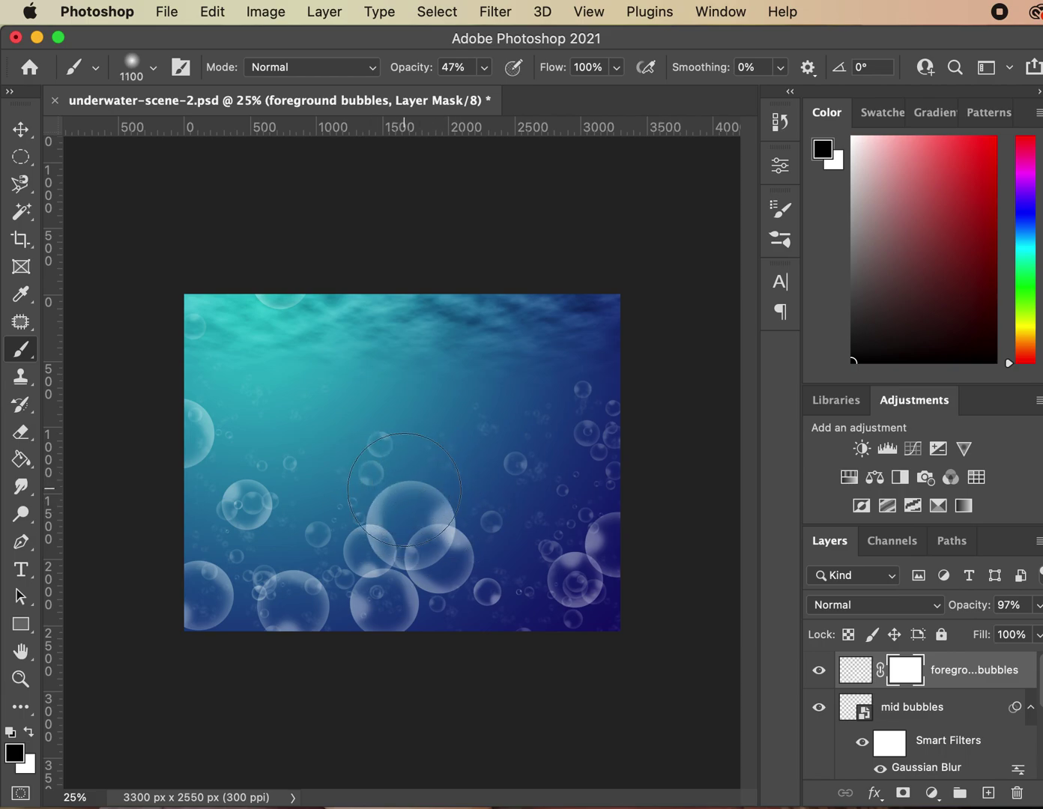
drag(408, 498, 422, 494)
mouse_move(463, 505)
mouse_down()
mouse_move(484, 455)
mouse_move(398, 494)
mouse_move(369, 533)
mouse_move(414, 466)
mouse_move(410, 408)
mouse_move(463, 410)
mouse_move(410, 442)
mouse_move(466, 459)
mouse_move(451, 444)
mouse_move(426, 581)
mouse_move(370, 443)
mouse_move(232, 384)
mouse_up()
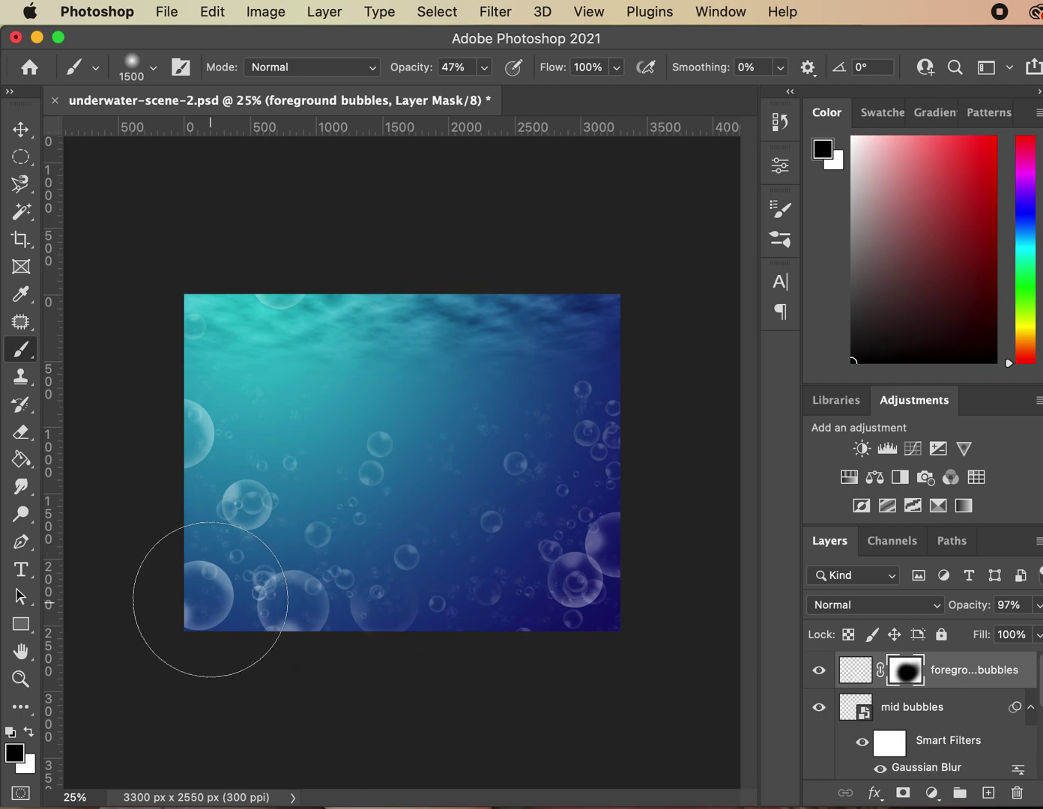
Adjust the foreground bubbles opacity, then select the mid bubbles layer.
click(1038, 606)
mouse_move(1033, 632)
mouse_down()
mouse_move(678, 674)
mouse_move(1015, 654)
mouse_move(1039, 636)
mouse_up()
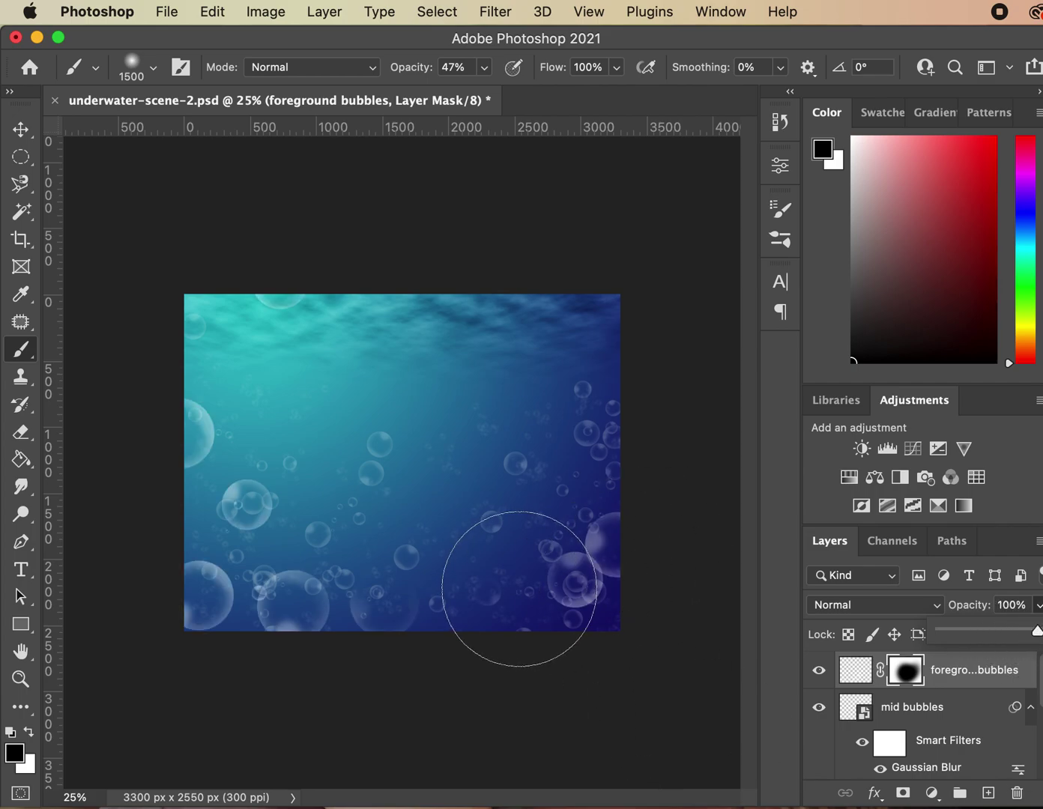
click(936, 715)
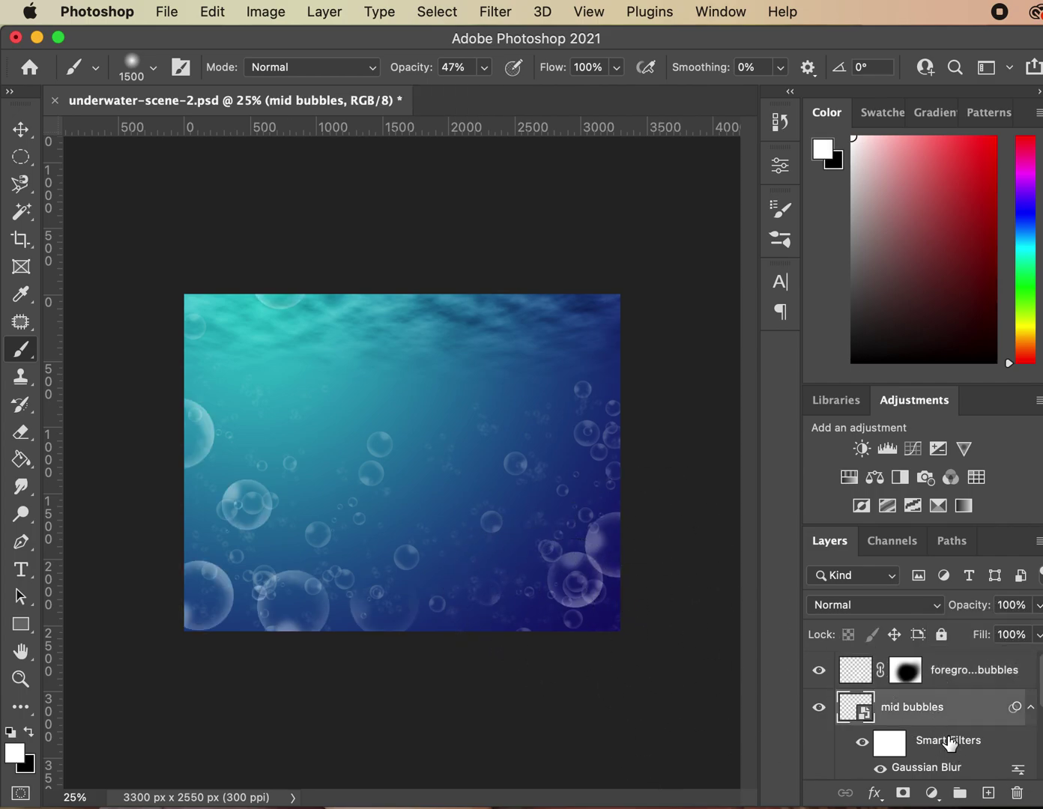
Lower the mid bubbles layer's opacity to 52%.
drag(1038, 605, 1000, 628)
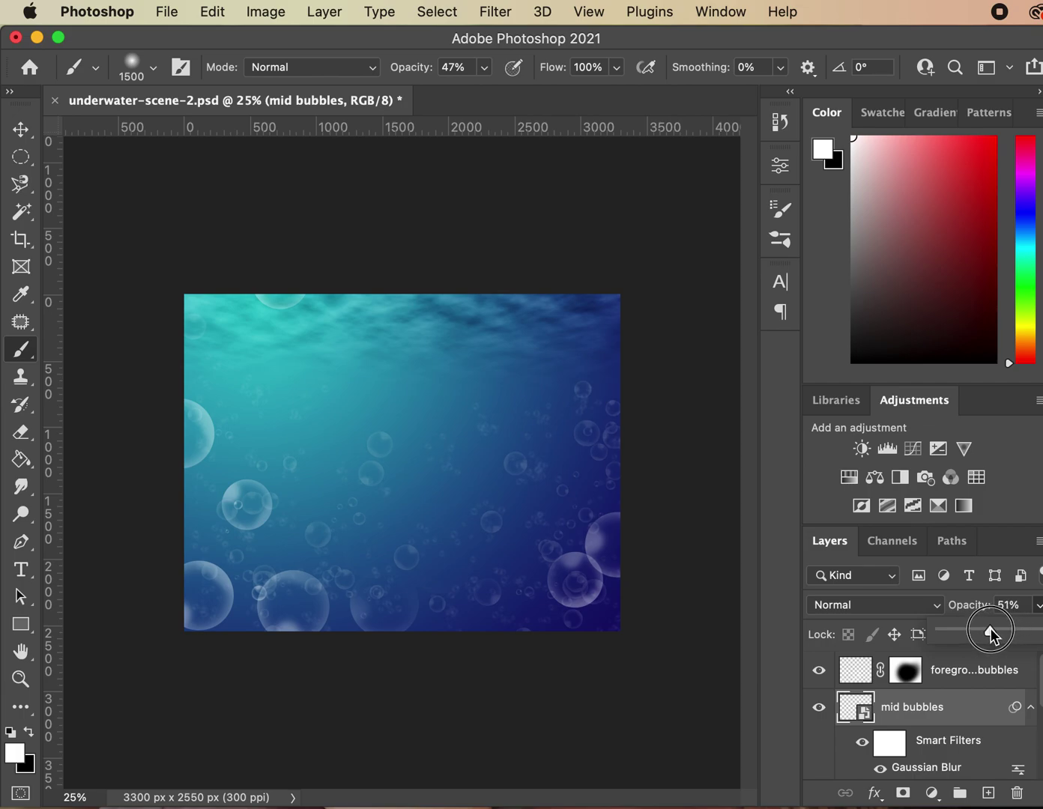
drag(991, 628, 1002, 635)
scroll(939, 674, down, 5)
scroll(939, 675, up, 3)
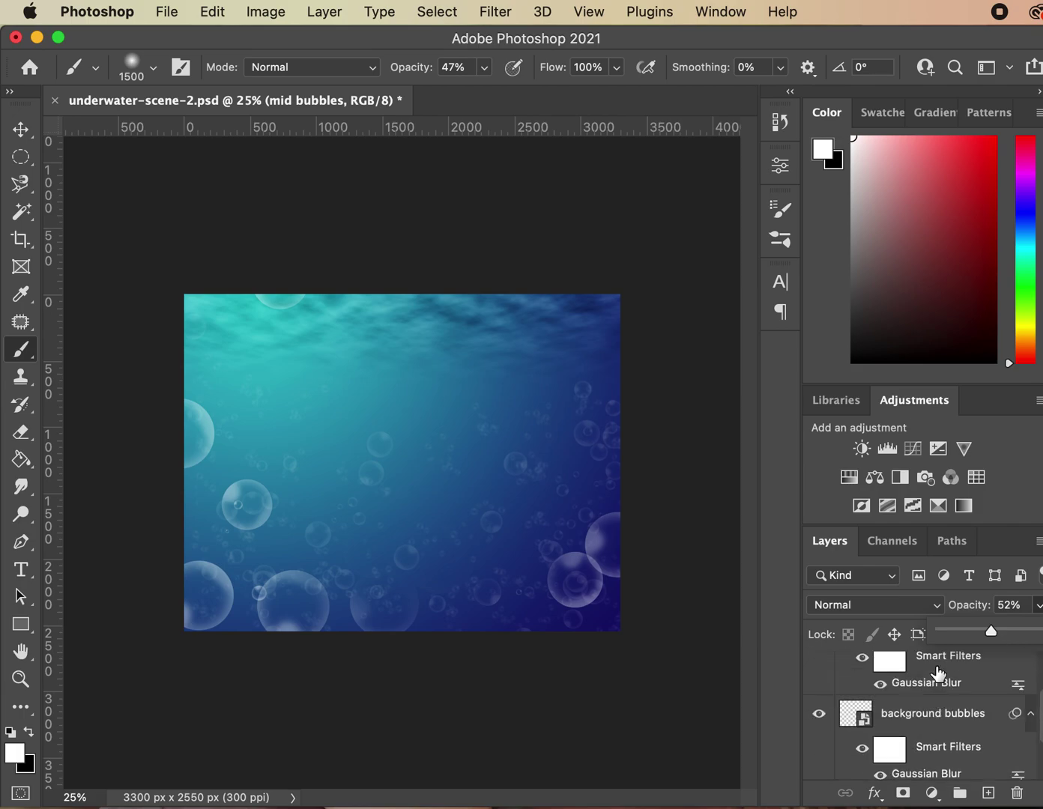
Fade the background bubbles layer to 26% opacity, switch to the Move tool and save the document.
click(934, 713)
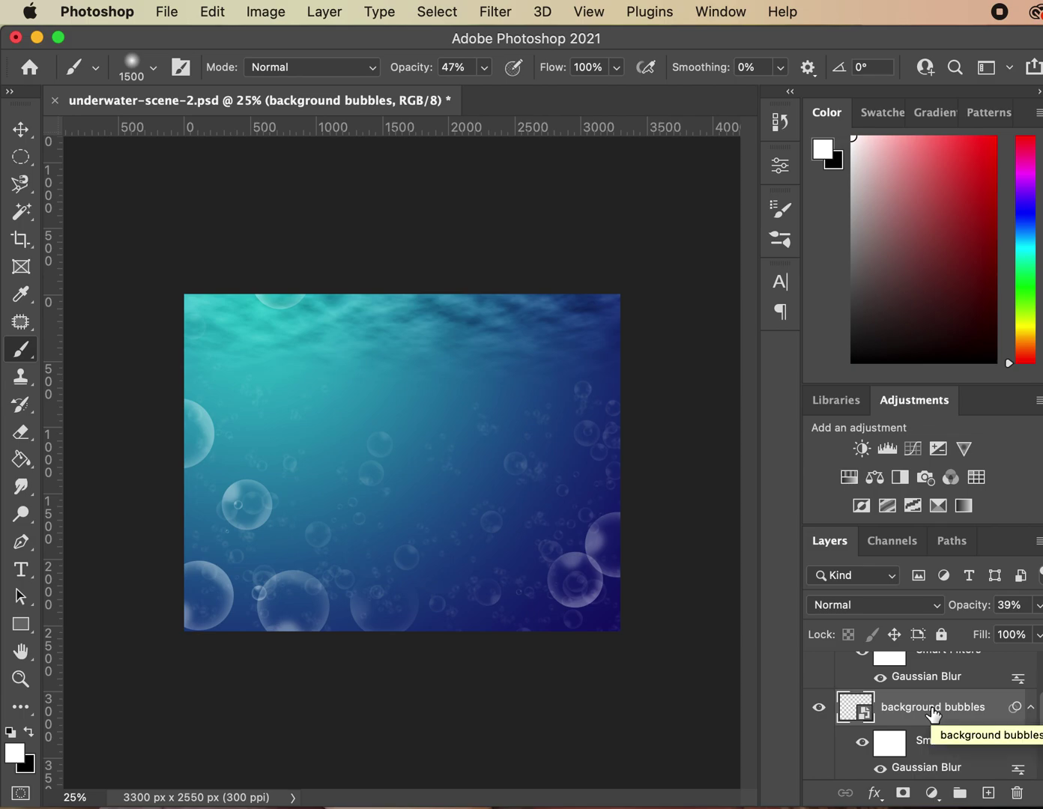
click(1037, 606)
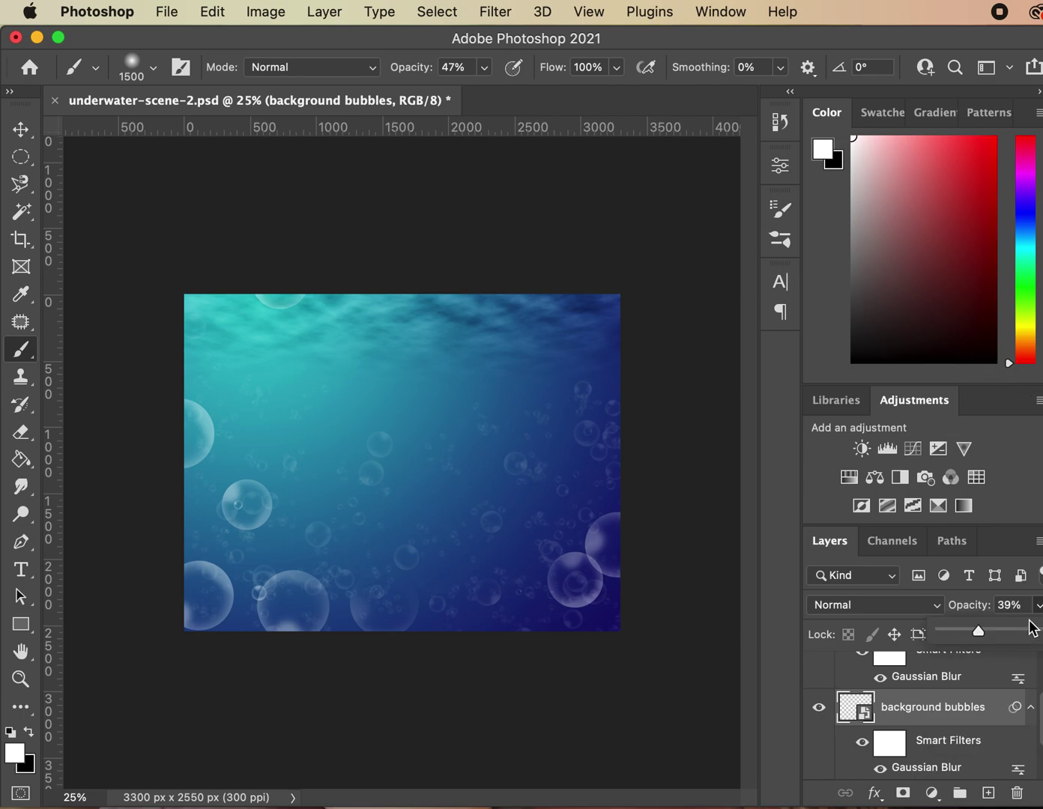
drag(978, 632, 967, 628)
click(21, 129)
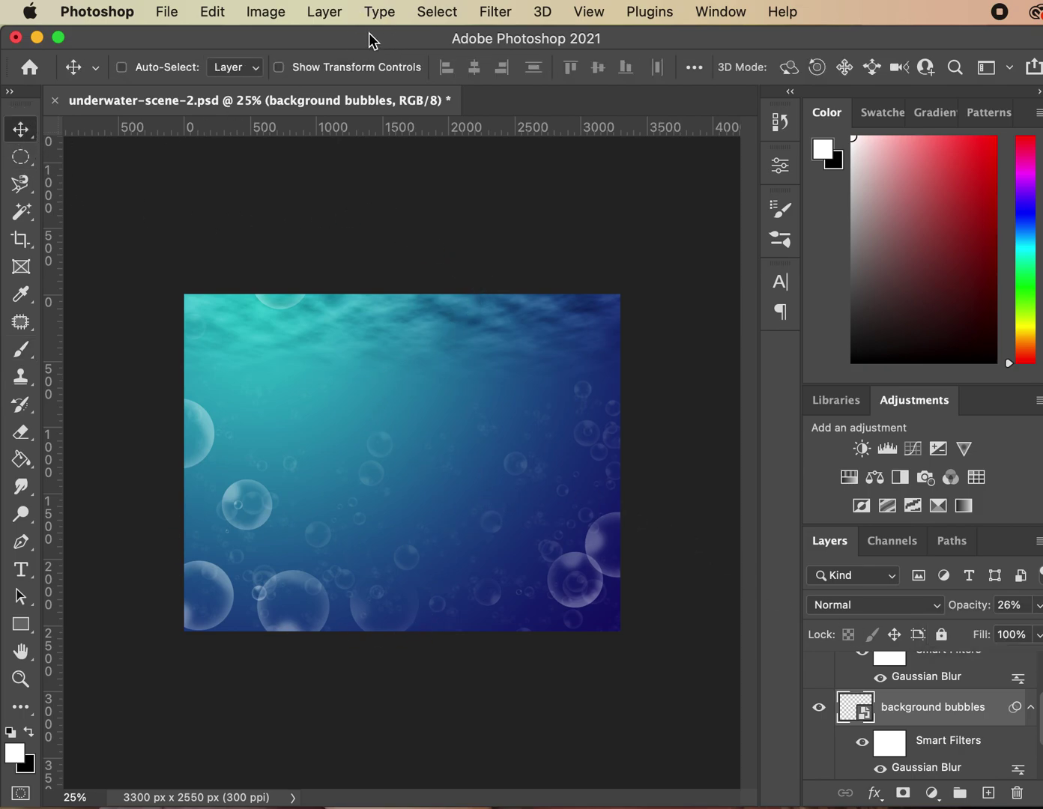
key(super+s)
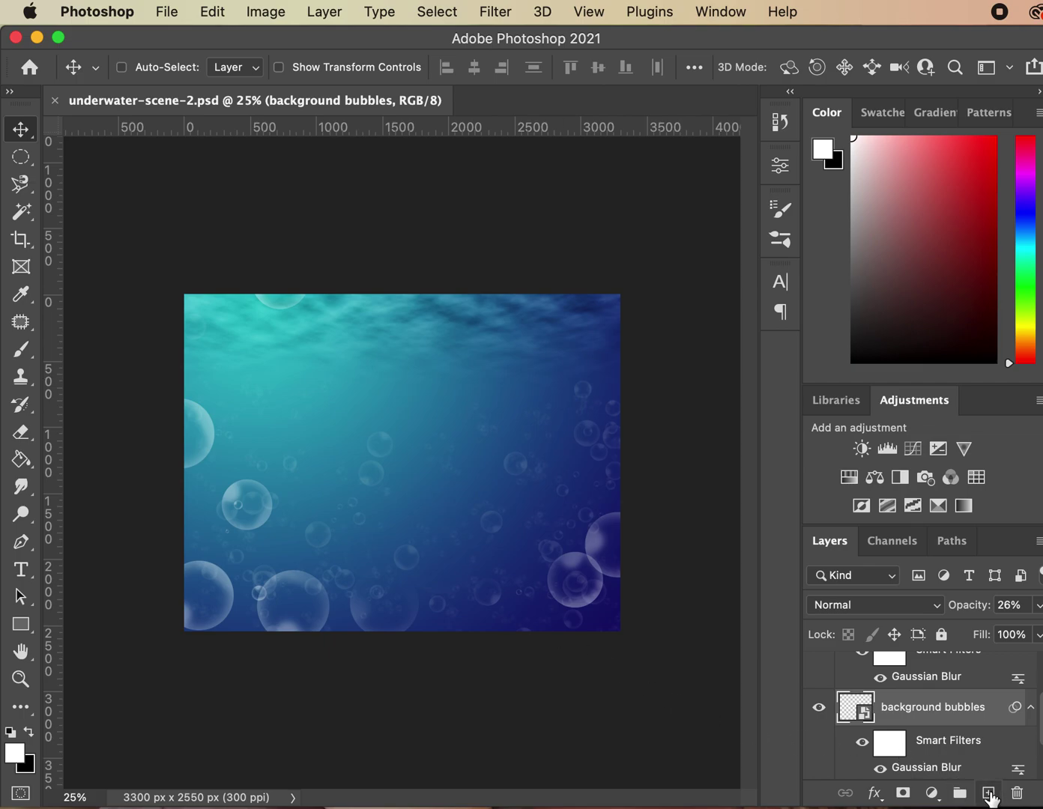
Add a new empty layer at the top of the stack named 'rays'.
click(989, 793)
drag(957, 716, 957, 670)
double_click(908, 667)
text(rays)
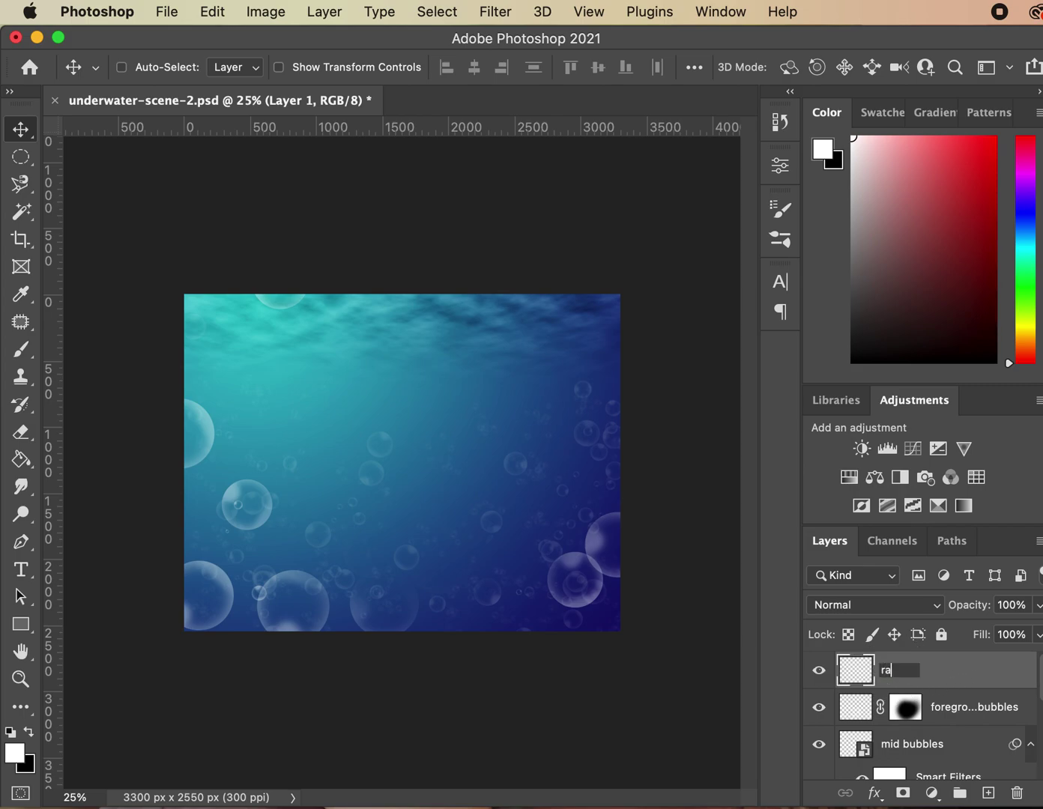
key(Return)
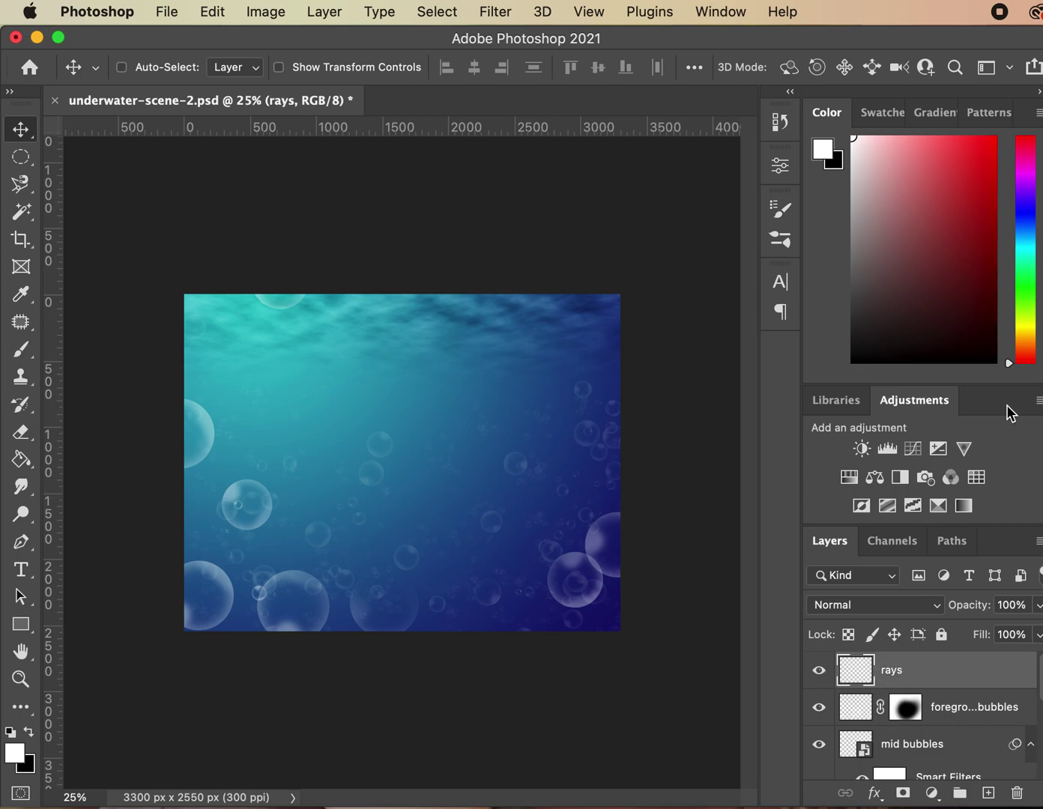
Load the Kyle's Spatter Brushes - Spatter Bot Tilt preset in the Brush tool.
click(21, 350)
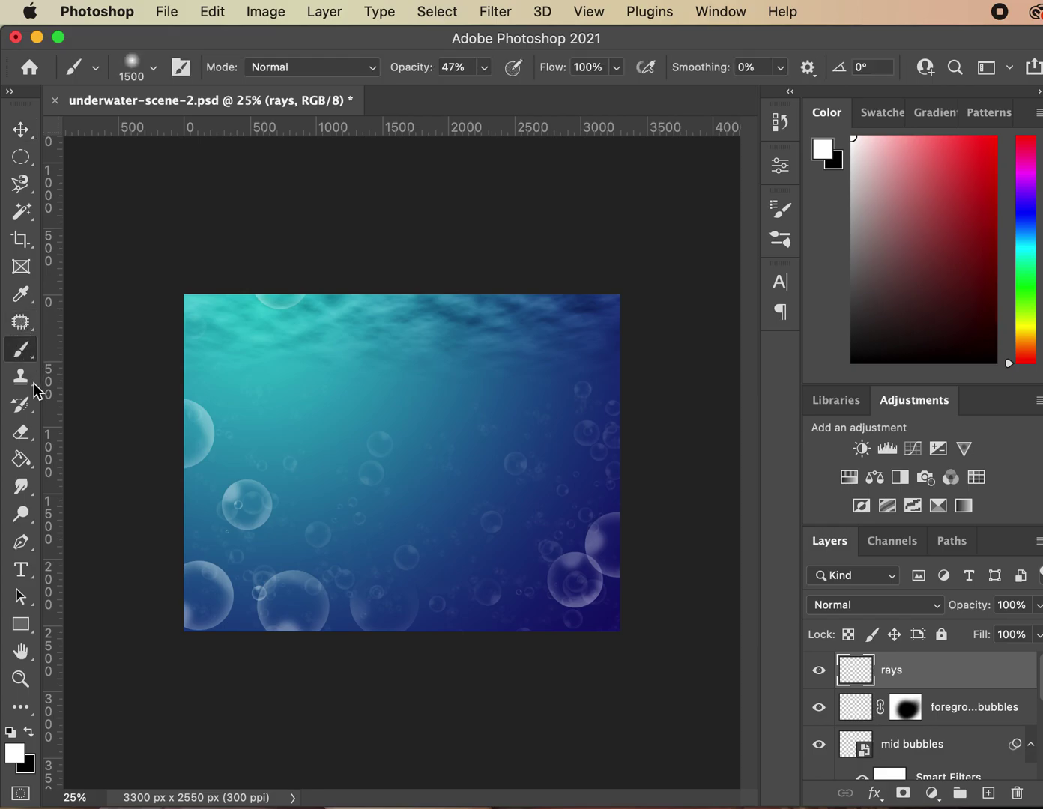
click(152, 69)
drag(395, 313, 409, 439)
scroll(405, 435, down, 5)
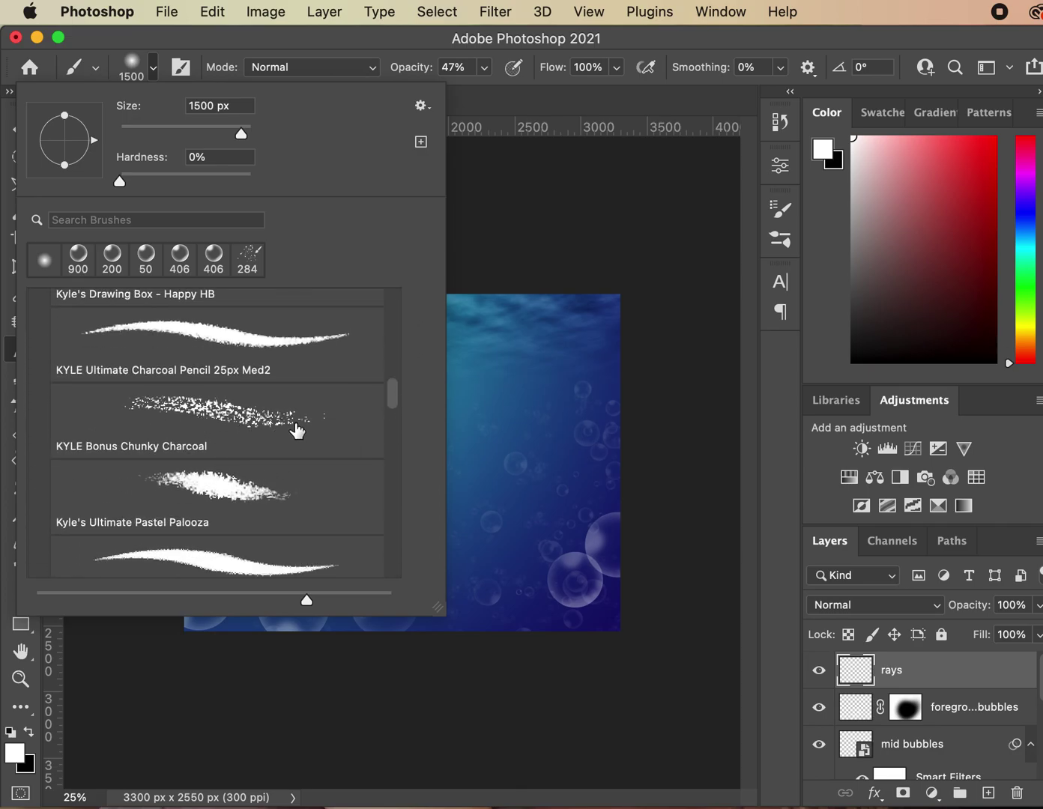
drag(395, 392, 403, 483)
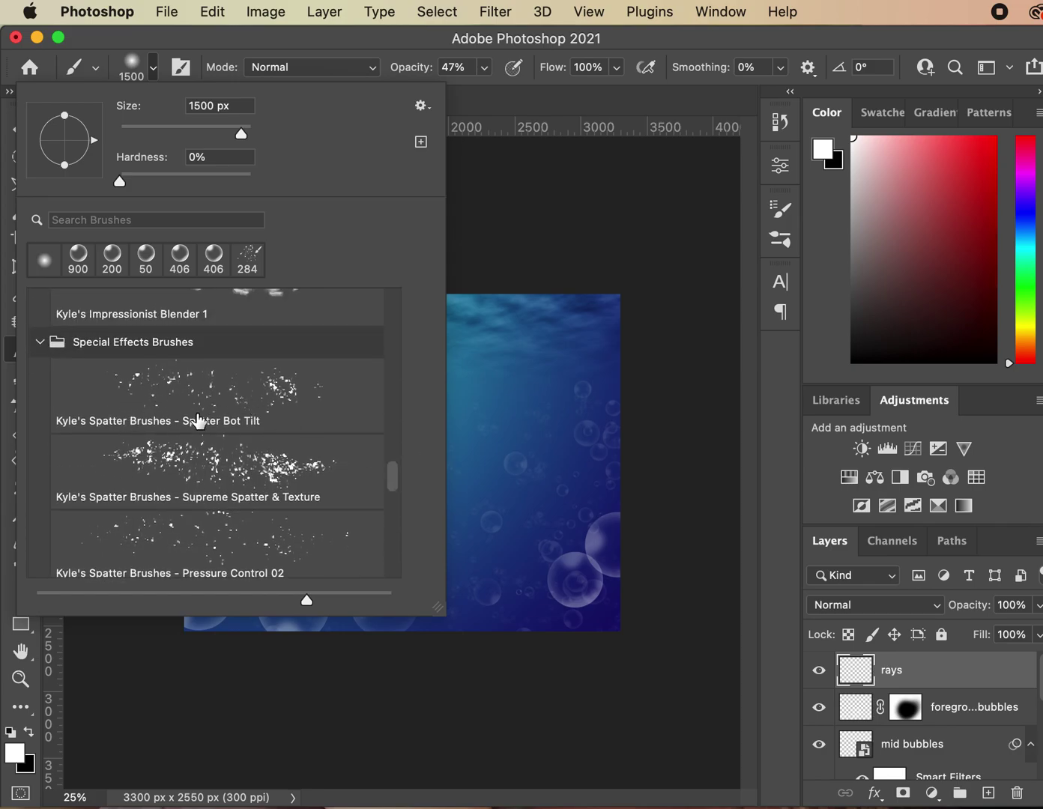
click(247, 396)
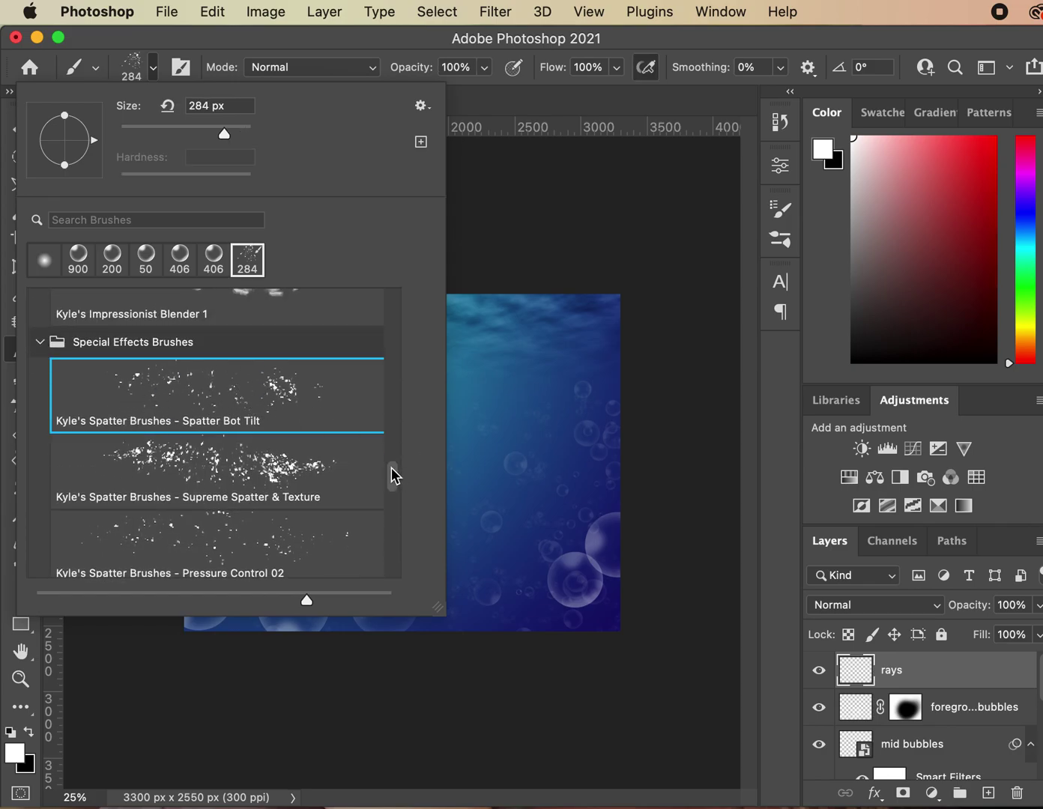
mouse_move(396, 475)
mouse_down()
mouse_move(399, 561)
mouse_move(403, 307)
mouse_move(409, 484)
mouse_up()
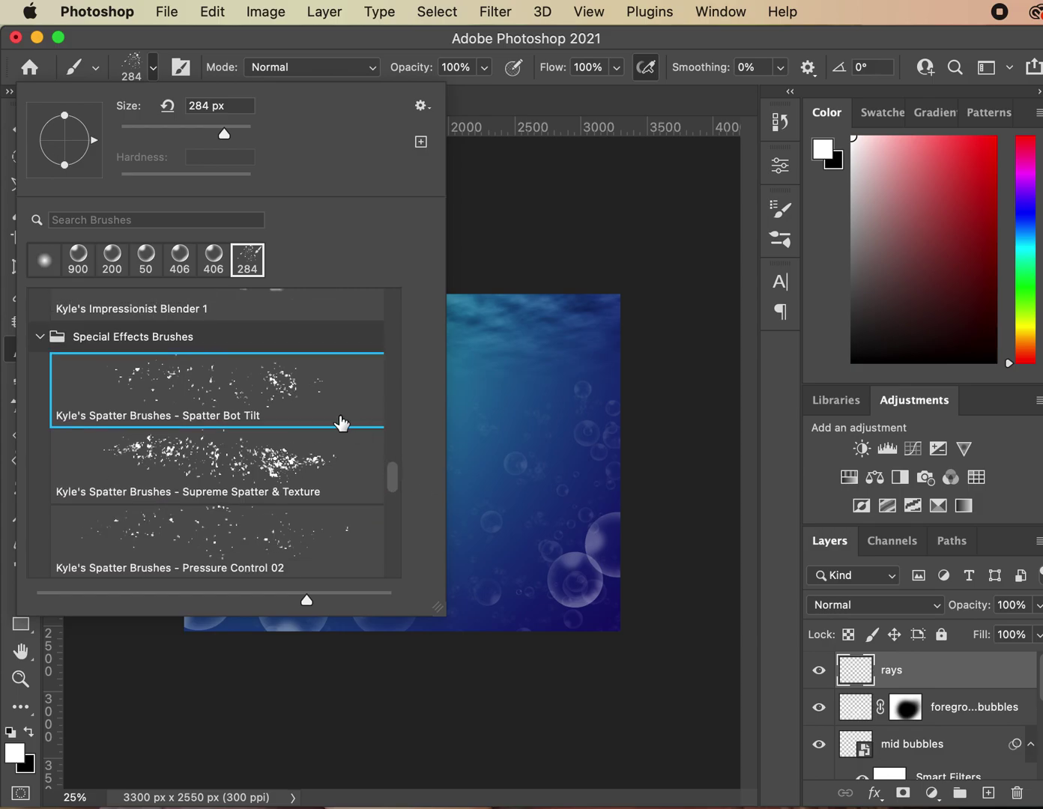
double_click(378, 51)
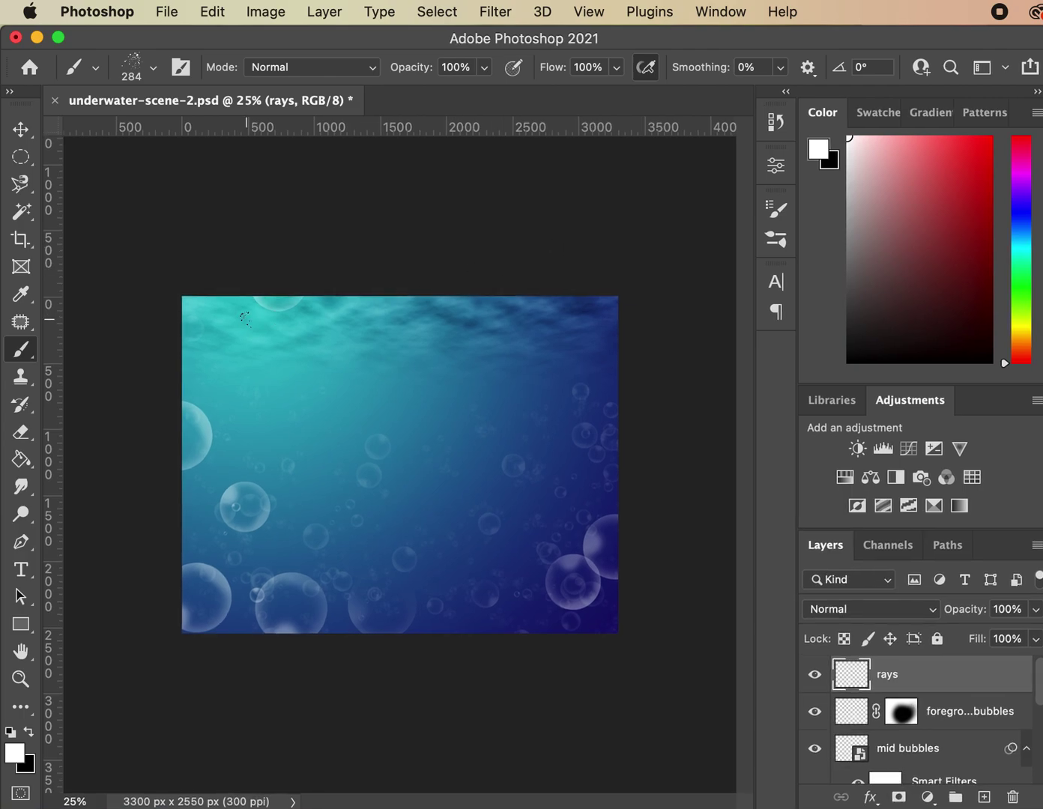
Paint large white spatter with an 1800 px brush across the upper-left of the rays layer.
mouse_move(201, 313)
mouse_down()
mouse_move(236, 365)
mouse_move(238, 424)
mouse_move(211, 461)
mouse_move(166, 447)
mouse_move(168, 290)
mouse_move(188, 459)
mouse_up()
key(super+z)
key(bracketright)
key(bracketright)
key(bracketright)
key(bracketright)
key(bracketright)
key(bracketright)
key(bracketright)
key(bracketright)
key(bracketright)
key(bracketright)
mouse_move(234, 358)
mouse_down()
mouse_move(223, 350)
mouse_move(182, 378)
mouse_move(239, 419)
mouse_move(353, 423)
mouse_move(438, 350)
mouse_move(435, 358)
mouse_move(419, 350)
mouse_move(401, 423)
mouse_move(375, 449)
mouse_up()
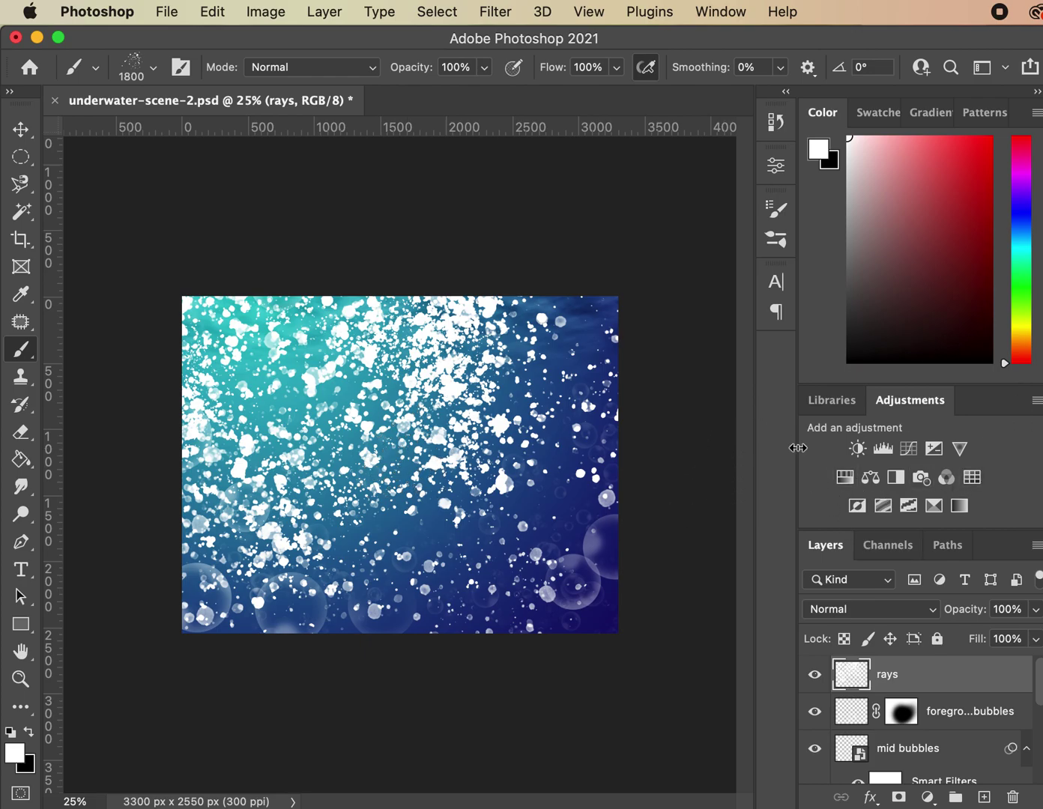
Apply a Radial Blur with amount 100 and Zoom method, centred on the upper-left corner.
click(495, 11)
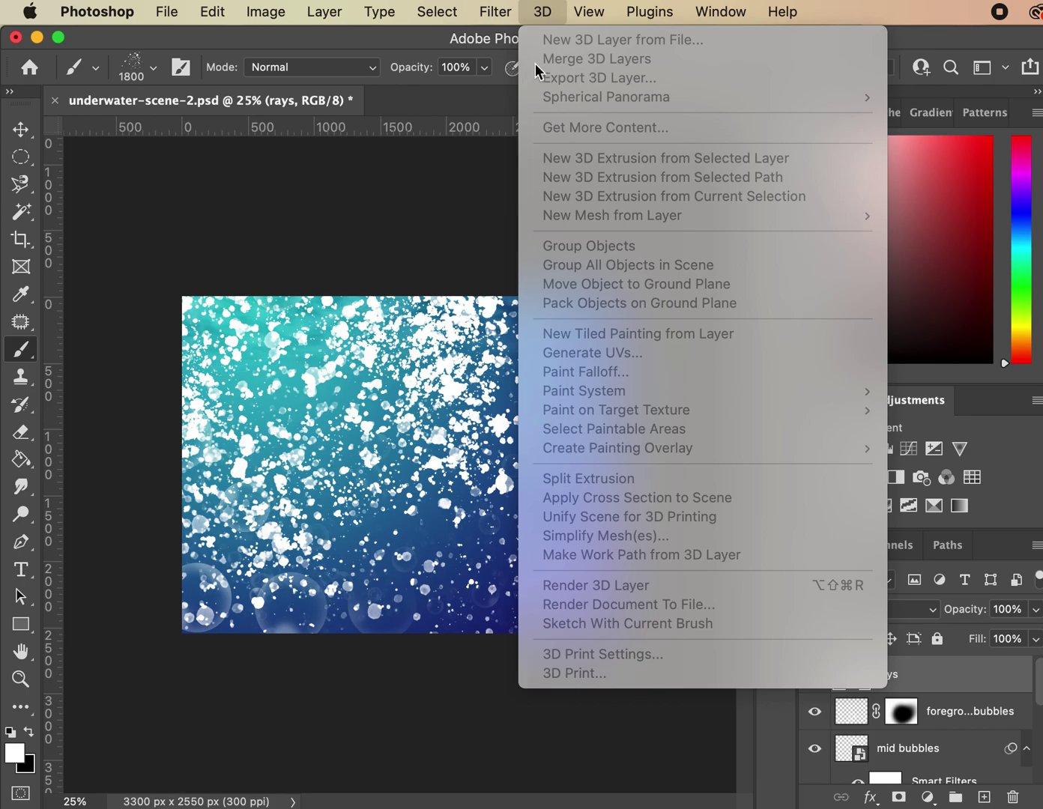
mouse_move(517, 284)
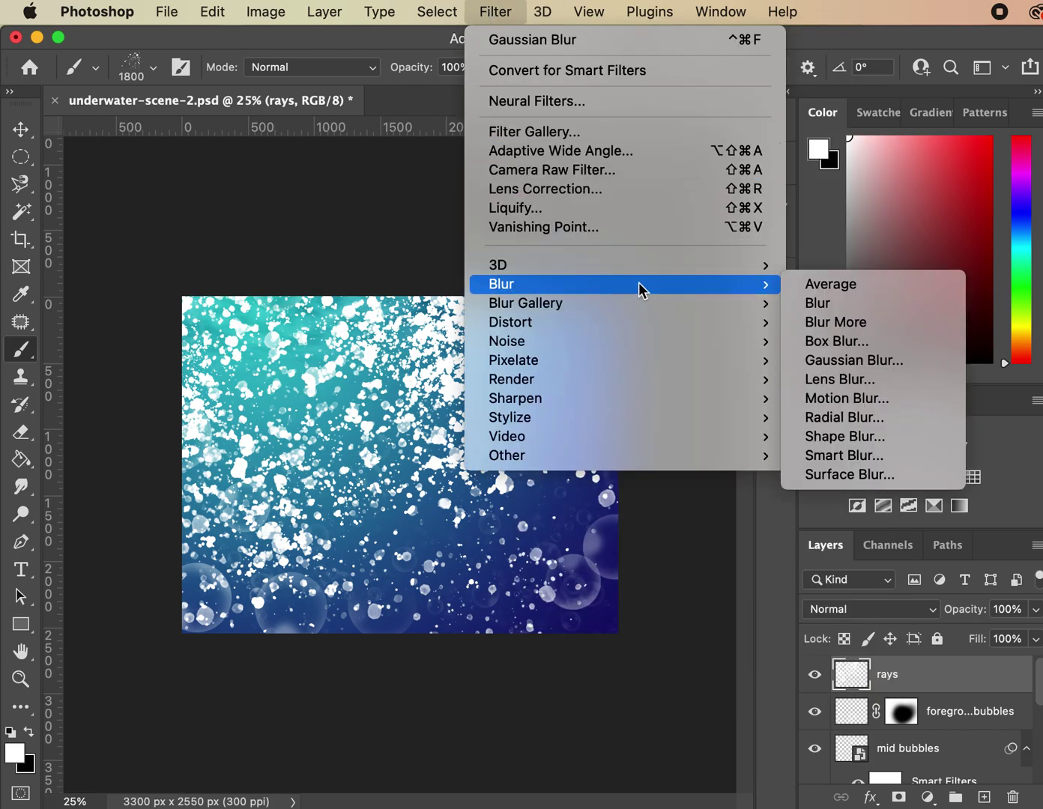
click(843, 417)
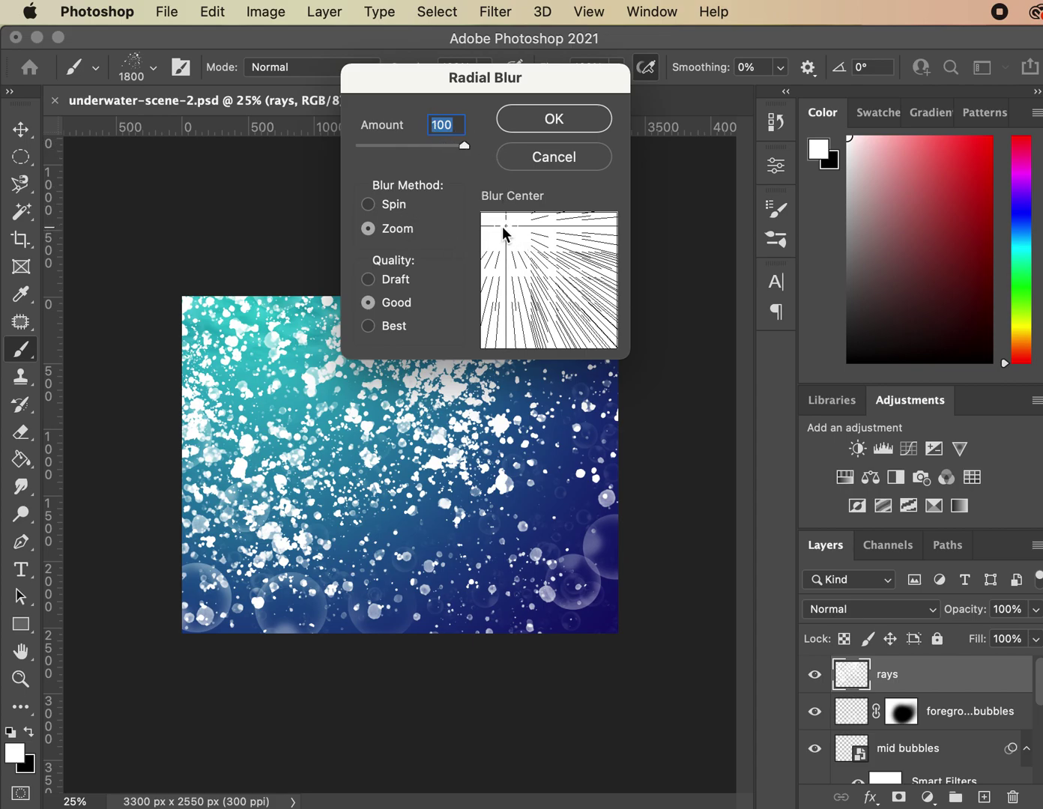
mouse_move(503, 225)
mouse_down()
mouse_move(515, 237)
mouse_move(499, 252)
mouse_move(509, 230)
mouse_move(499, 224)
mouse_up()
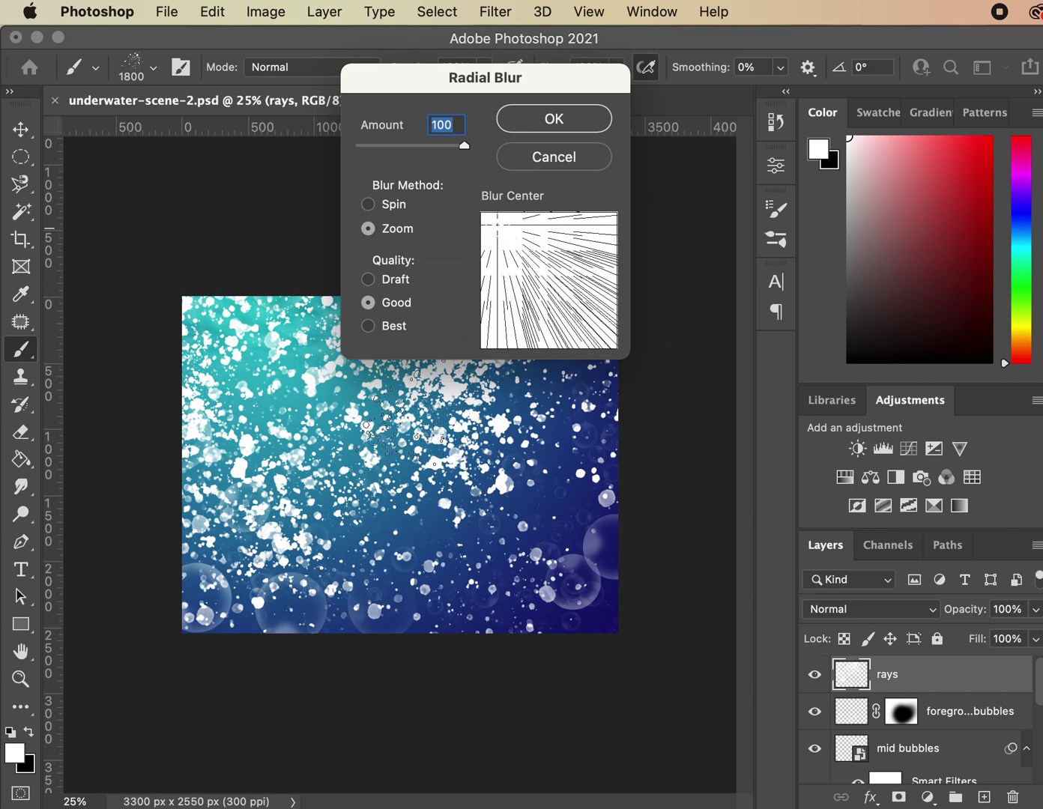
click(367, 205)
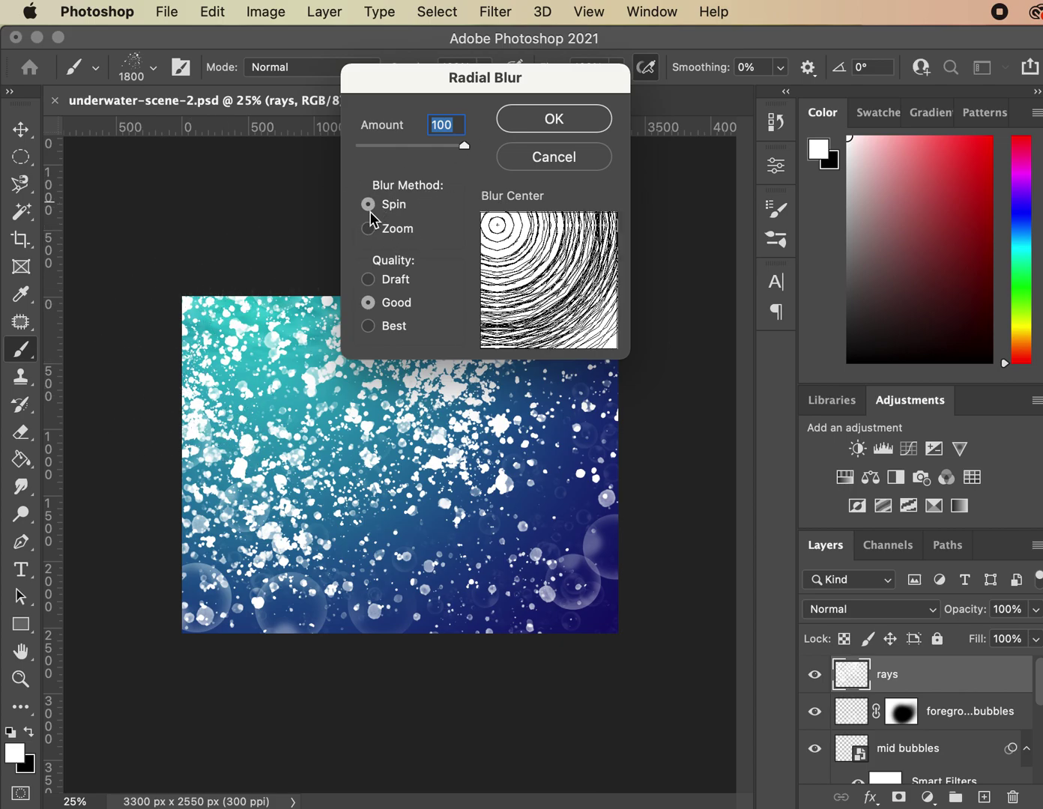
click(369, 228)
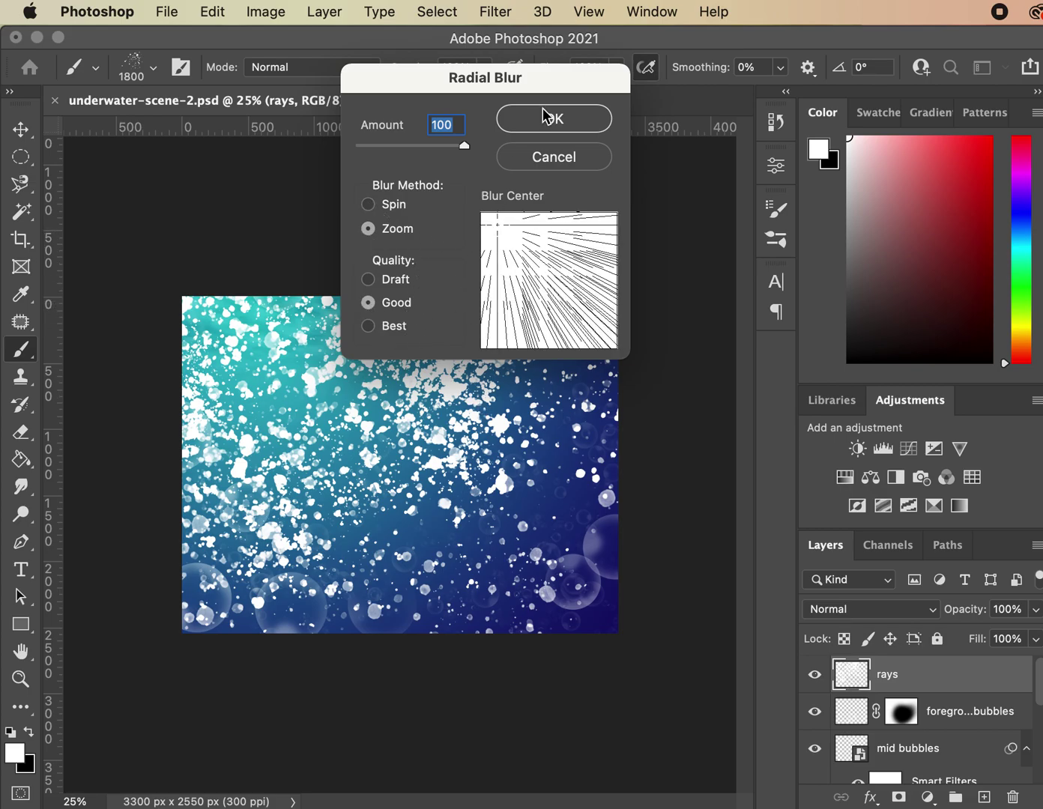
click(583, 131)
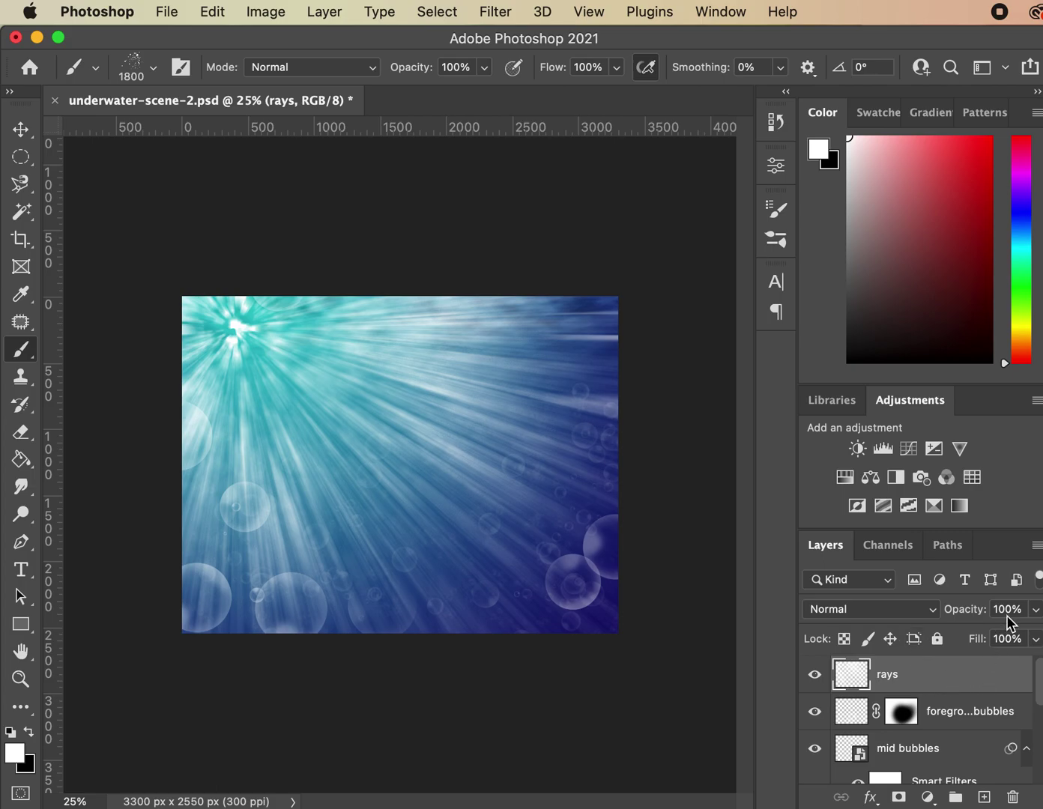
Set the rays layer to Soft Light blending at 49% opacity.
click(890, 608)
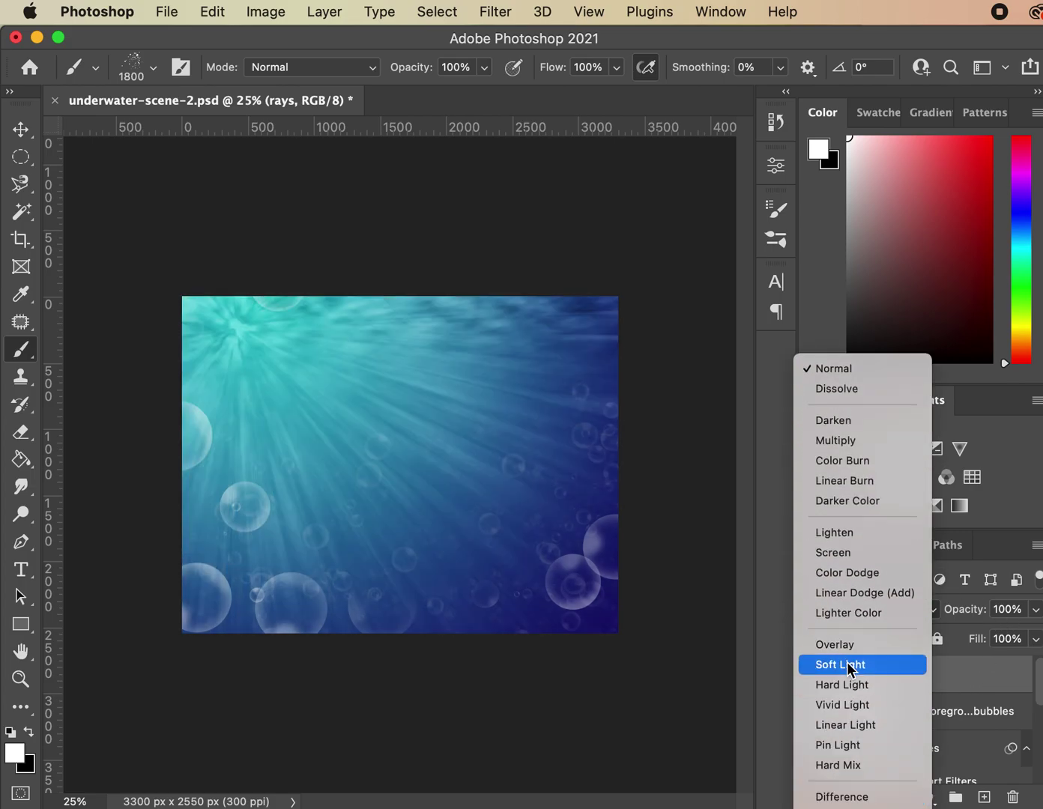
click(852, 668)
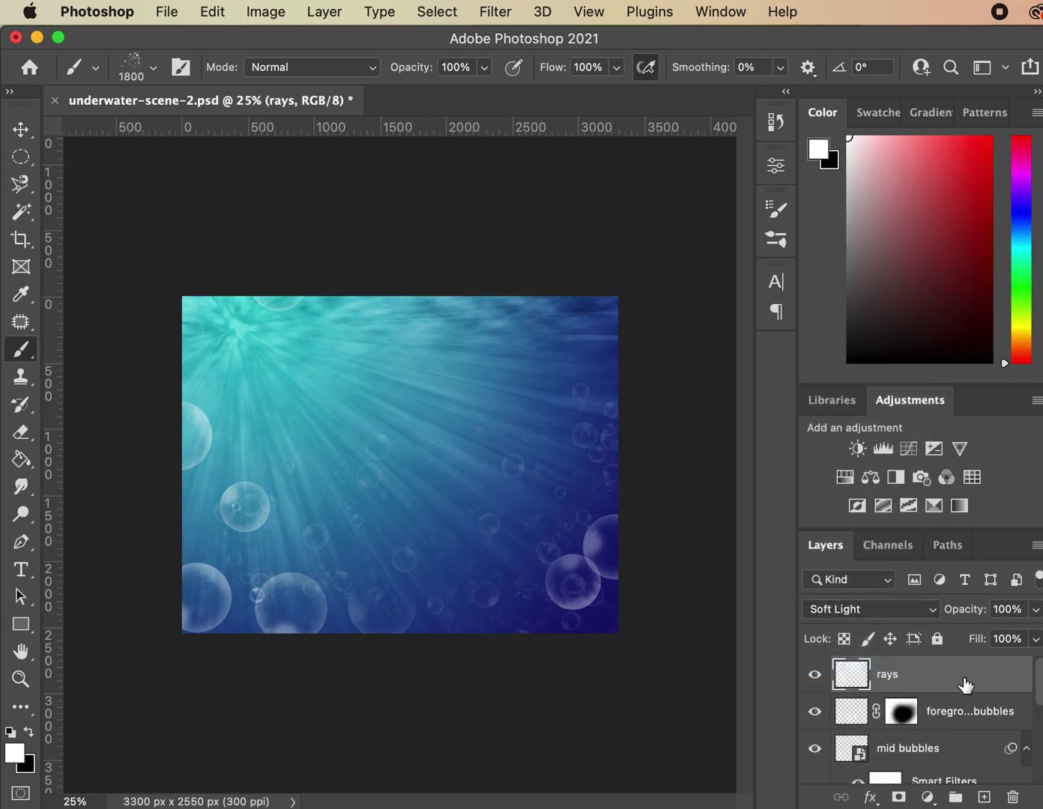
click(1035, 613)
drag(1034, 639, 1012, 644)
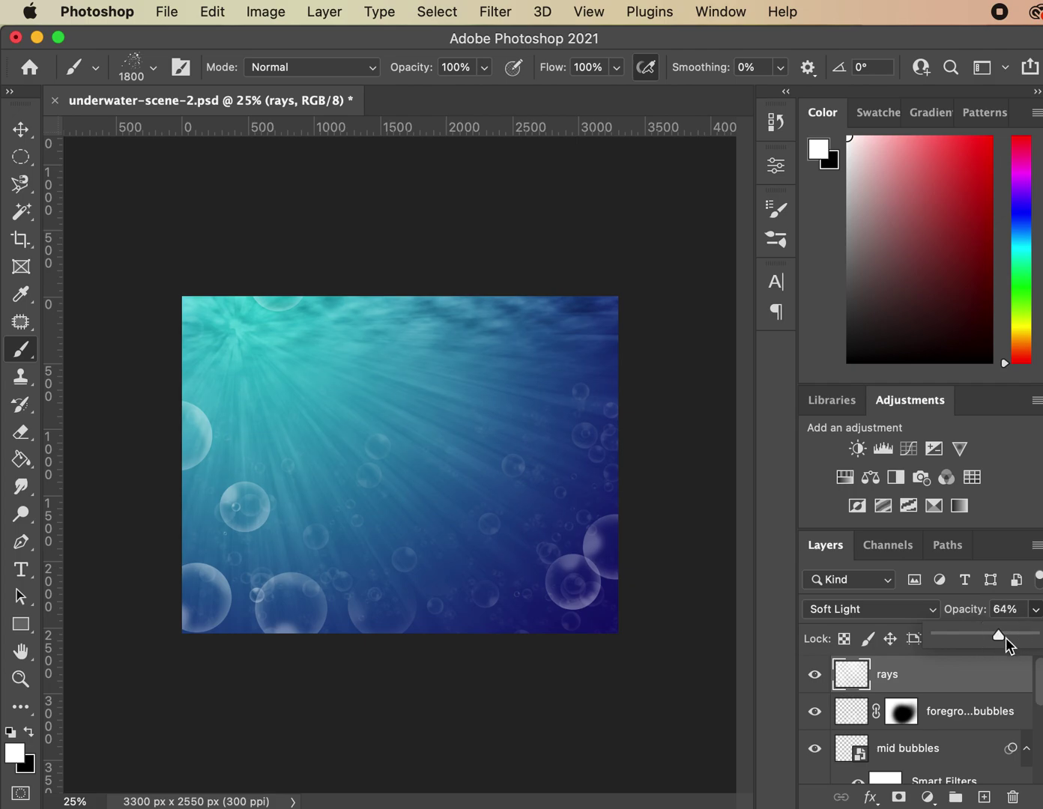
drag(997, 637, 992, 637)
click(168, 11)
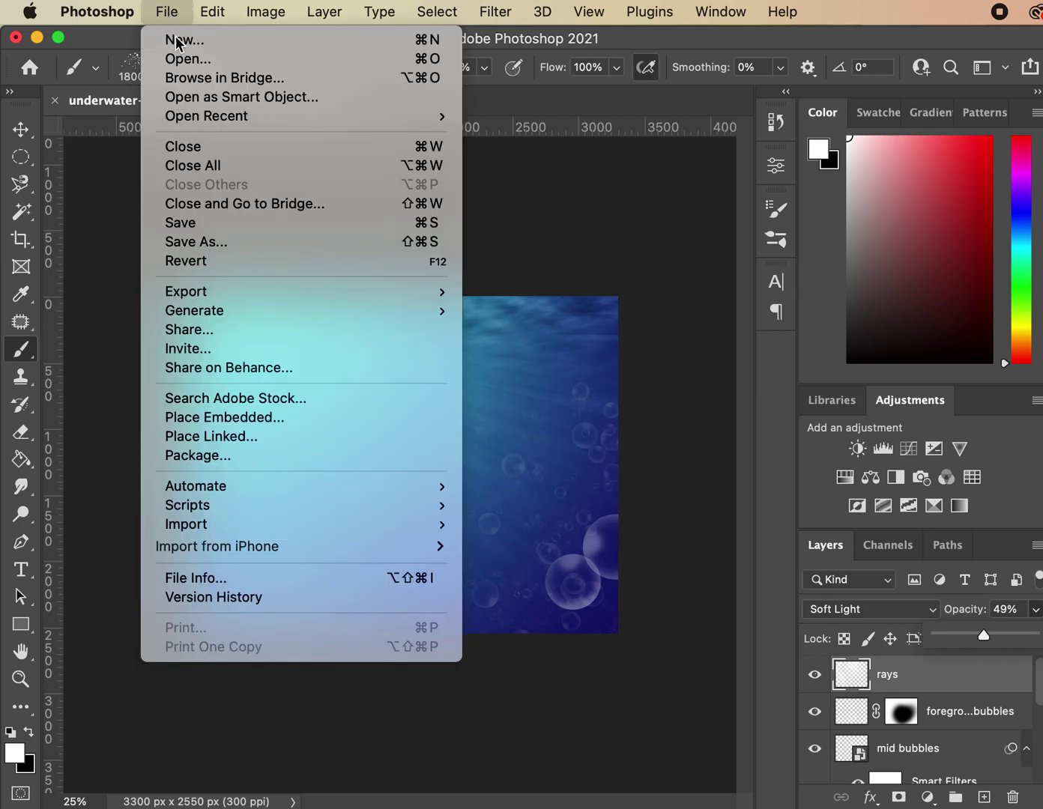